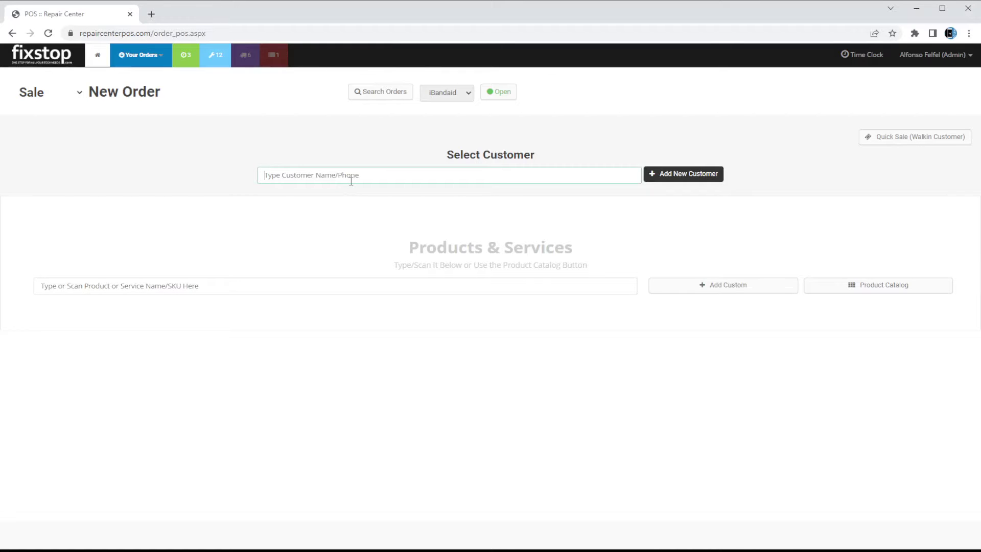
Create and save an order for the customer found by phone number, with an iPhone X Cracked Glass Screen Replacement
text(40712345)
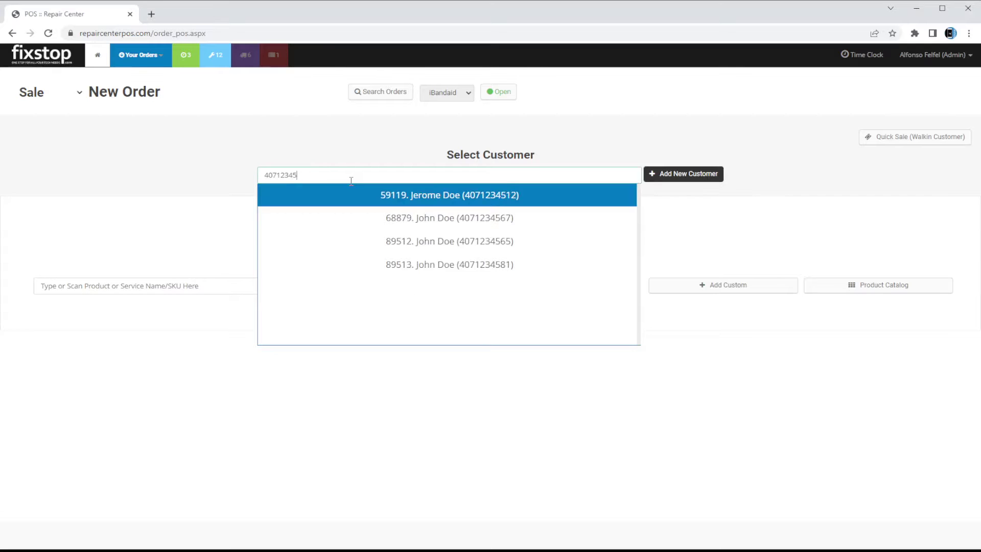
click(352, 186)
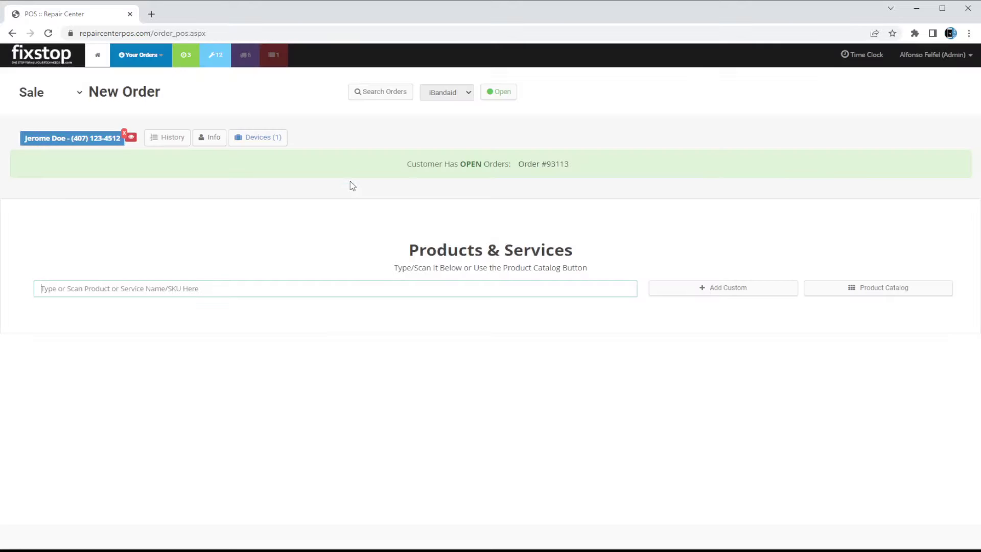
text(i)
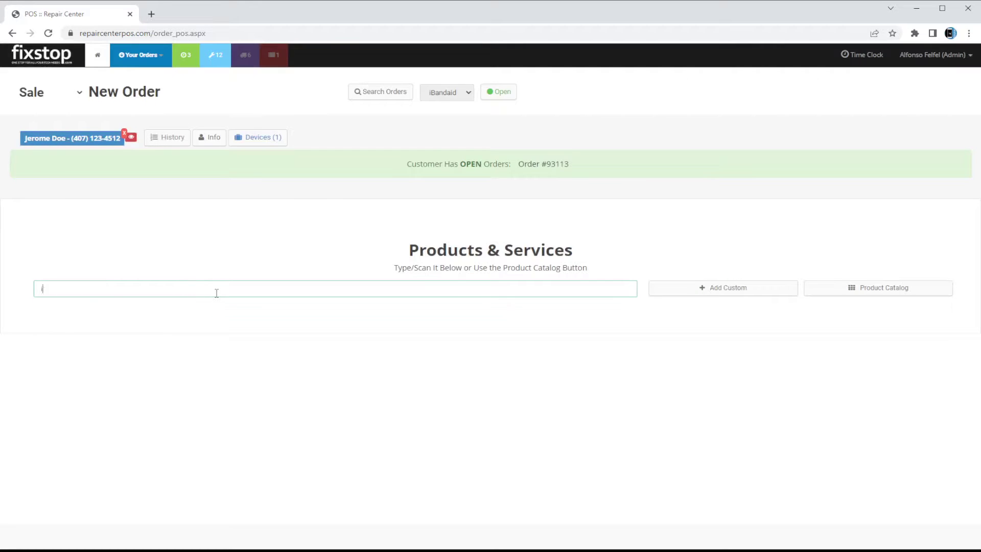
text(phone x crack)
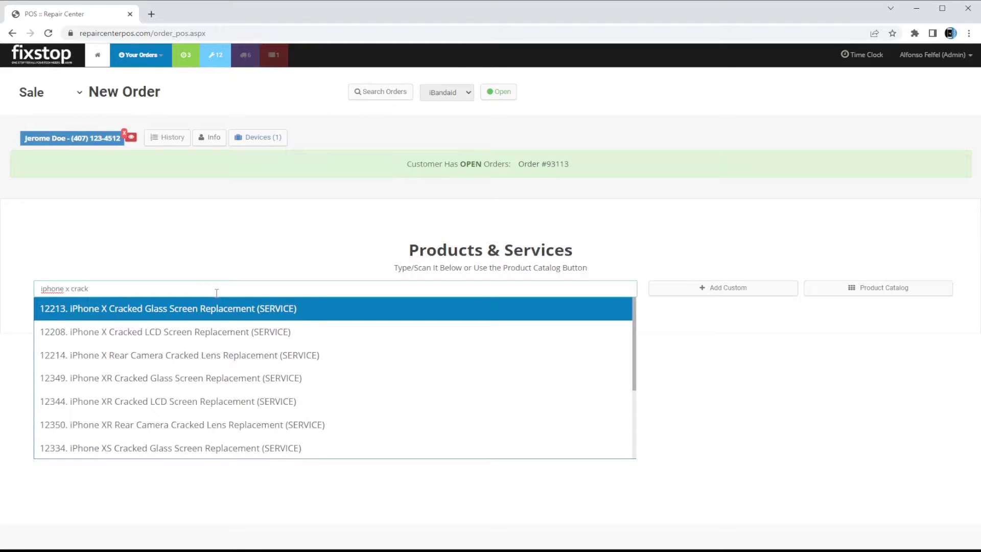
key(Return)
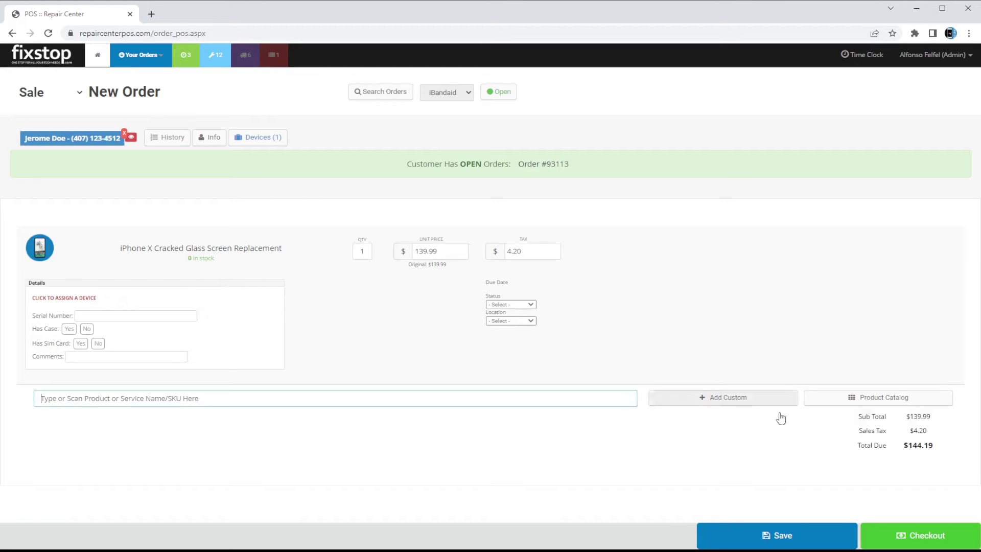
click(757, 536)
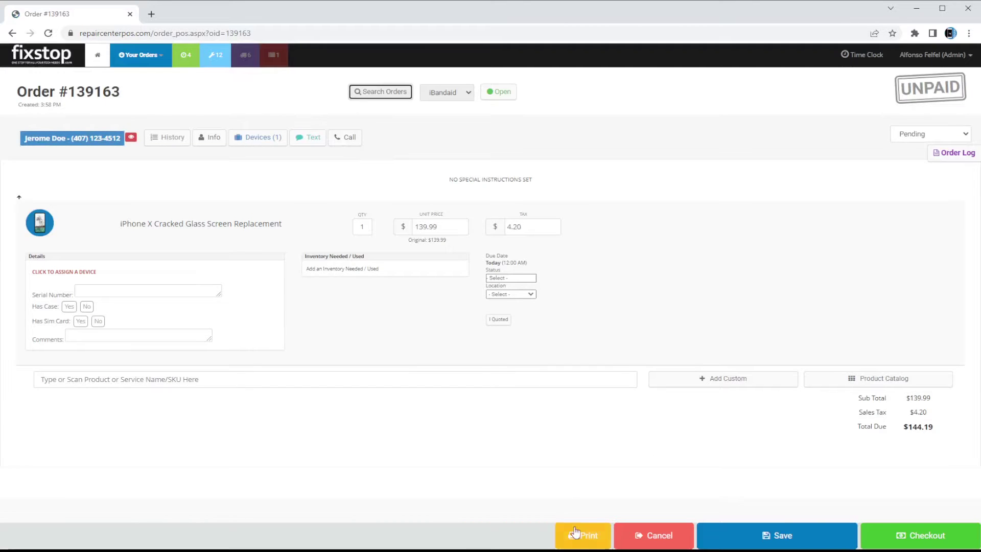
Pay the $144.19 order in cash with $150 tendered, then return to the order
click(899, 531)
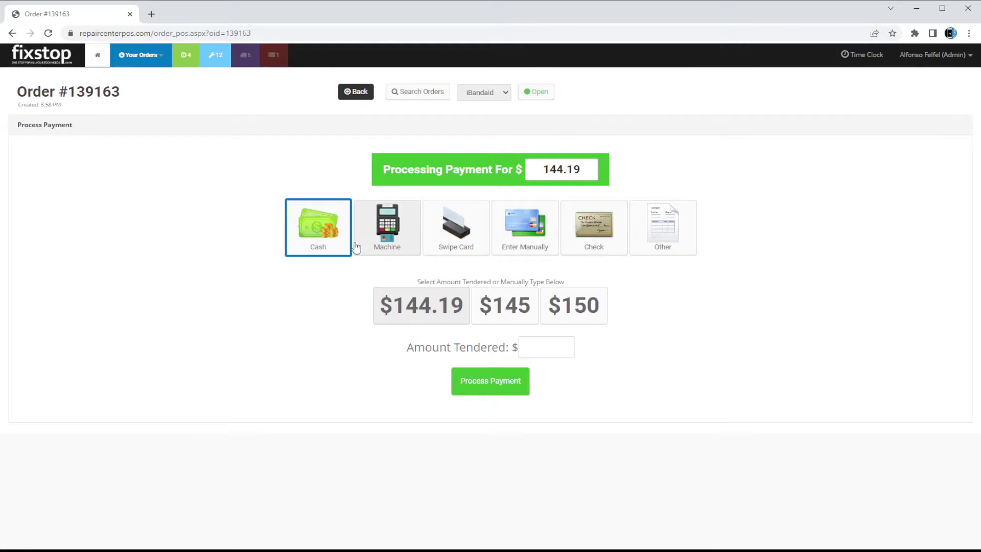
click(576, 321)
click(501, 382)
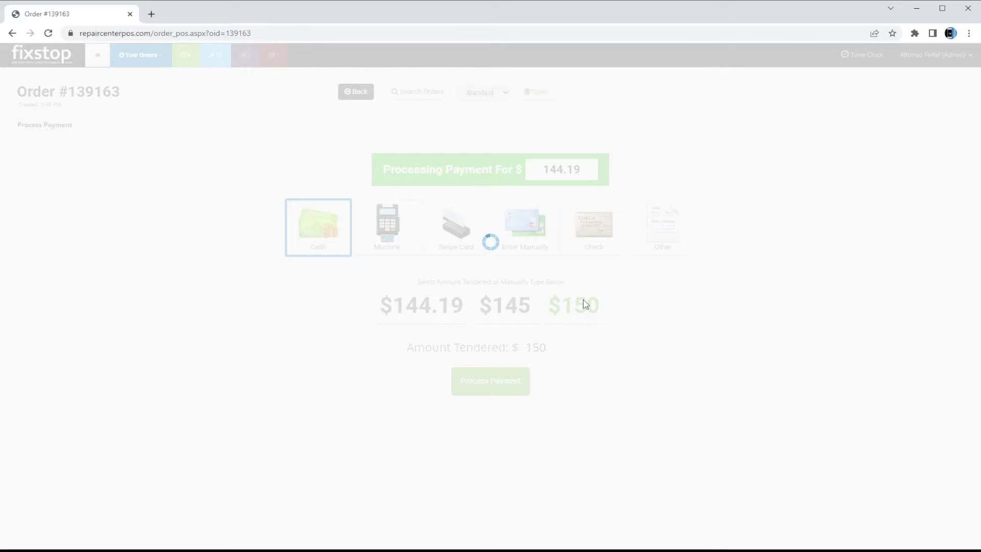
click(541, 261)
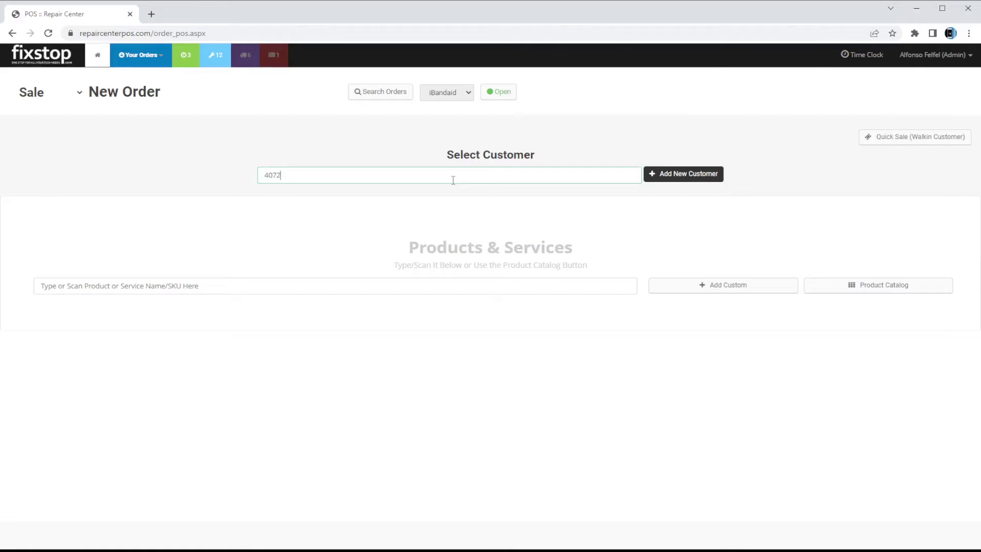
Clear the customer search and start adding a new customer
text(052899)
key(ctrl+a)
key(BackSpace)
click(675, 178)
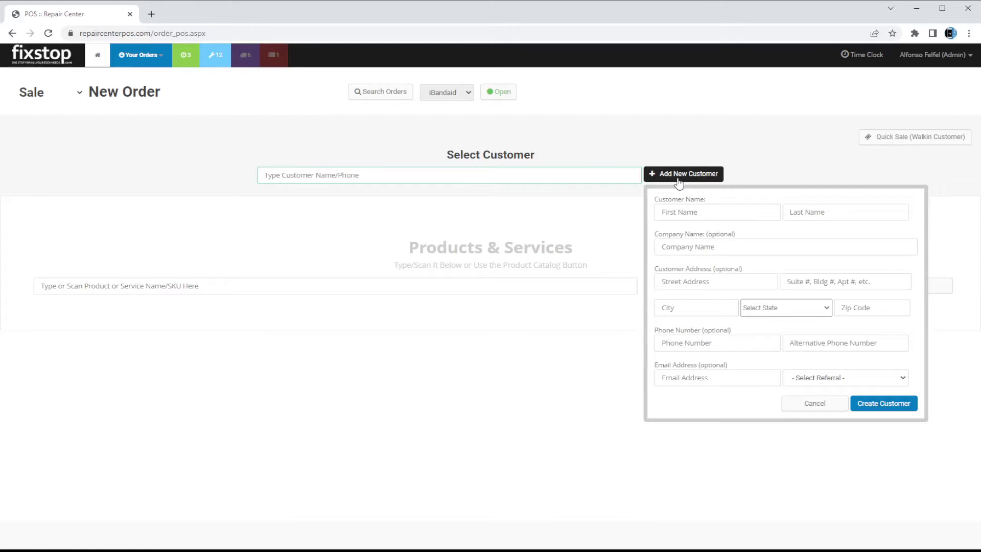
Fill in the new customer's first and last name, phone number and e-mail, and create the customer
click(697, 212)
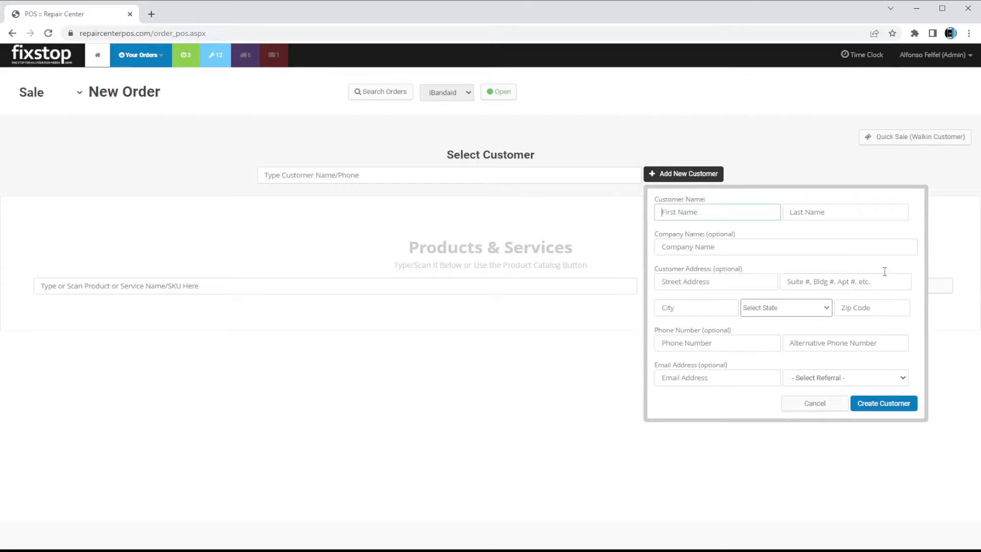
click(783, 246)
click(763, 213)
text(Jerome)
key(Tab)
text(Do)
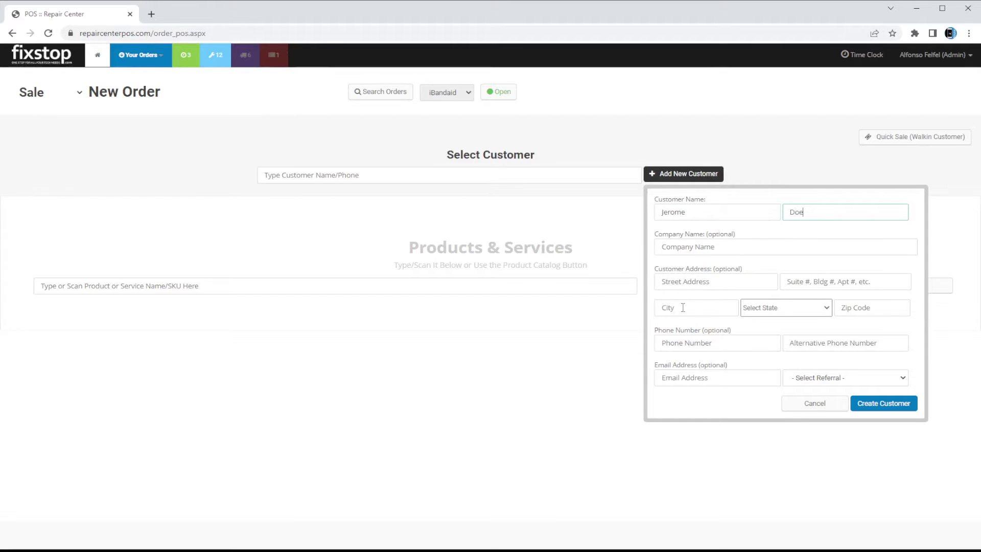
click(727, 345)
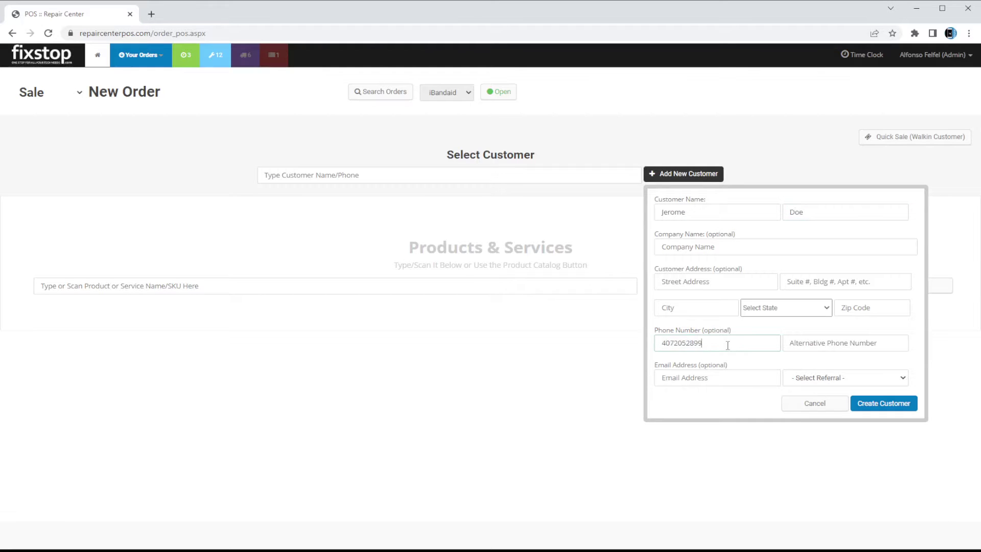
click(716, 378)
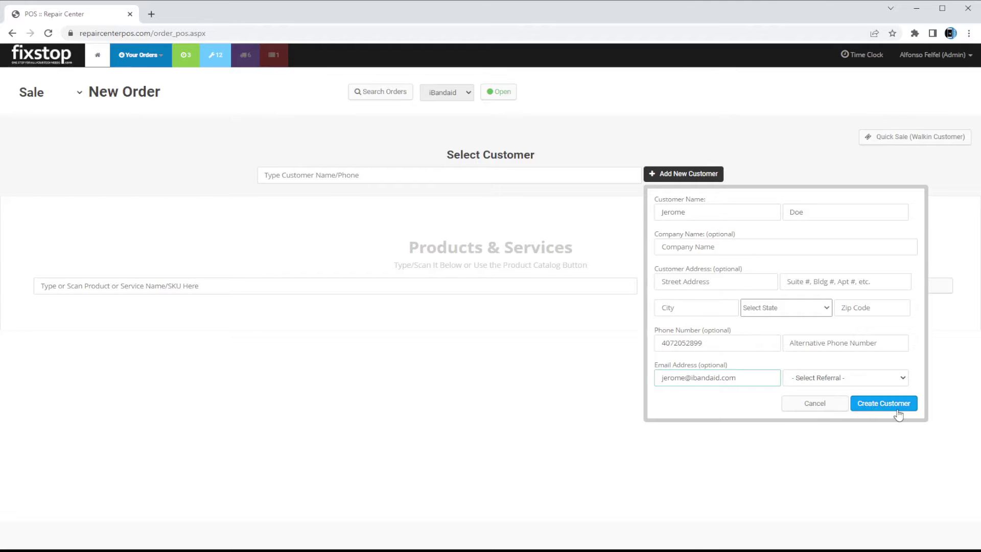
click(898, 413)
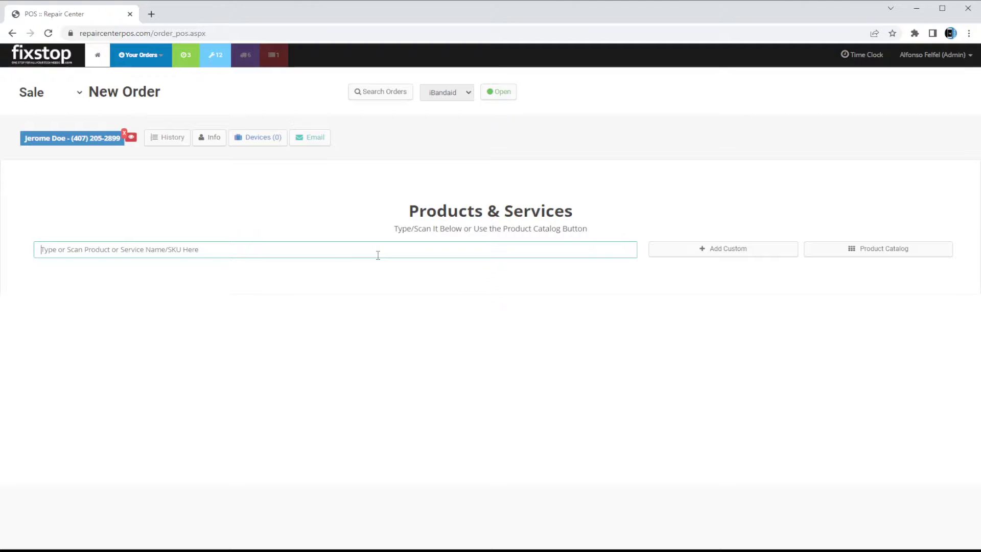
Search products for 'iphone 13 crac' and dismiss the suggestions
text(iphone x)
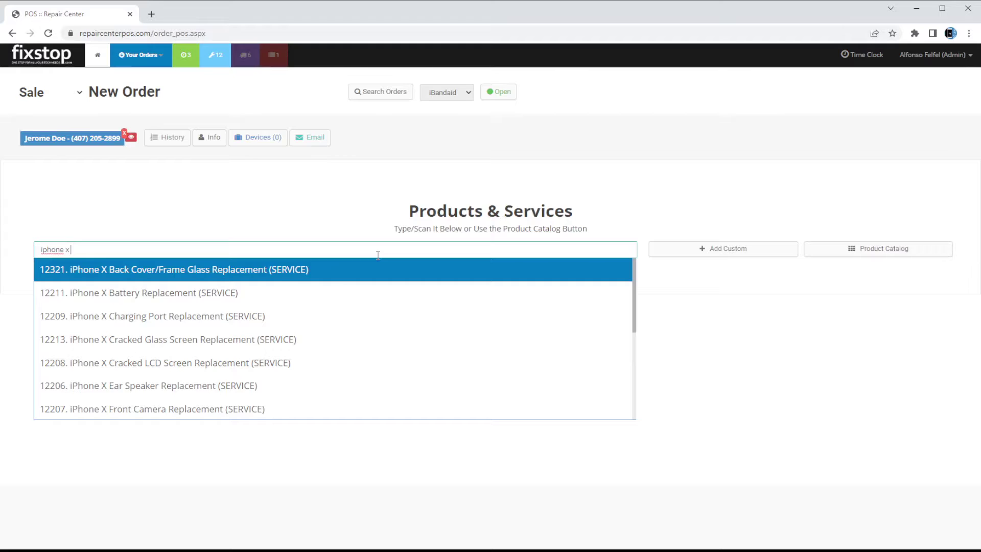
key(BackSpace)
text(13)
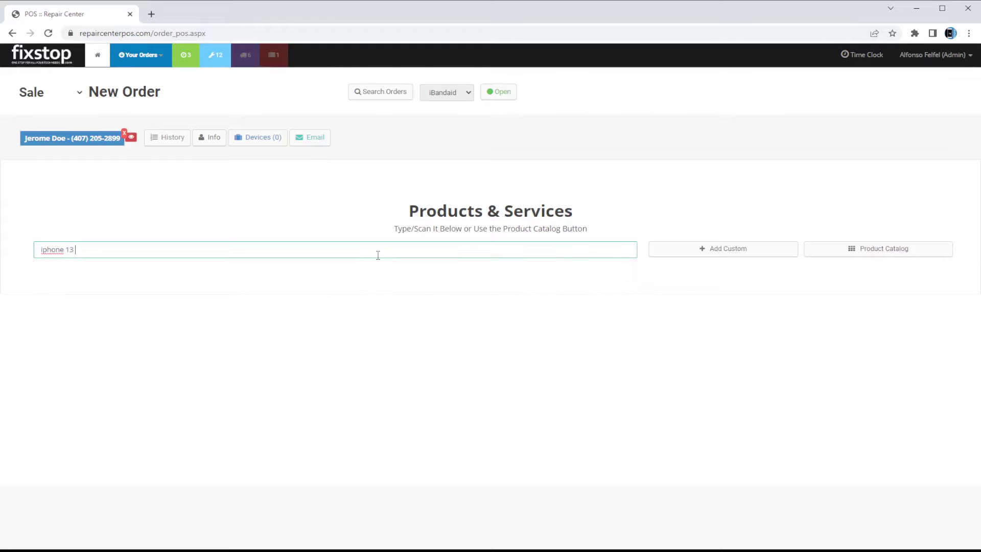
text( crac)
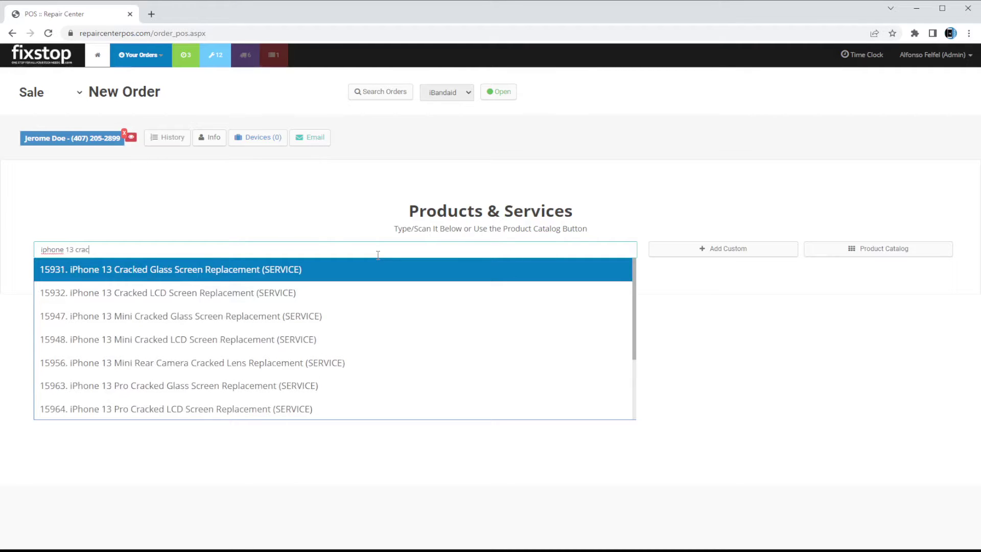
key(Return)
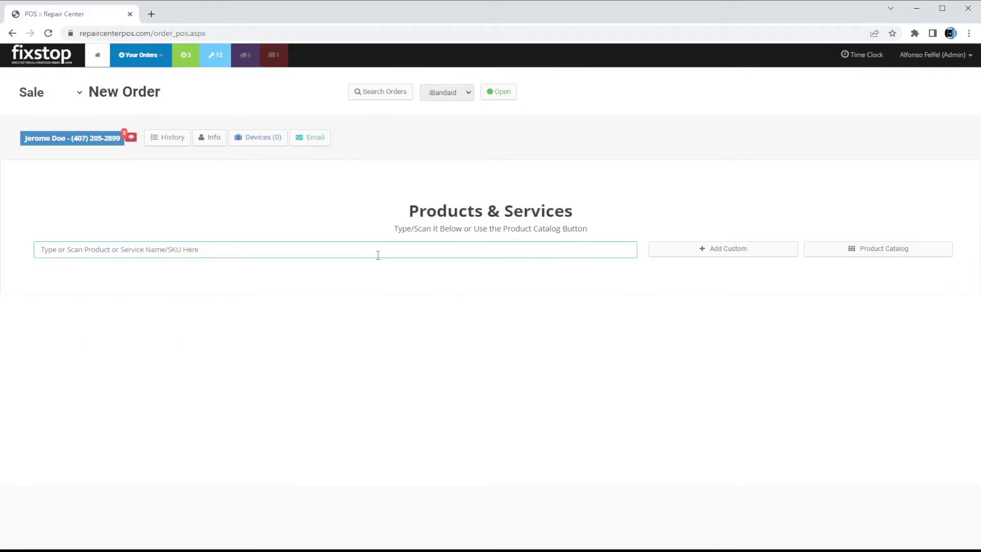
Add the $139.99 iPhone 11 Cracked Glass Screen Replacement from Product Catalog > Services & Repairs > Cell Phone Repair
click(880, 255)
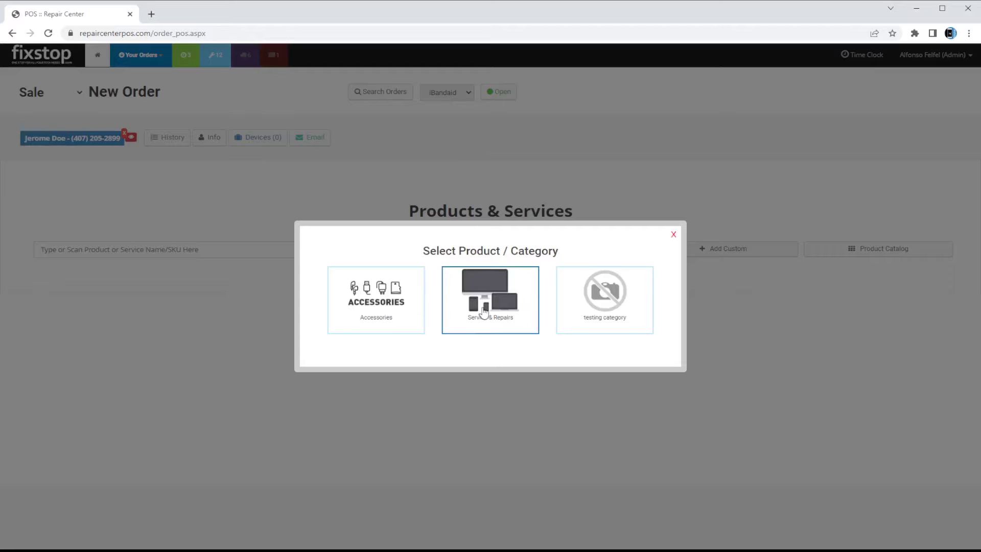
click(483, 312)
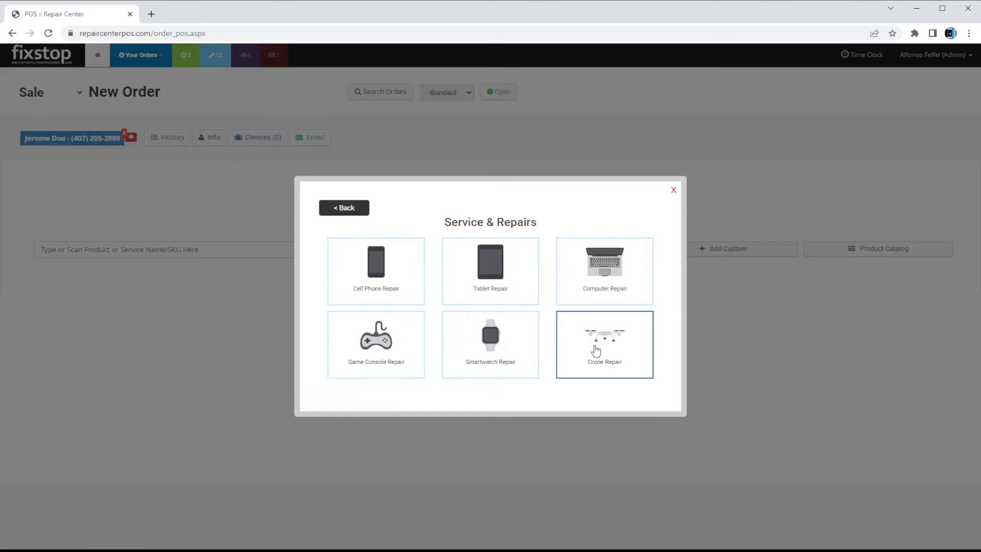
click(369, 292)
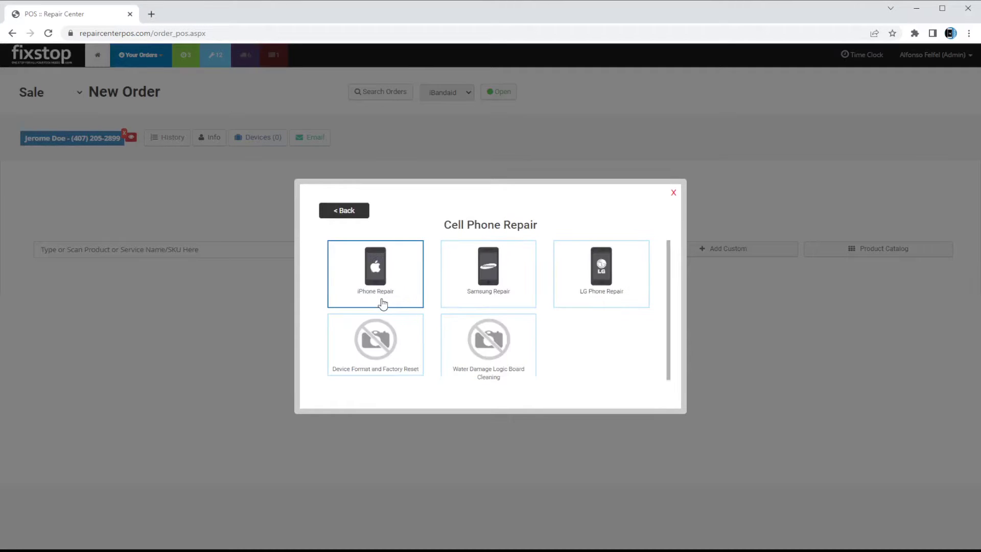
click(388, 291)
scroll(499, 320, down, 5)
scroll(500, 325, down, 2)
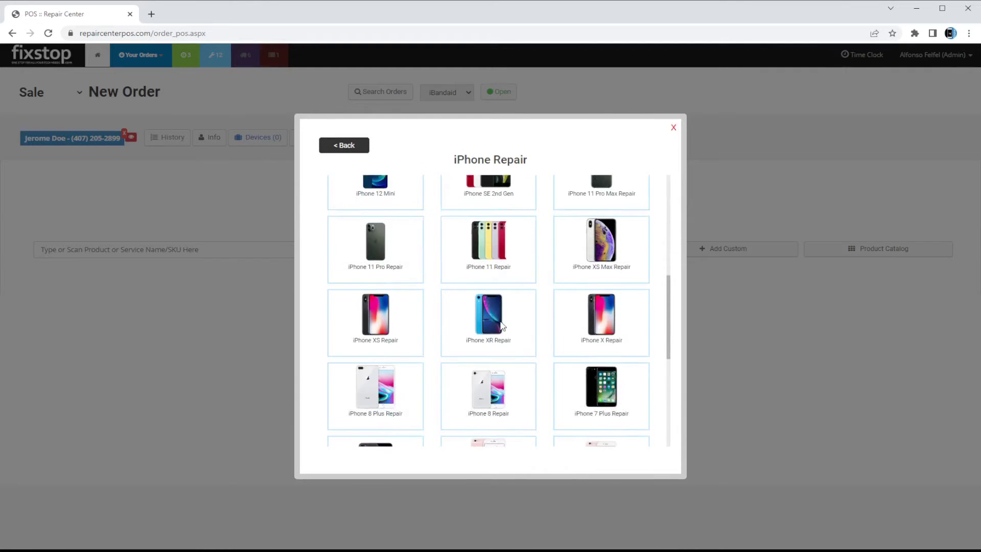
scroll(485, 337, up, 3)
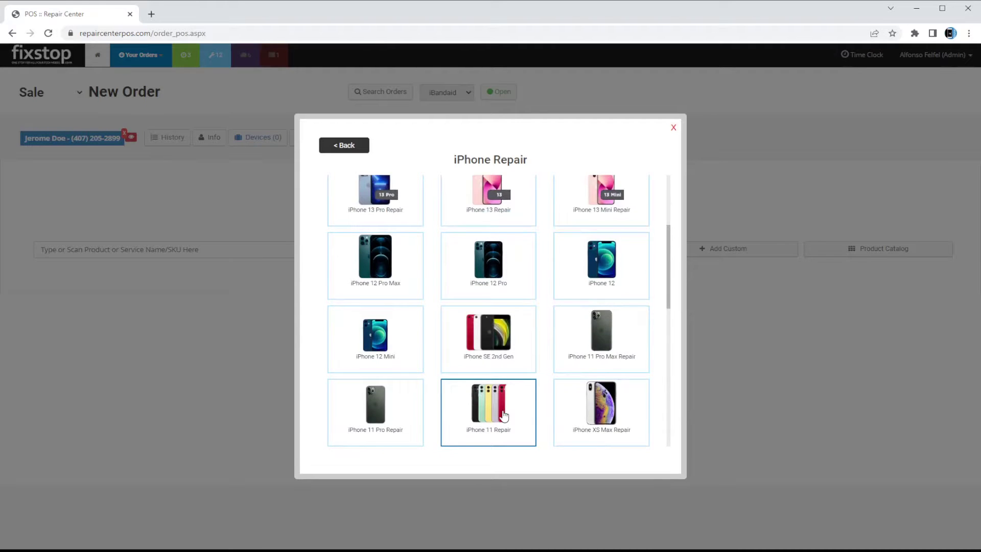
click(503, 415)
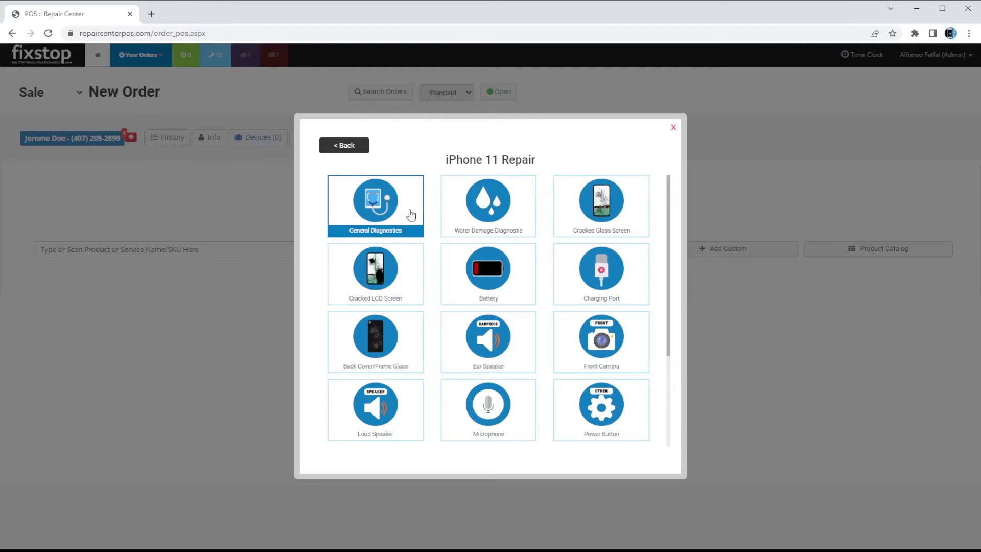
click(613, 227)
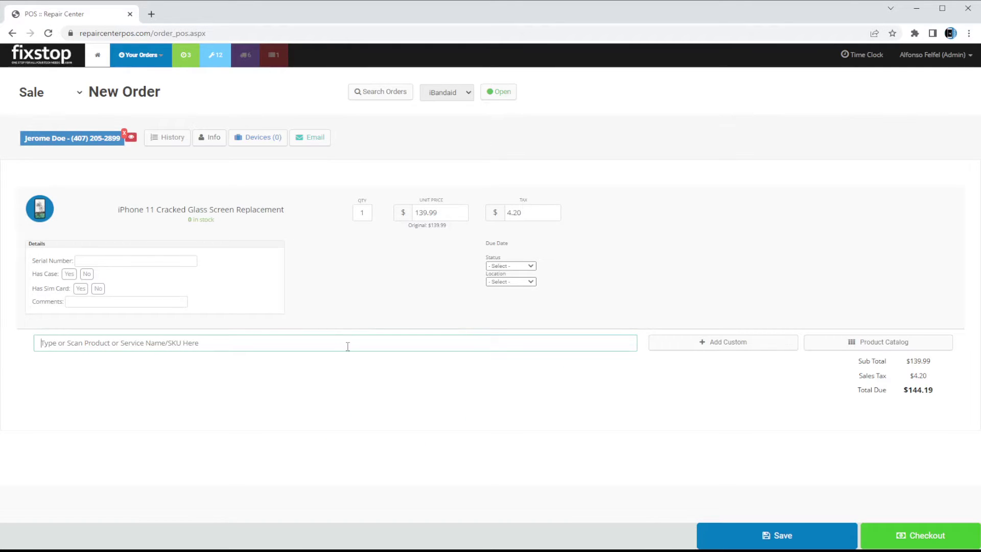
click(864, 343)
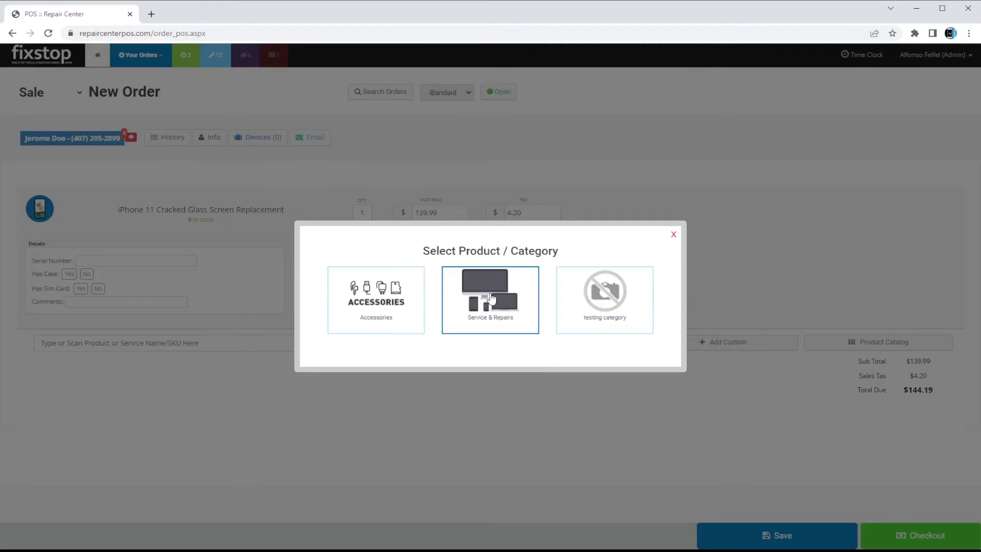
click(490, 298)
click(389, 286)
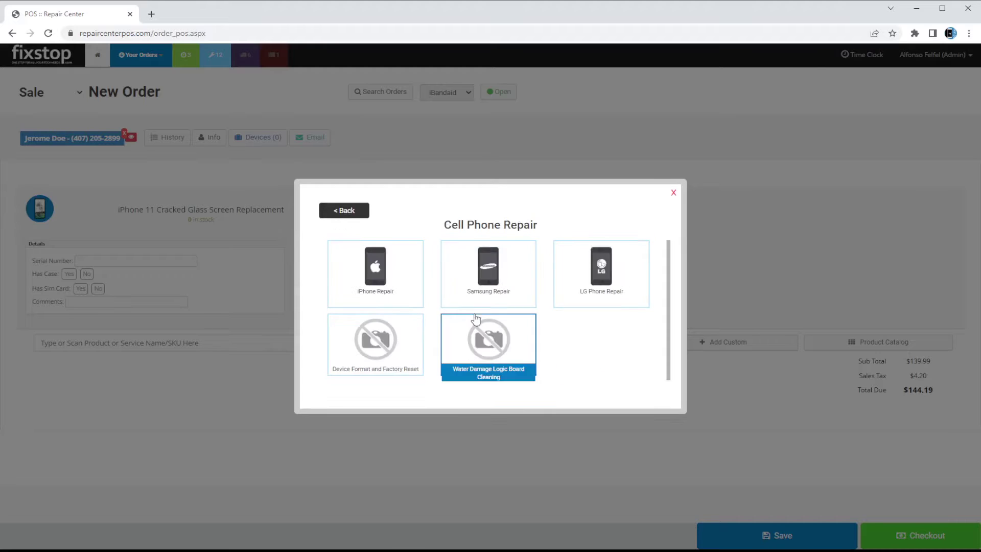
click(373, 272)
scroll(473, 329, down, 1)
scroll(472, 328, down, 4)
click(505, 347)
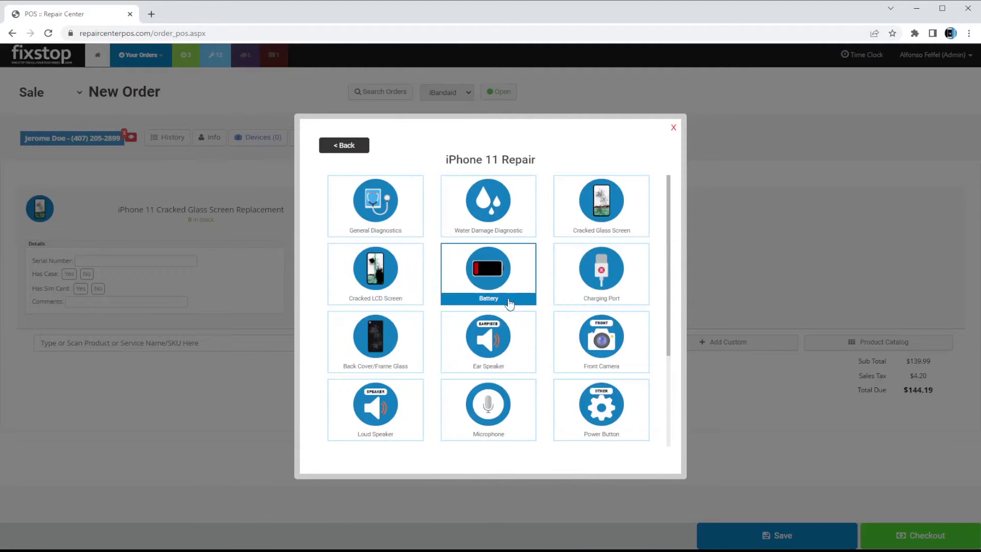
click(519, 276)
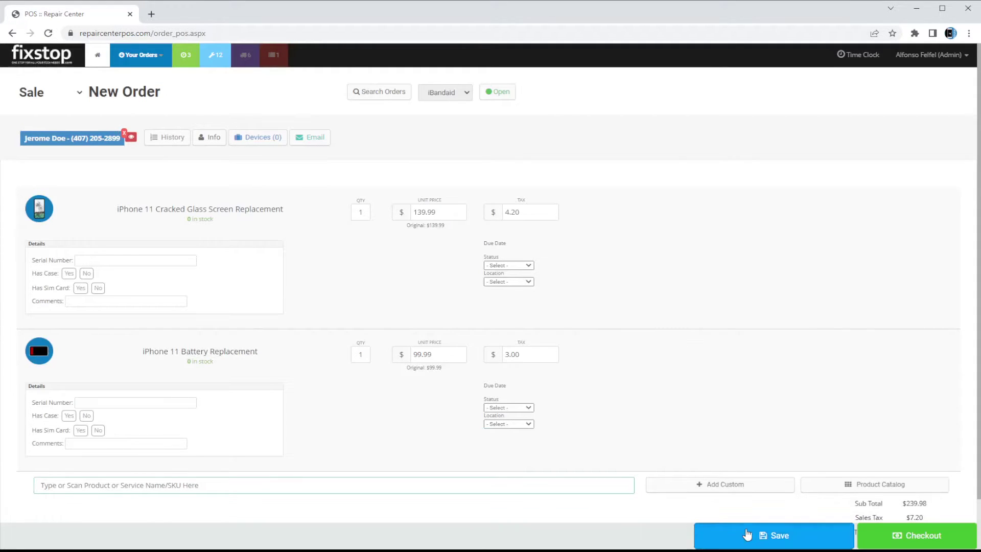
click(737, 534)
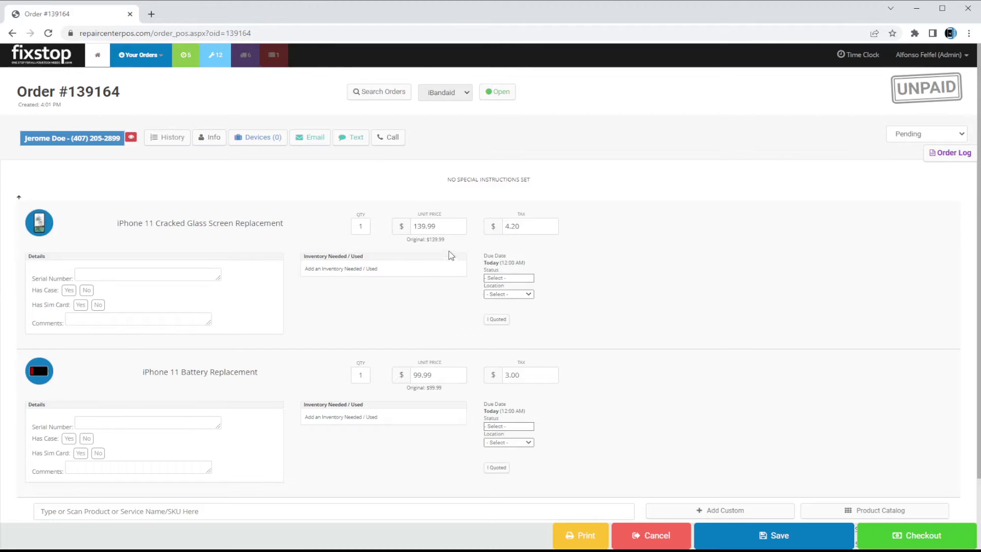
Change the screen replacement's unit price to 129.99
click(446, 226)
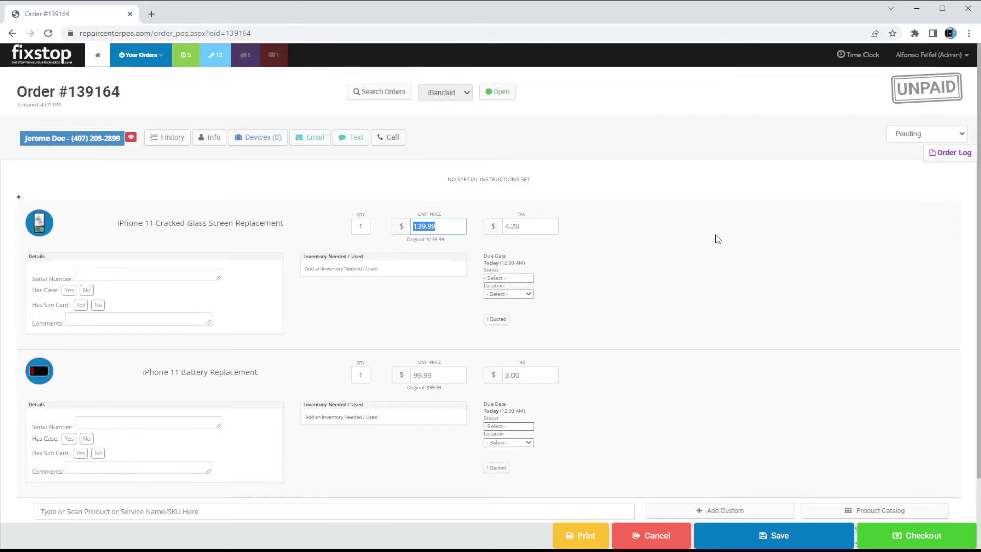
text(129.99)
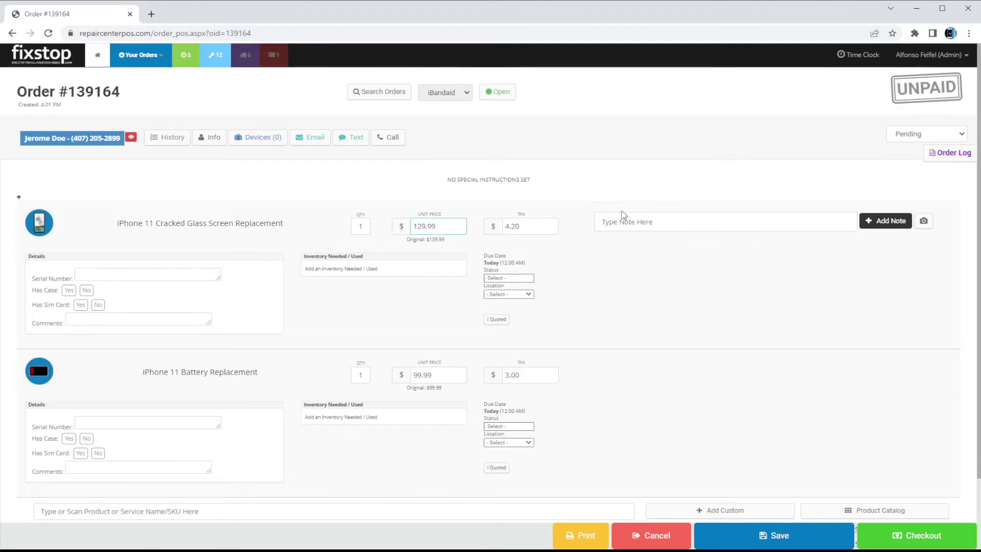
click(600, 266)
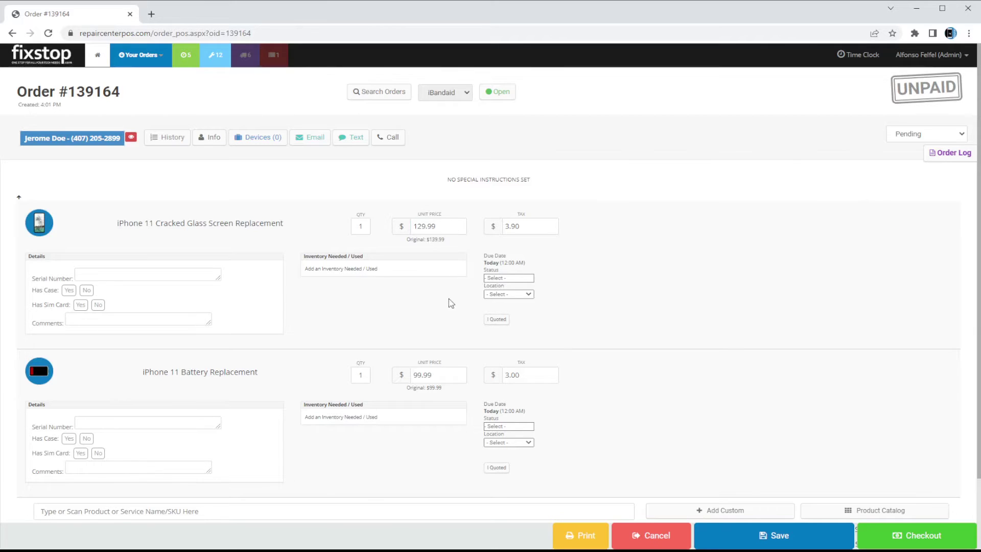
scroll(491, 254, down, 3)
scroll(565, 228, up, 3)
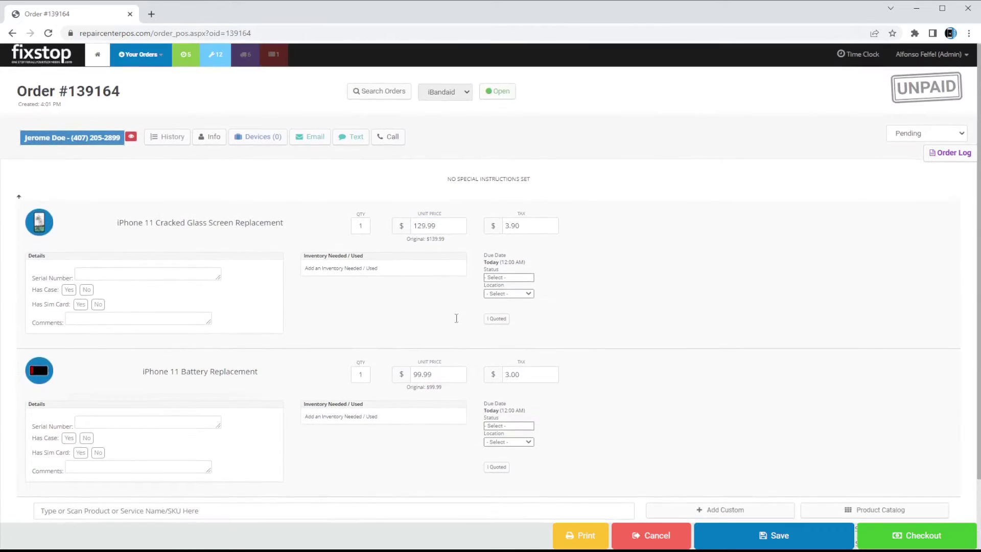
scroll(766, 355, down, 2)
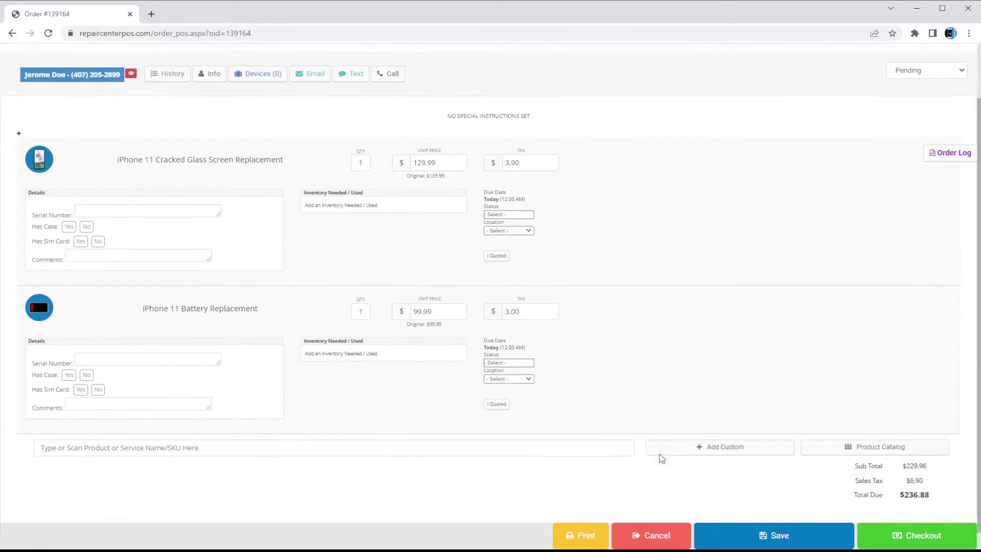
scroll(626, 315, up, 2)
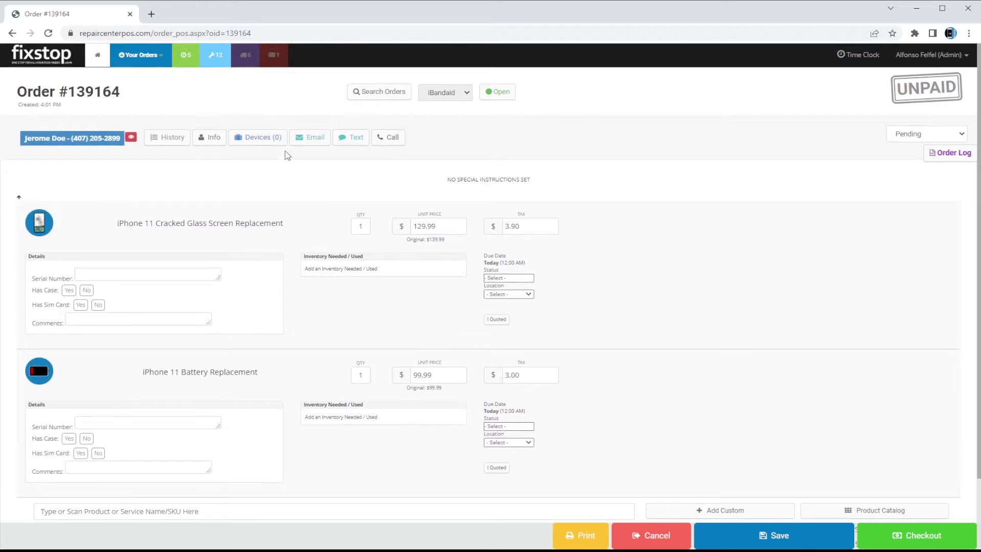
Set the screen replacement's tax to 0, then re-enter it as 3.90
click(540, 231)
text(0)
click(485, 205)
click(517, 226)
key(BackSpace)
text(3.90)
click(211, 147)
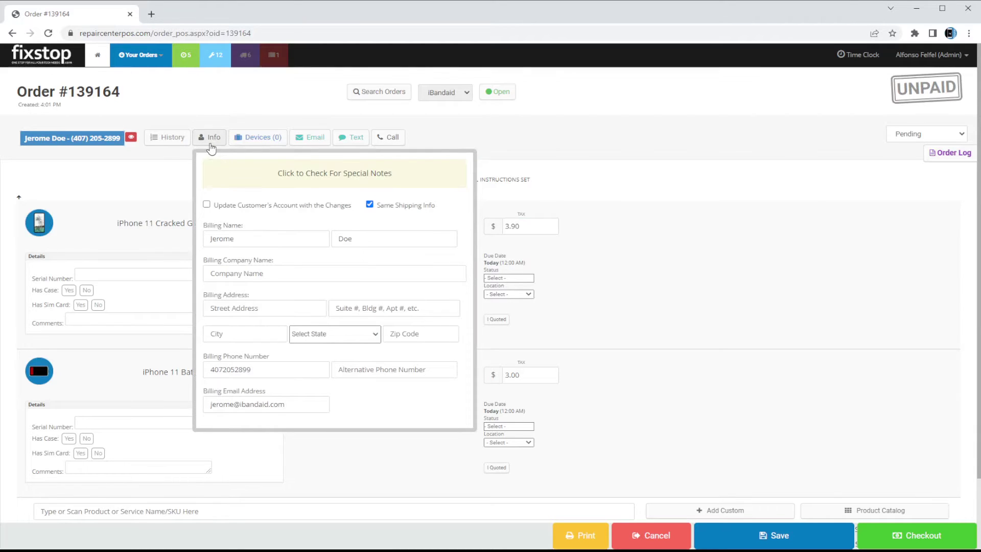
click(248, 245)
click(363, 274)
click(322, 308)
click(388, 369)
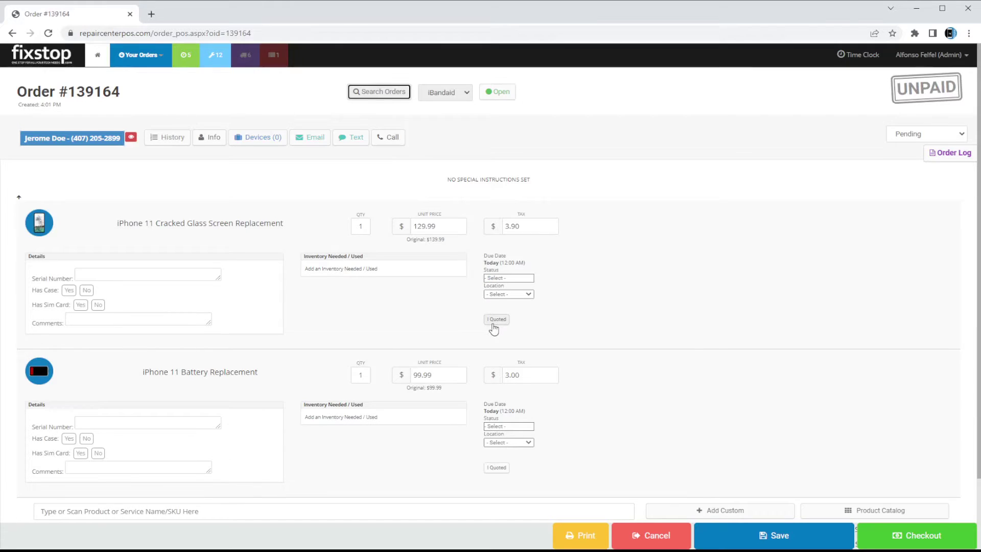
Mark the screen repair quoted and approved with a 2-hour repair time
click(493, 321)
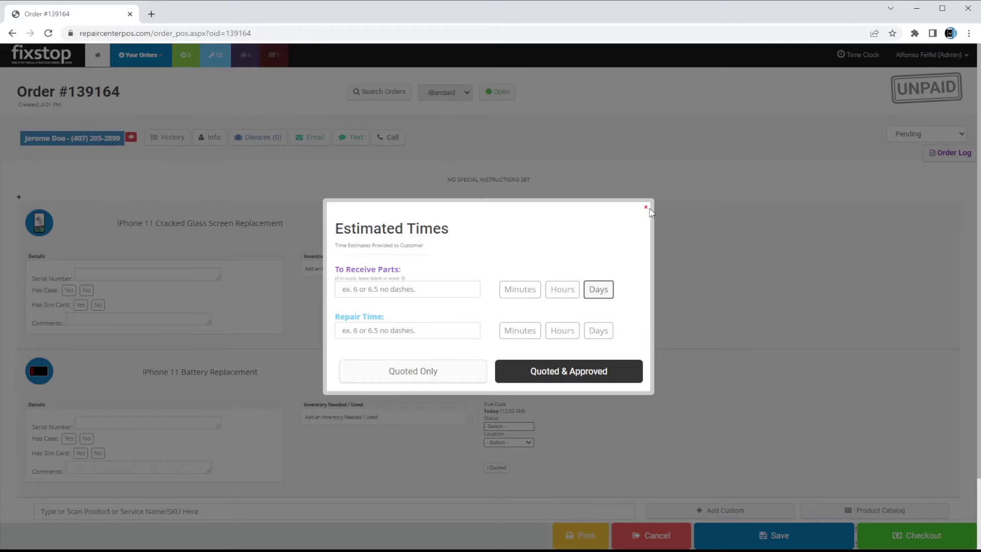
click(645, 207)
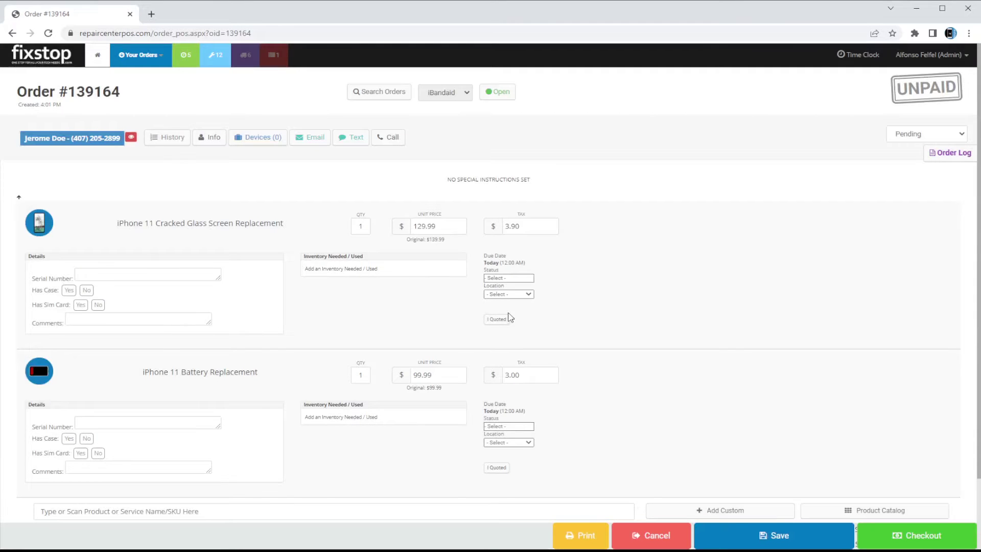
click(497, 319)
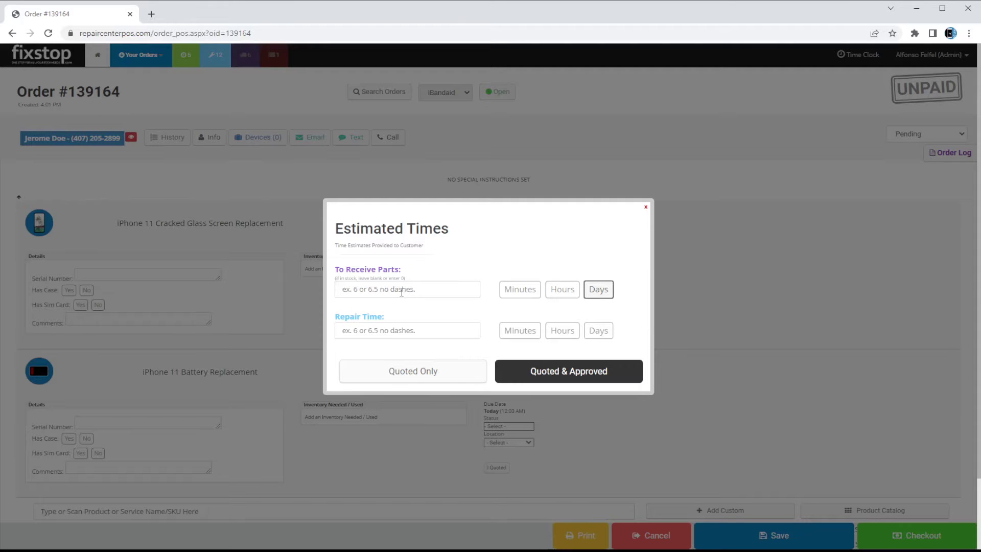
click(396, 333)
text(2)
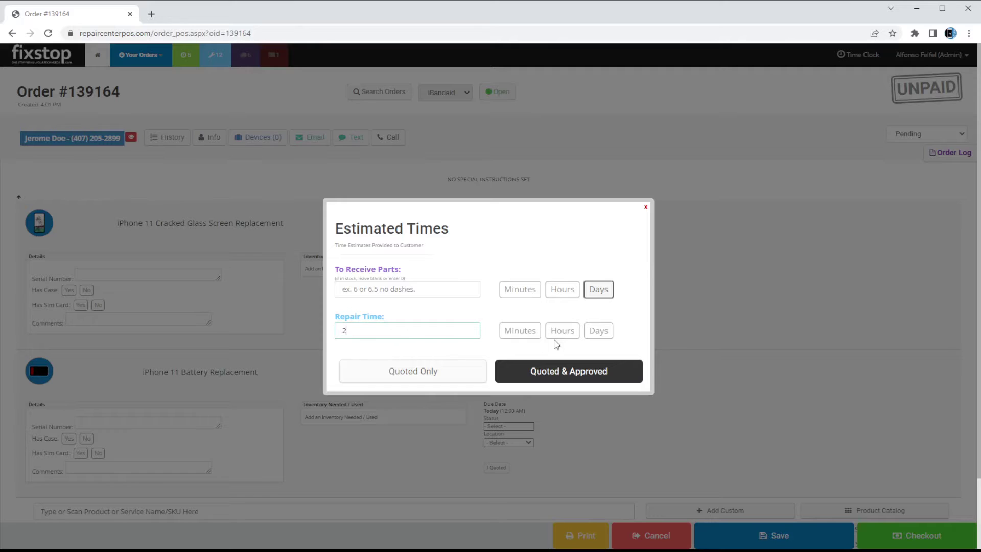
click(561, 333)
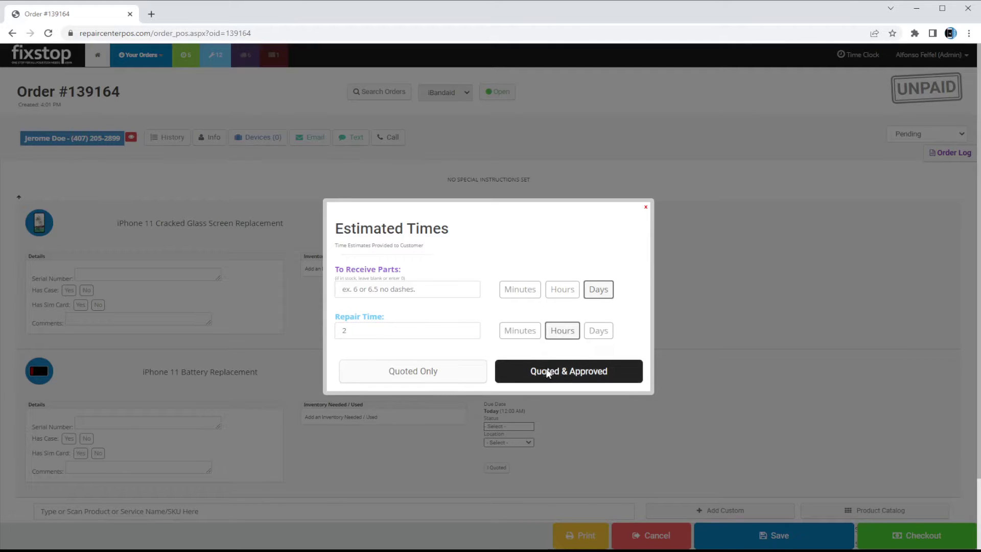
click(547, 372)
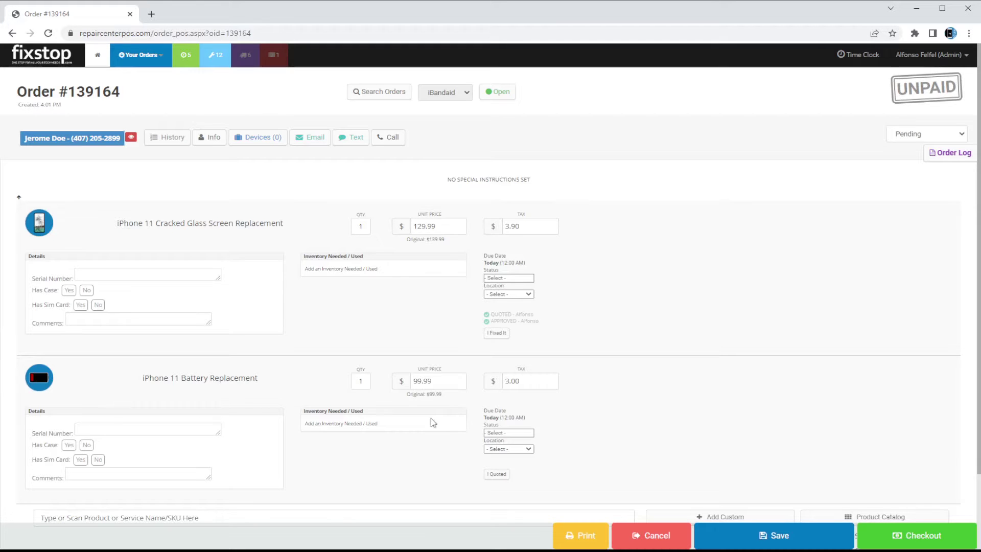
Mark the battery repair quoted and approved with 5 days for parts and 2 hours repair
scroll(460, 413, down, 2)
click(498, 385)
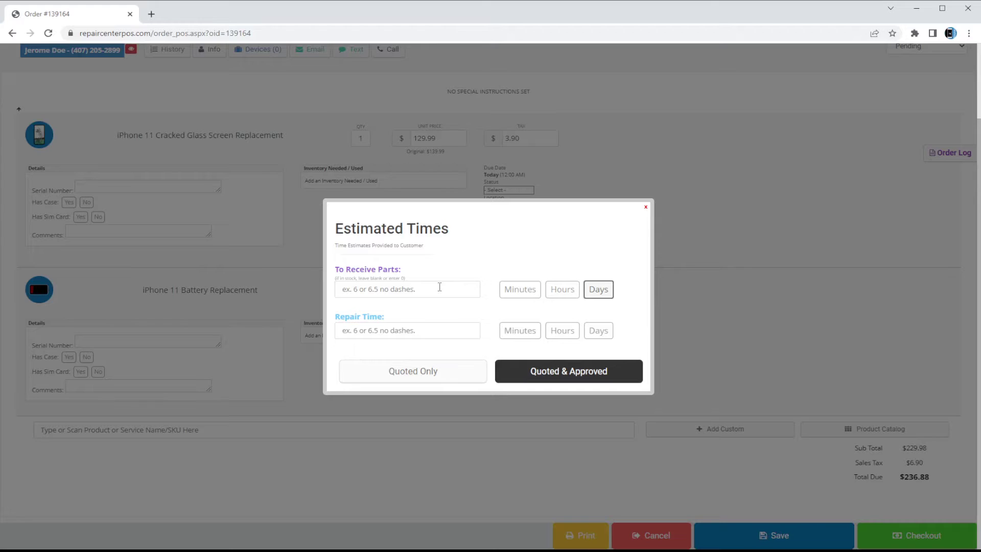
click(439, 287)
text(5)
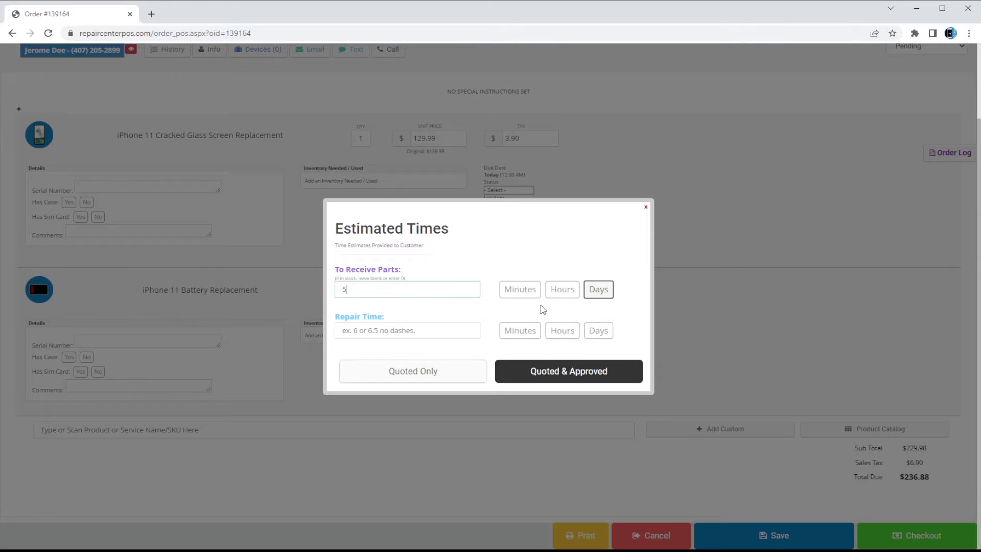
click(434, 329)
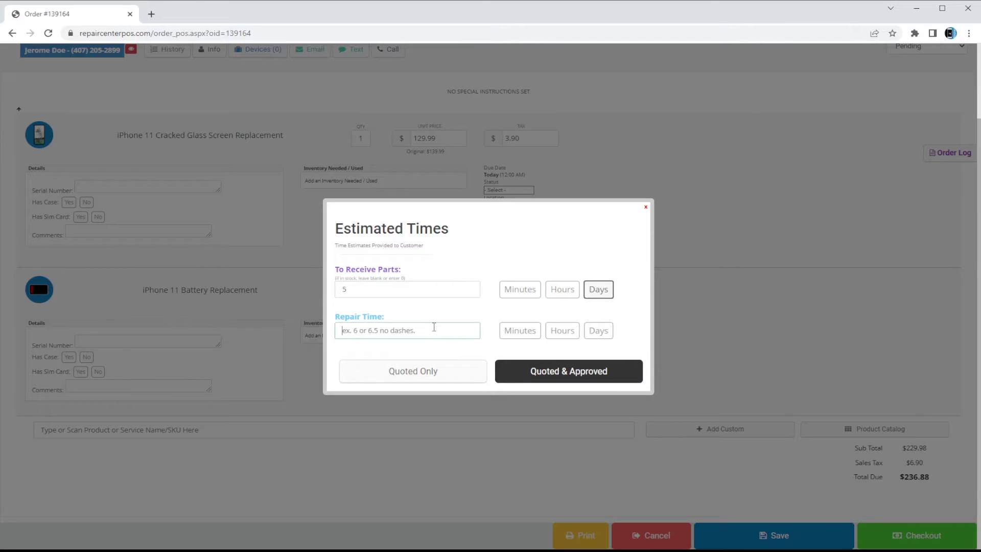
text(2)
click(567, 333)
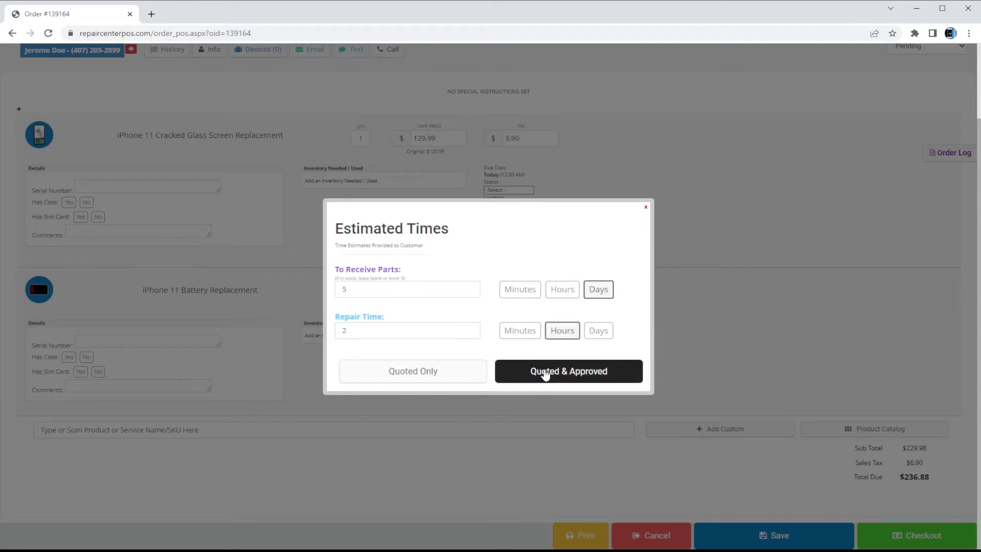
click(544, 373)
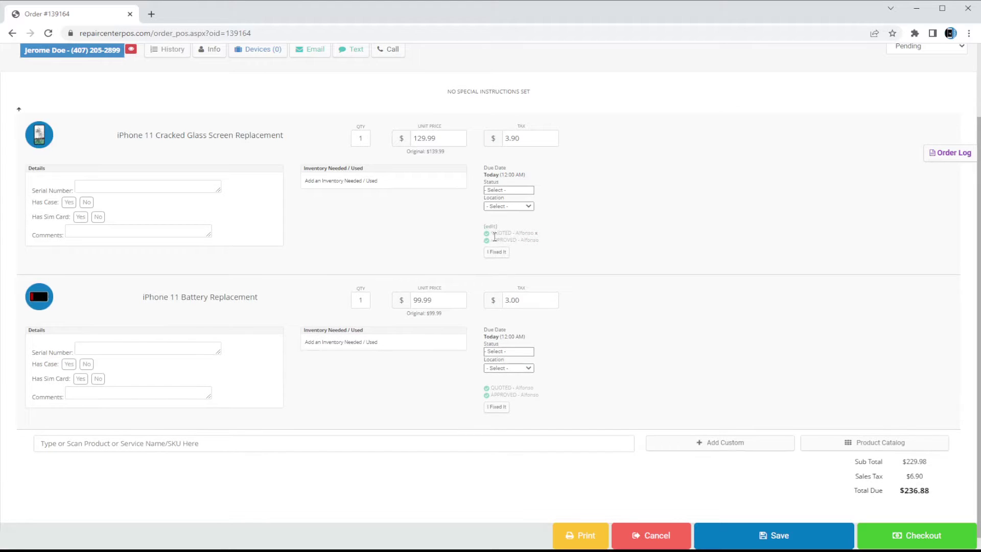
Reload the order page and check each repair's Quoted & Approved estimate note
click(404, 34)
key(Return)
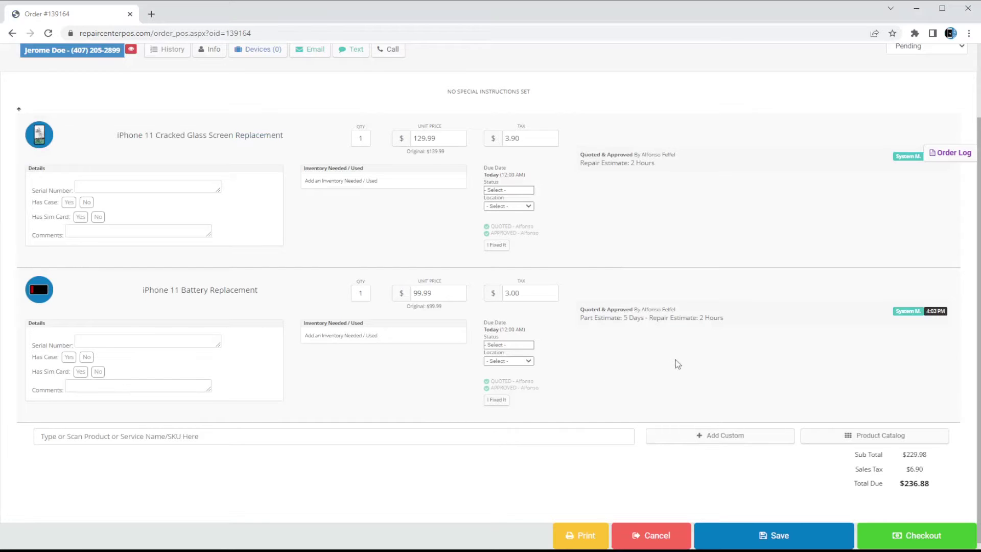
mouse_move(602, 314)
drag(580, 308, 696, 331)
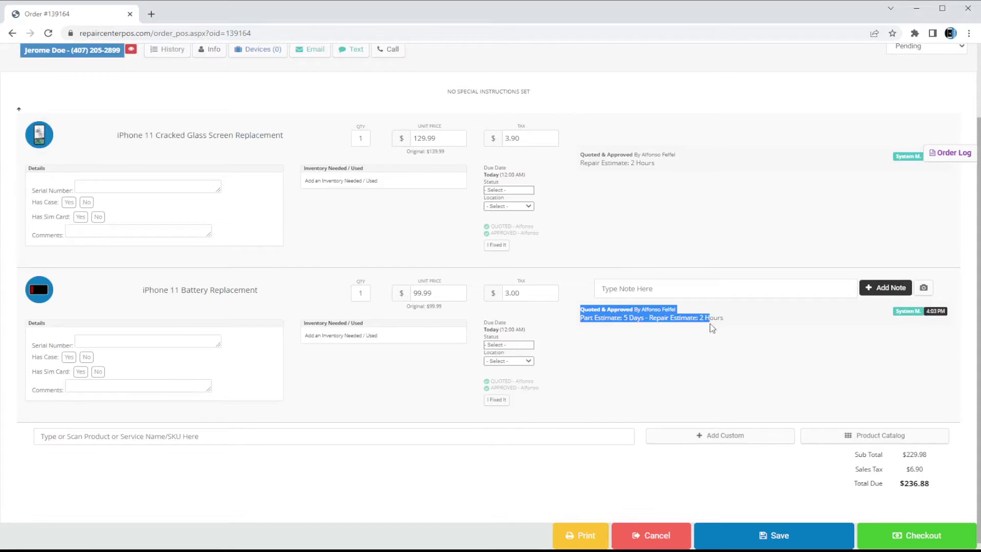
click(695, 331)
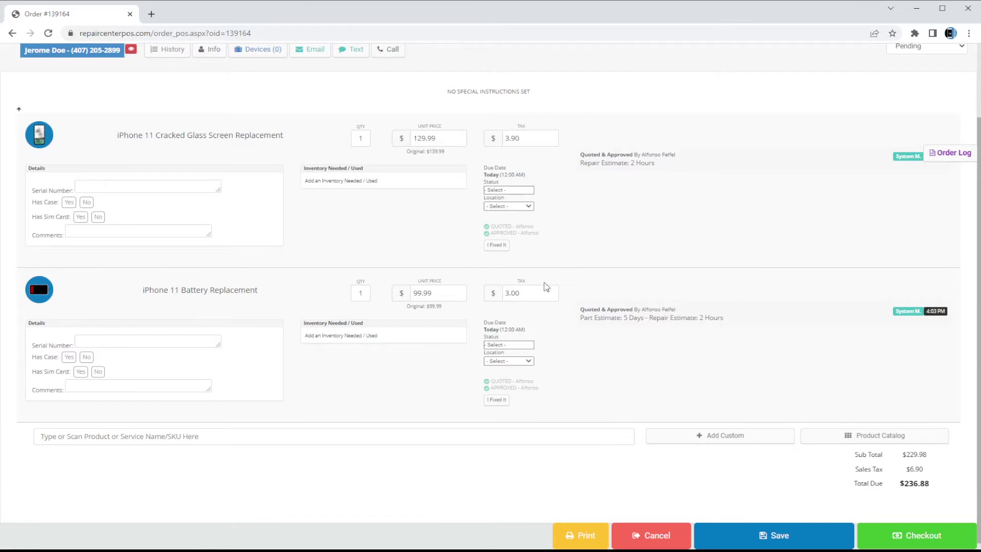
scroll(543, 285, up, 2)
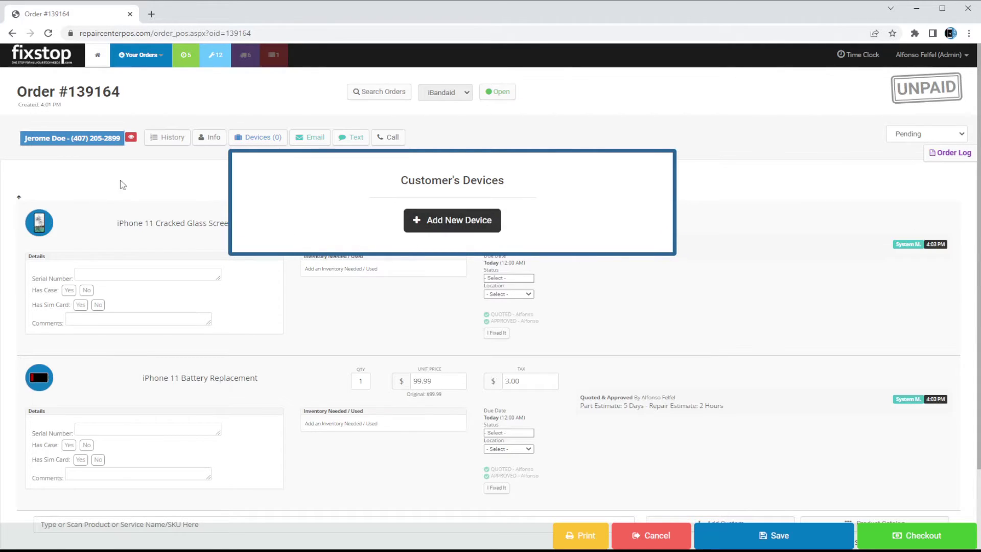
Start a new customer device of type Cell Phone > iPhone > iPhone 11
click(138, 166)
click(262, 140)
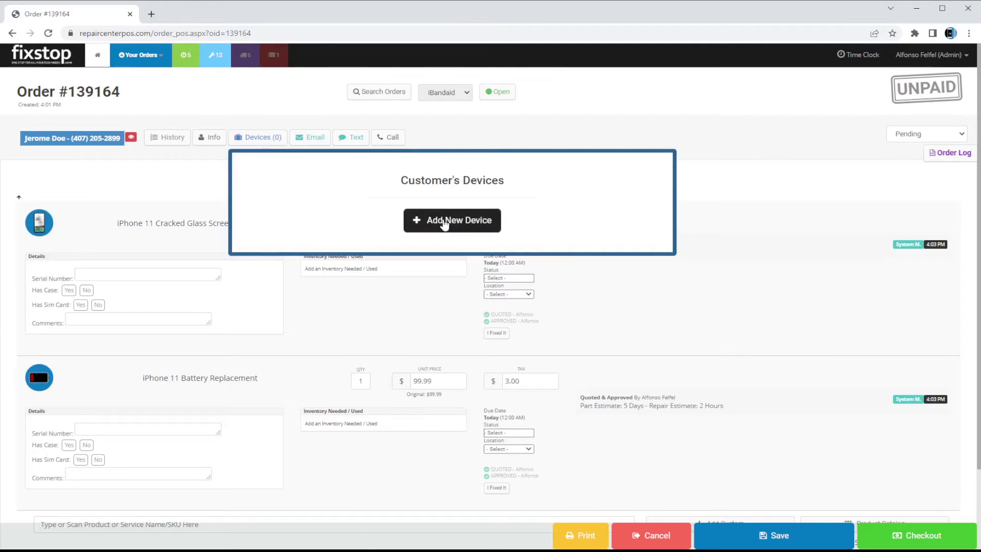
click(443, 222)
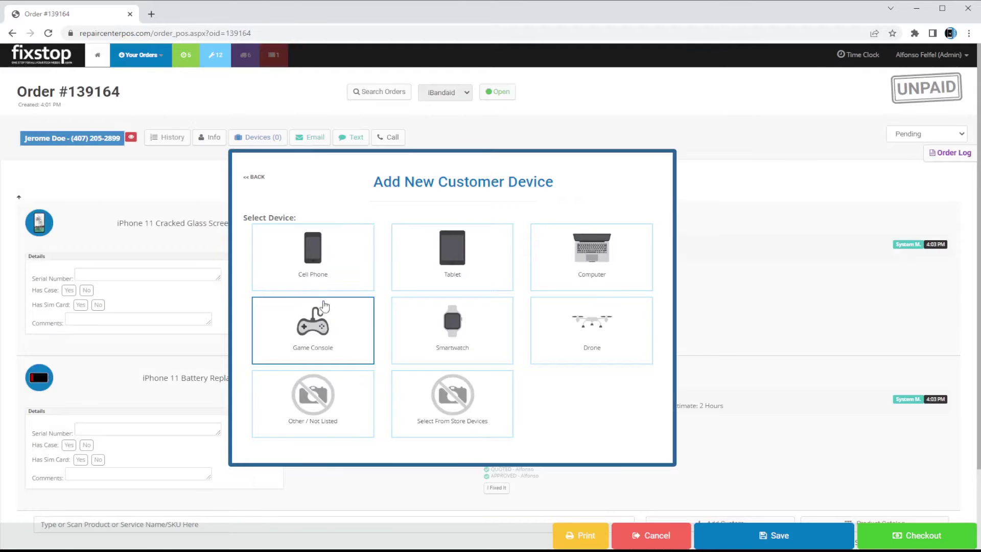
click(328, 269)
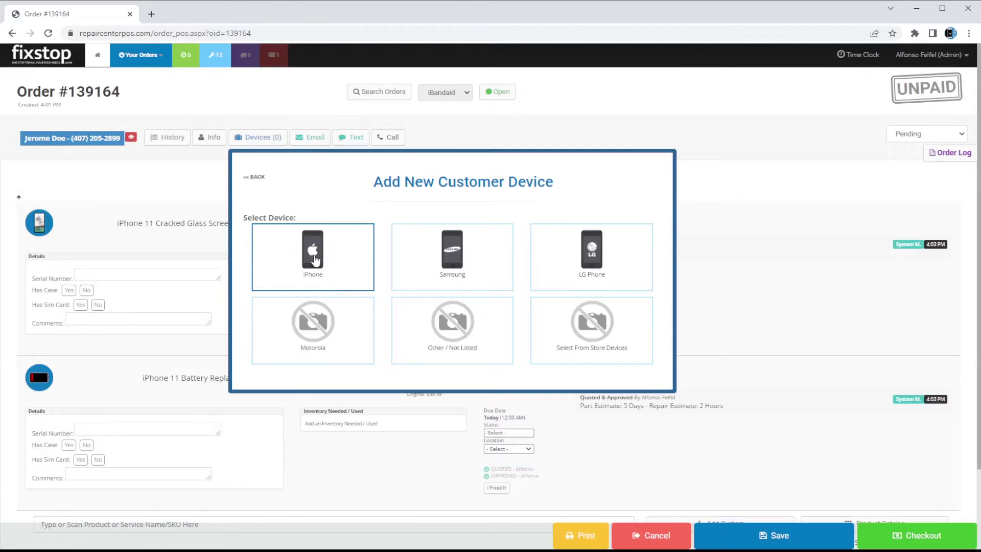
click(314, 260)
scroll(481, 318, down, 5)
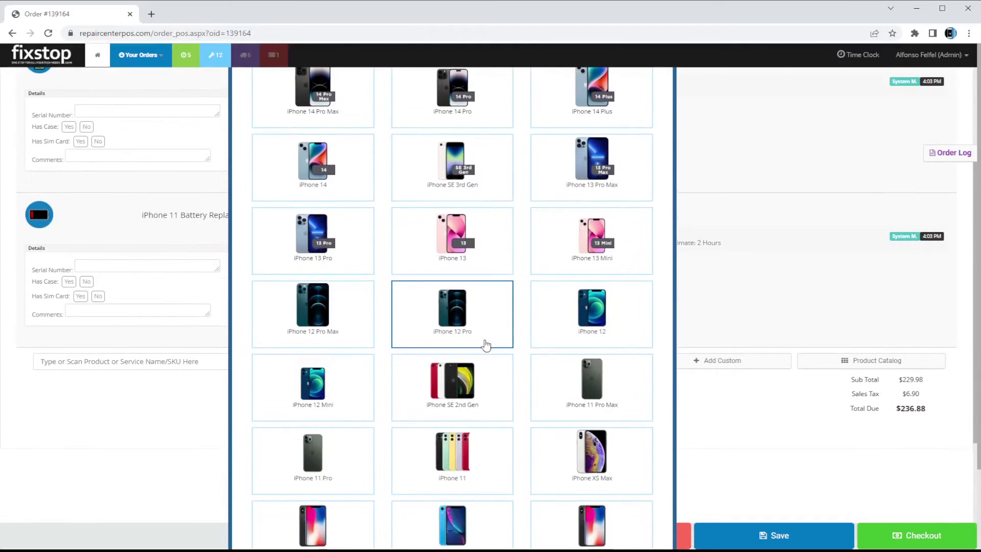
scroll(453, 384, down, 1)
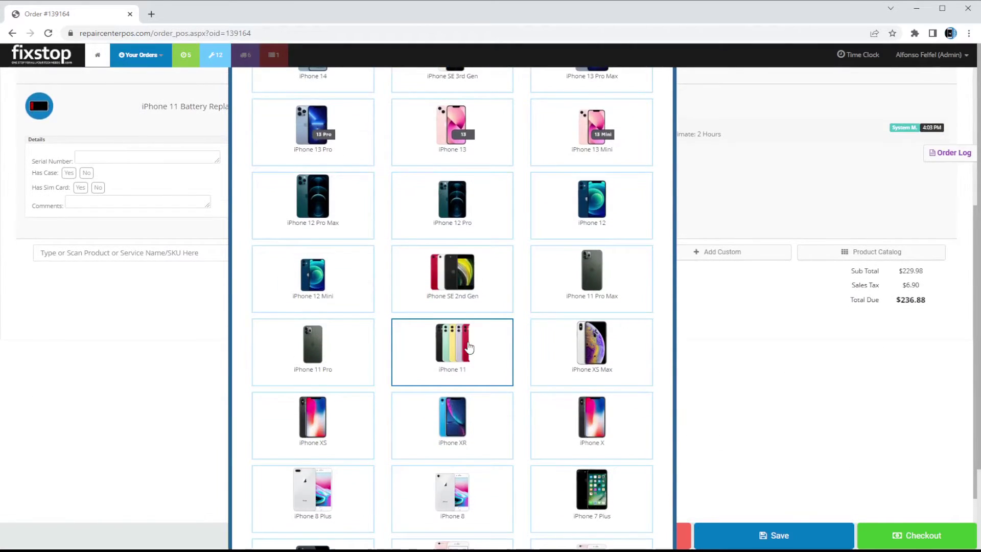
click(468, 347)
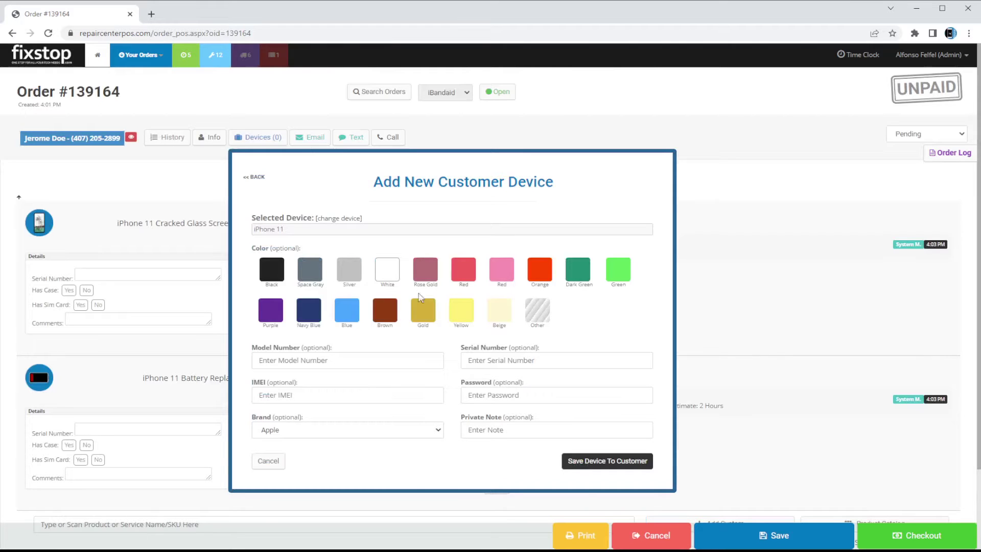
Set the colour to Red, enter the device's IMEI and passcode, and save it to the customer
click(463, 273)
click(352, 358)
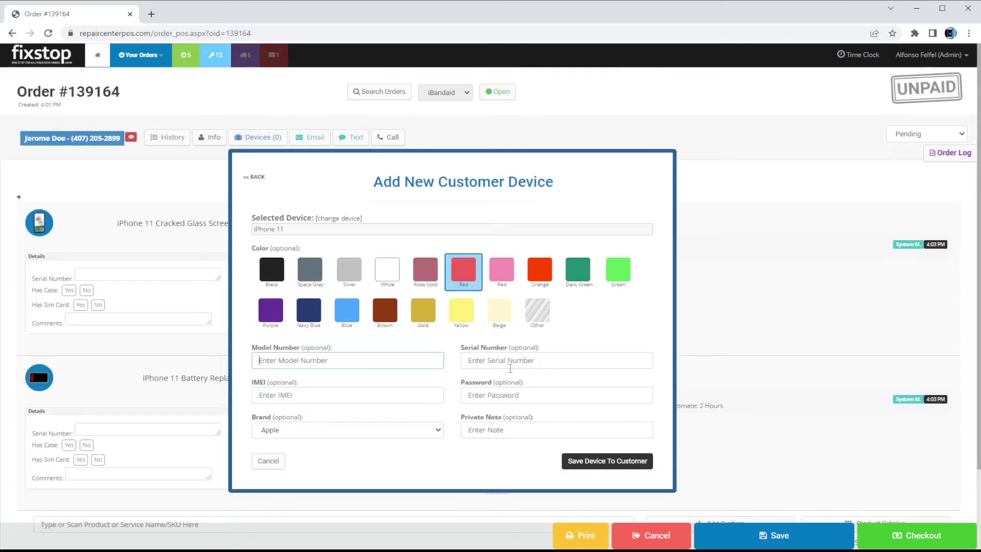
click(385, 394)
click(498, 396)
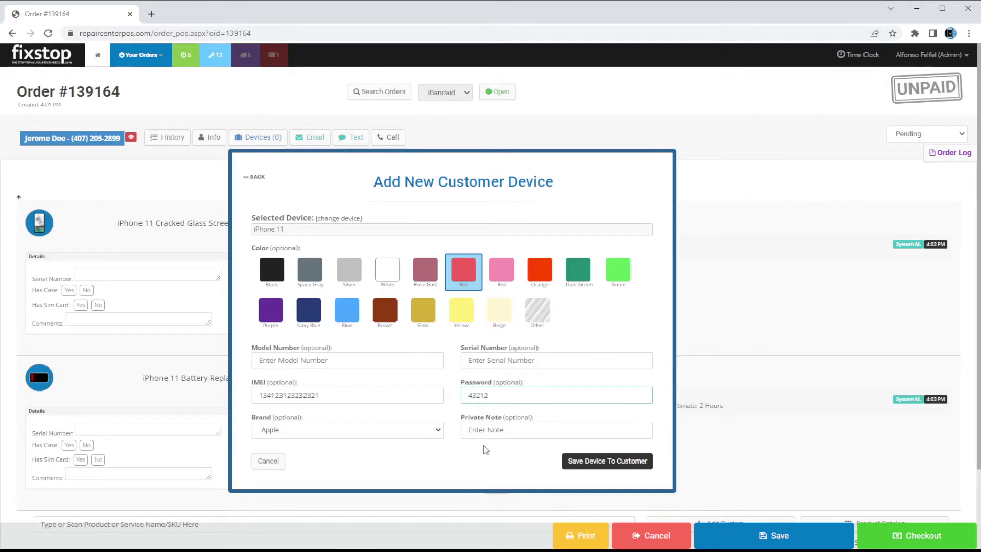
click(624, 465)
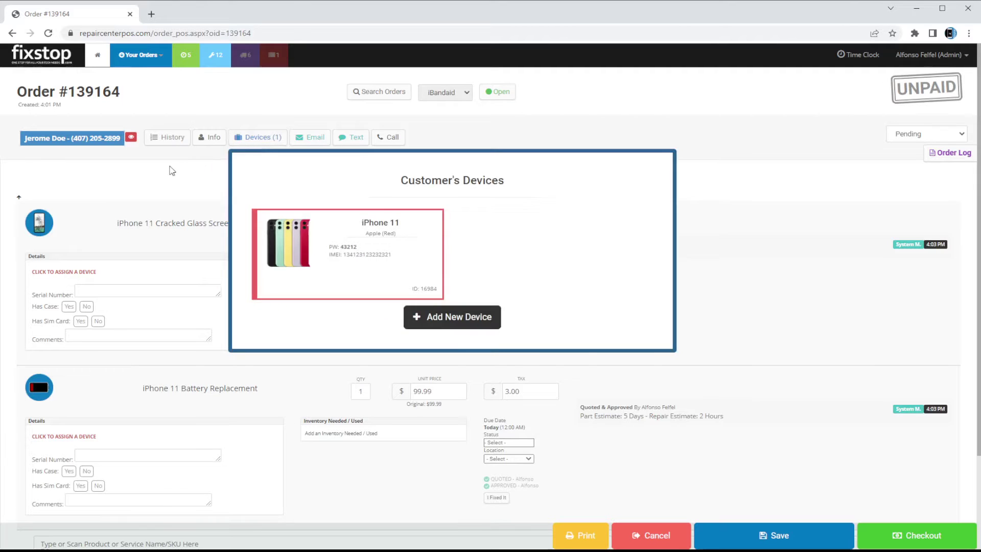
Open and close the customer's devices list to review the saved iPhone 11
click(269, 139)
click(257, 135)
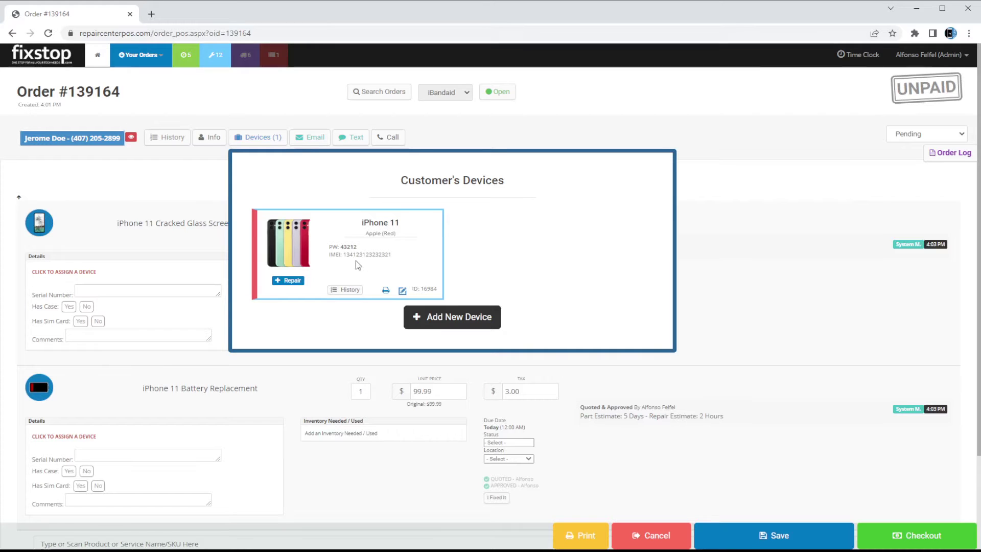
click(759, 186)
scroll(327, 203, down, 1)
scroll(284, 203, up, 1)
click(271, 137)
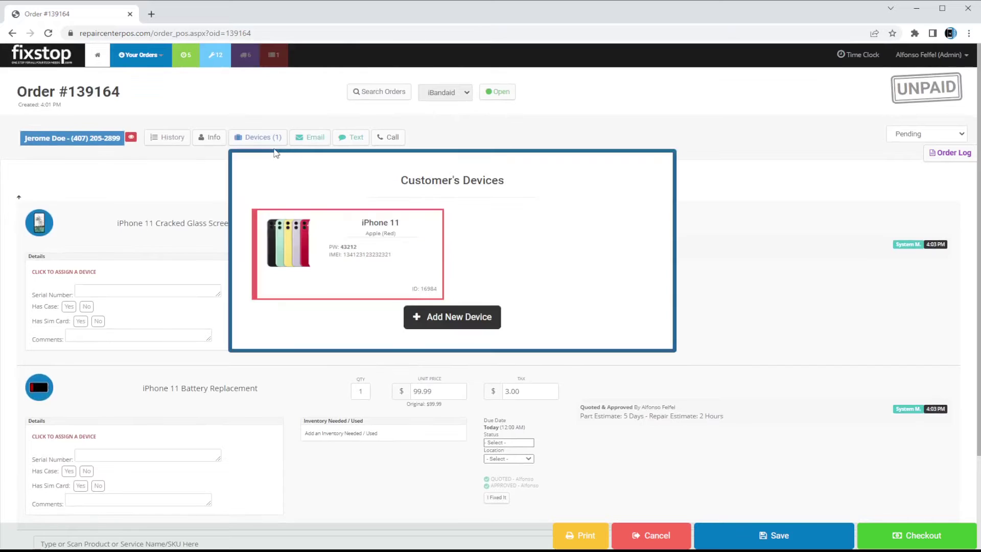
click(188, 202)
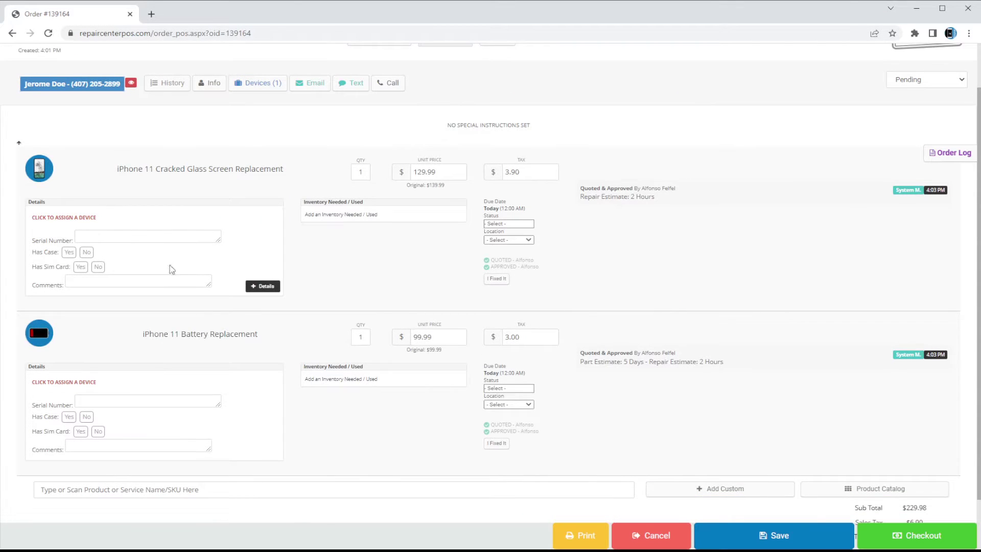
Assign the iPhone 11 to the screen replacement and the battery replacement
click(54, 218)
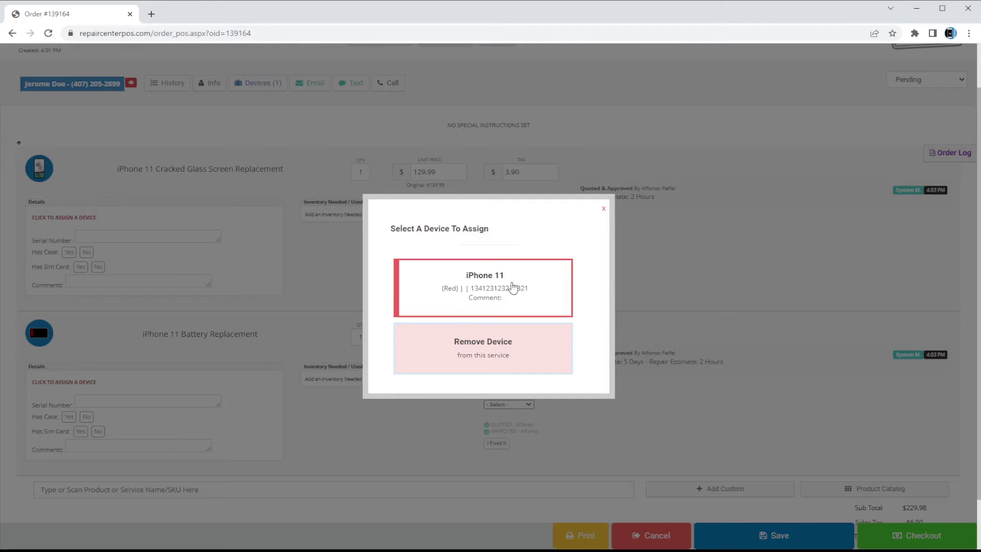
click(413, 300)
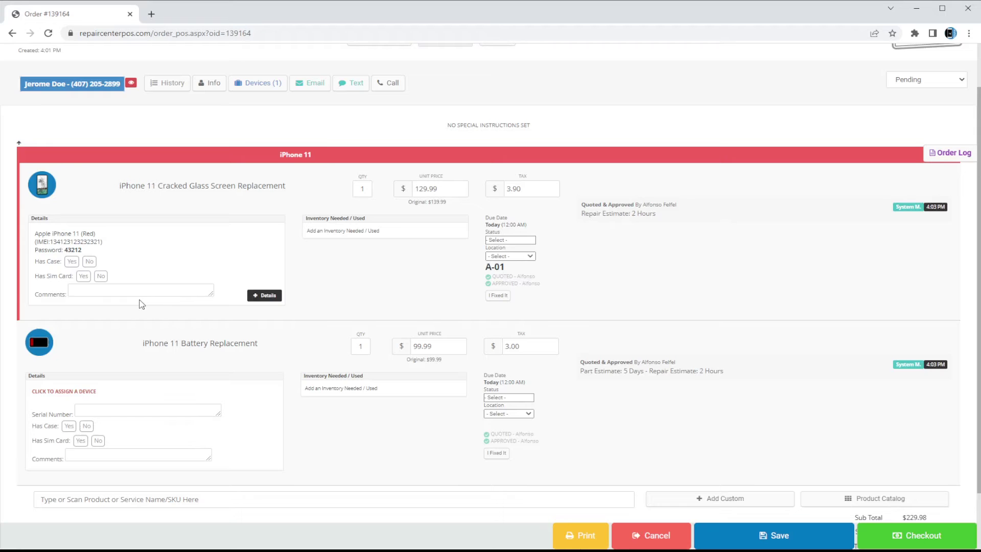
click(64, 393)
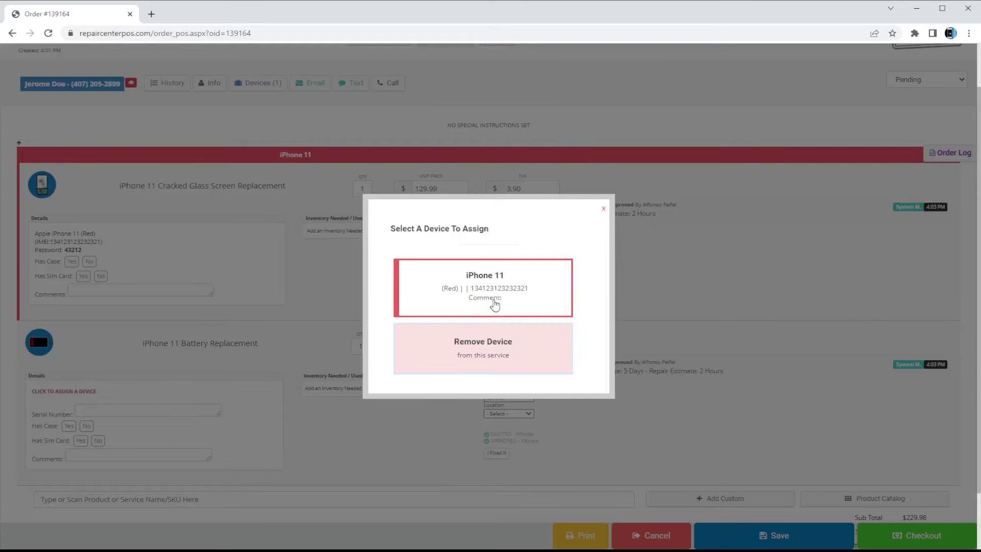
click(494, 305)
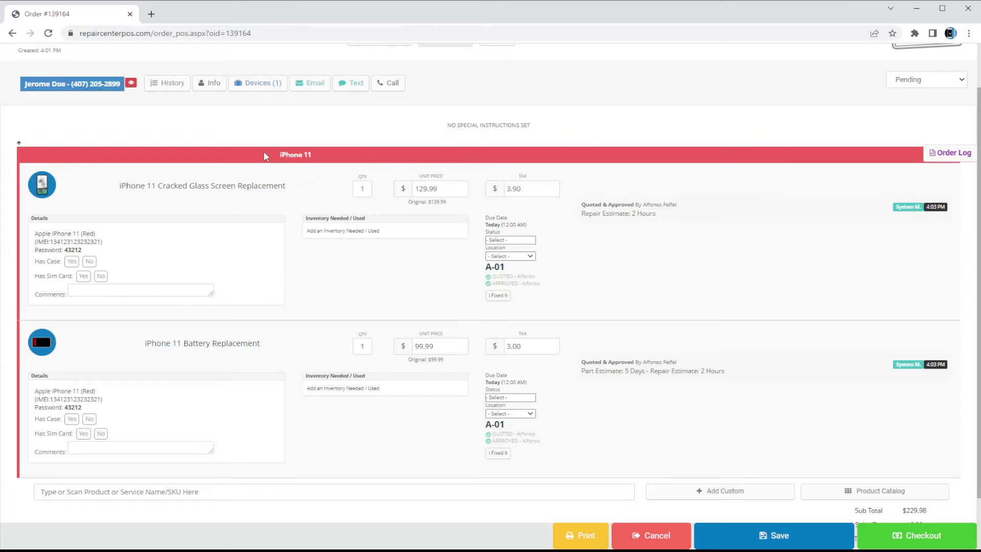
click(328, 151)
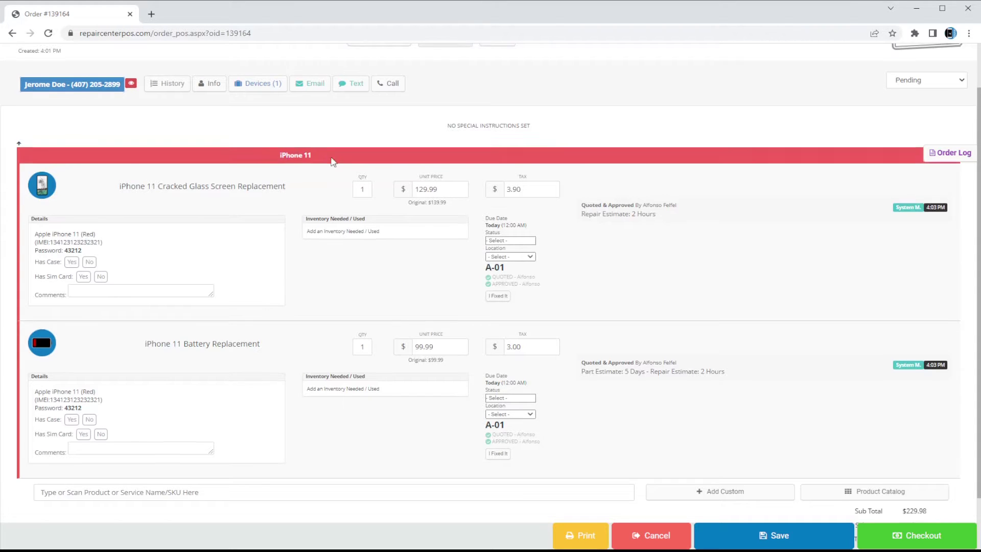
scroll(257, 188, up, 1)
mouse_move(372, 270)
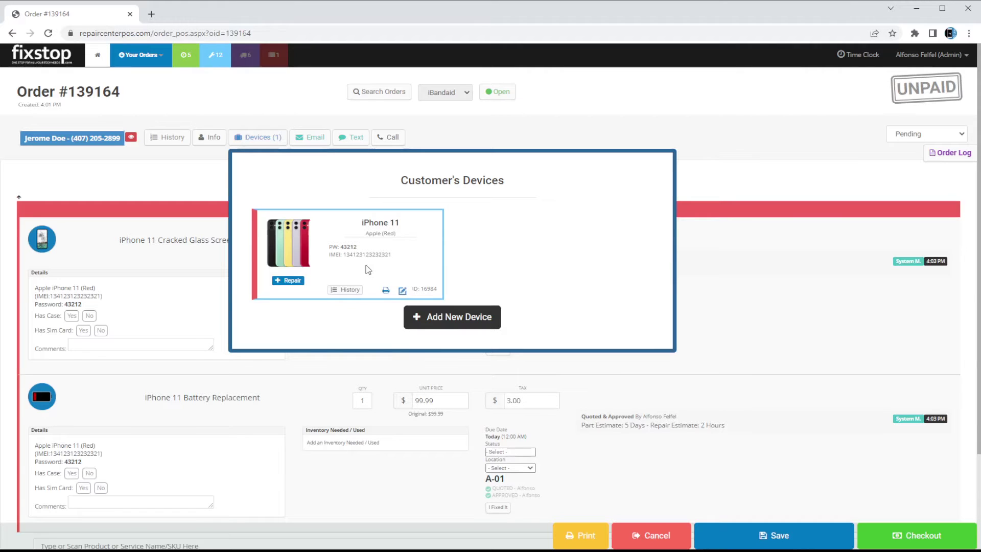
View the iPhone 11's repair history, then close the customer's devices list
click(352, 290)
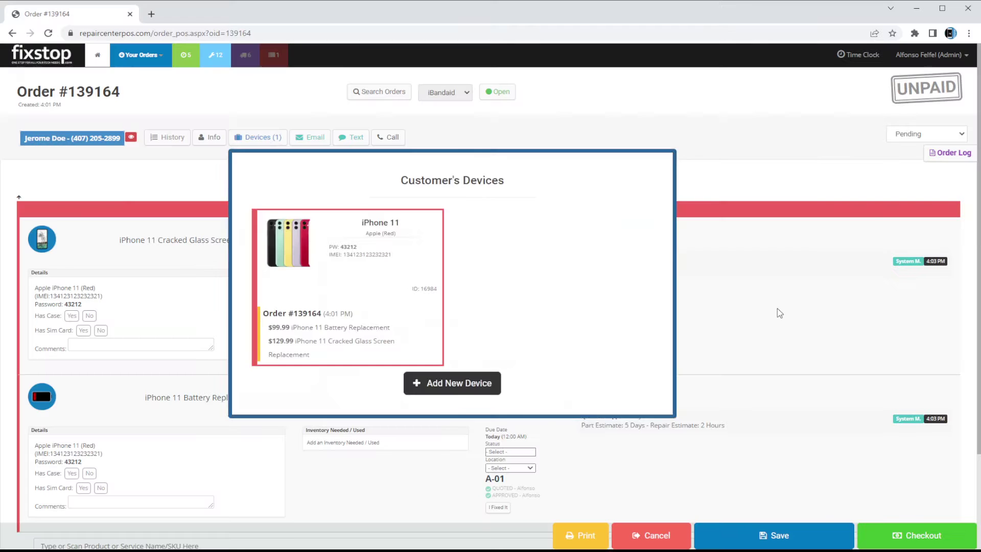
click(777, 309)
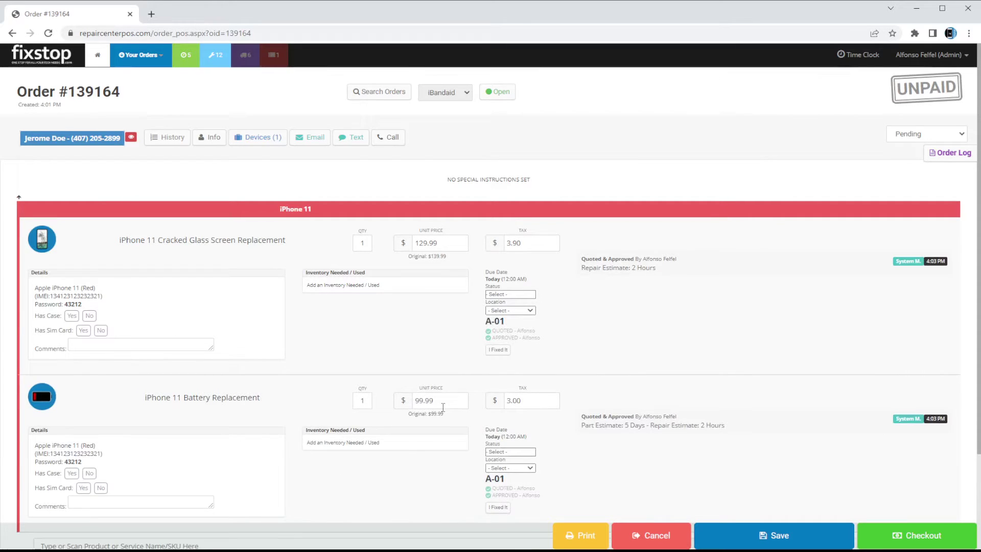
Open the storage-location grid from the A-01 label, showing A-01 taken and A-02 free
scroll(493, 324, down, 1)
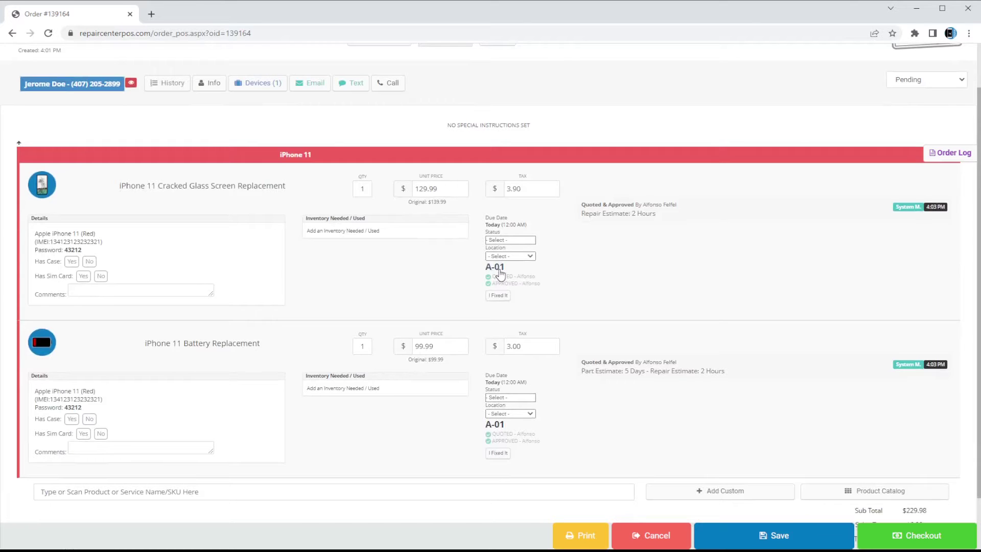
click(498, 269)
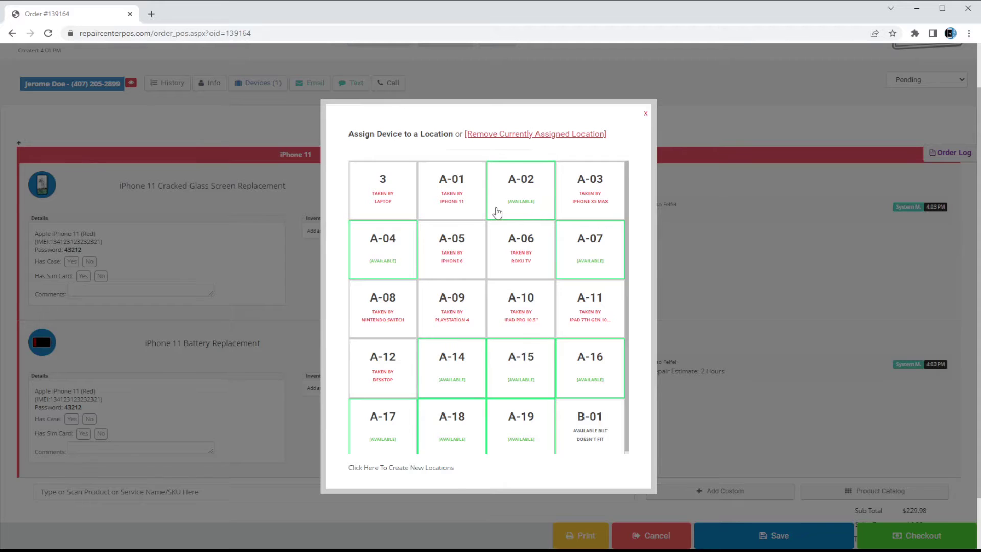
scroll(433, 197, up, 1)
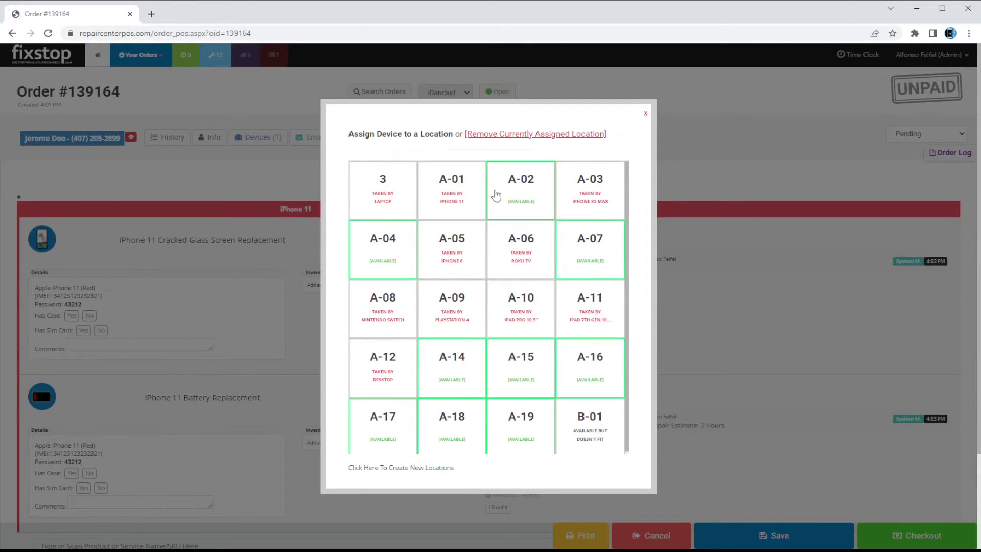
scroll(553, 230, down, 1)
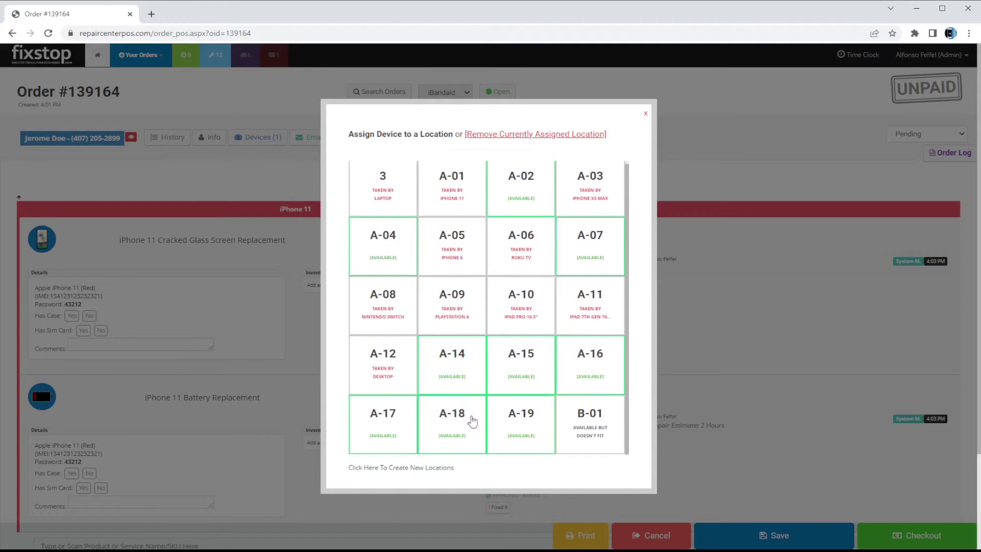
scroll(577, 203, up, 1)
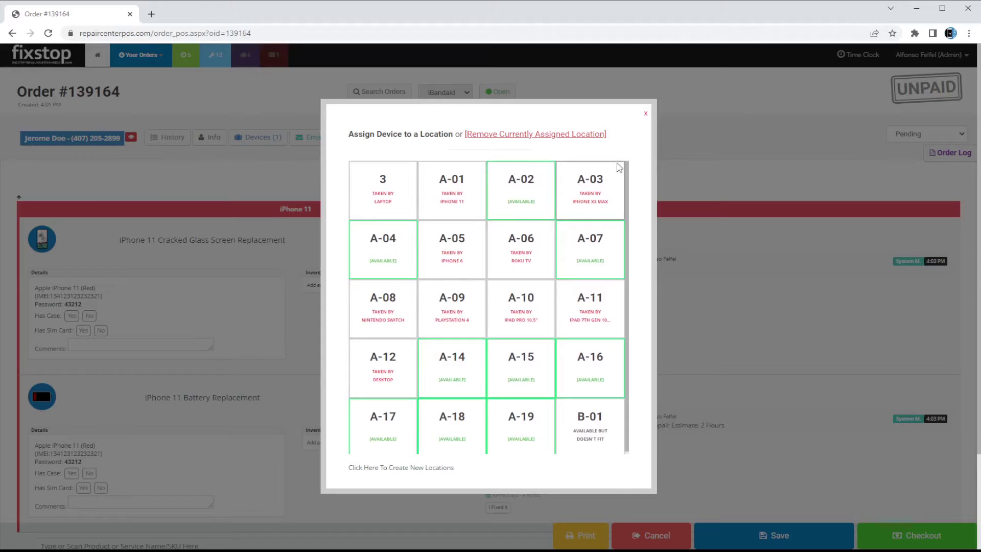
scroll(500, 473, down, 2)
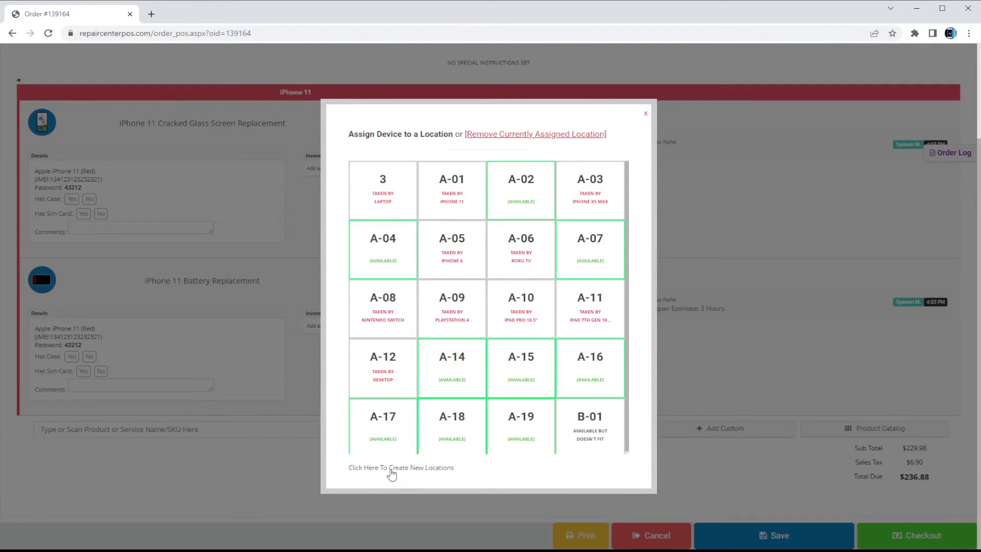
In the new-locations page, name a new location B-02
click(392, 469)
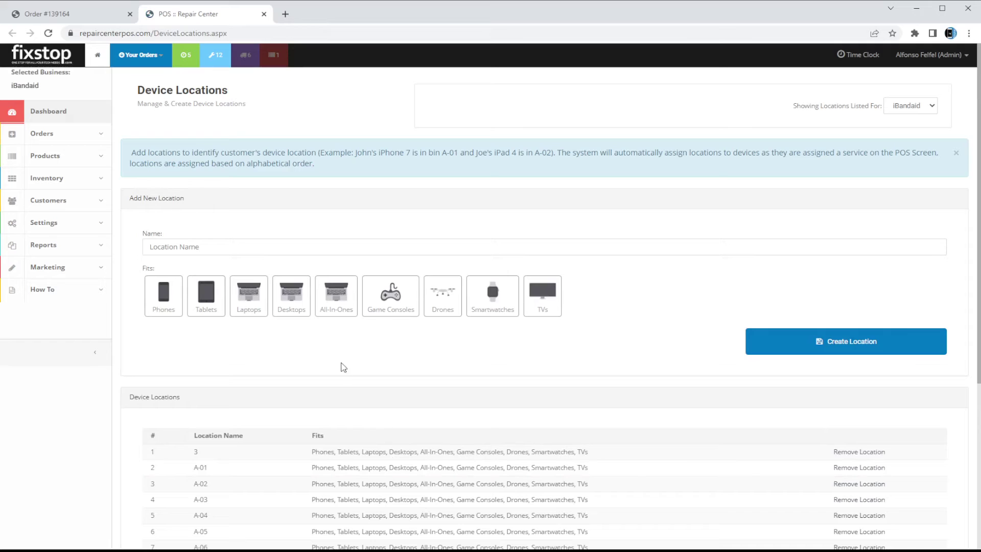
click(250, 244)
text(A-0)
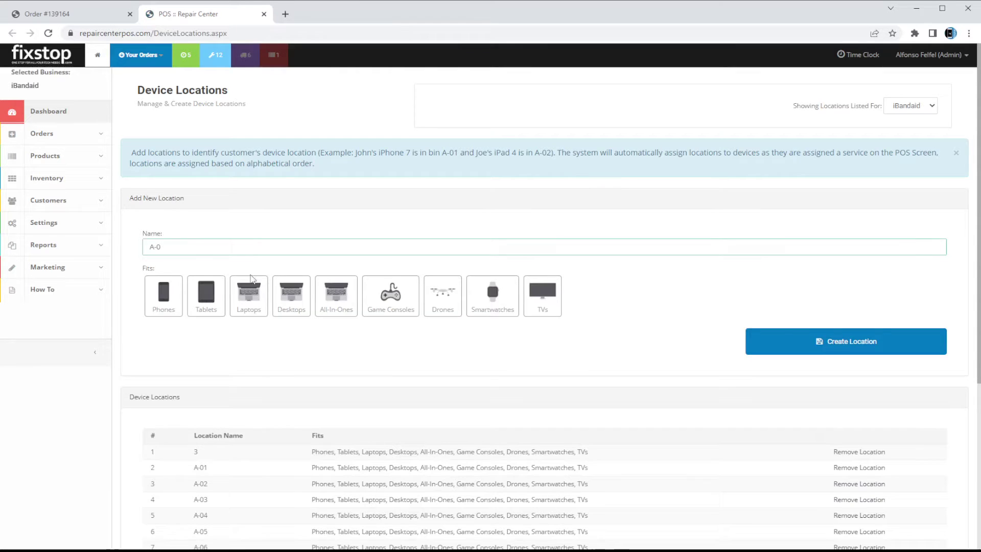
scroll(252, 273, down, 5)
scroll(248, 272, up, 5)
key(ctrl+a)
text(b-)
key(BackSpace)
key(BackSpace)
text(B-02)
click(146, 327)
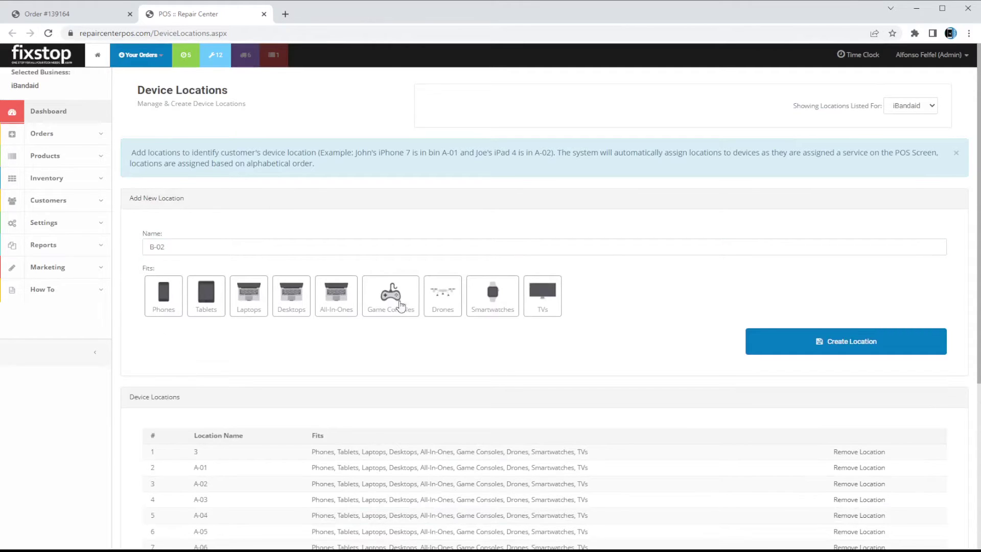
Make B-02 fit phones only, then return to the Order #139164 tab
click(175, 307)
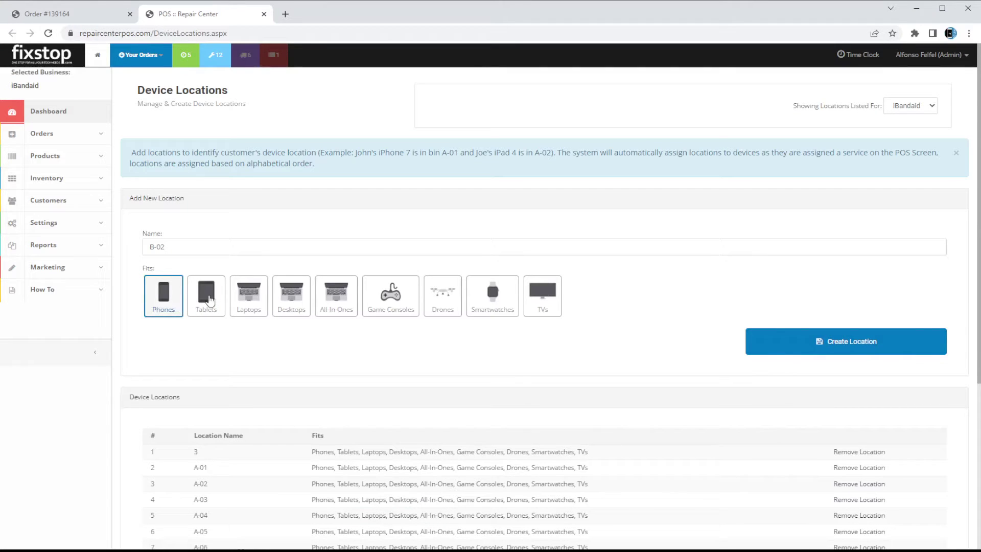
click(209, 299)
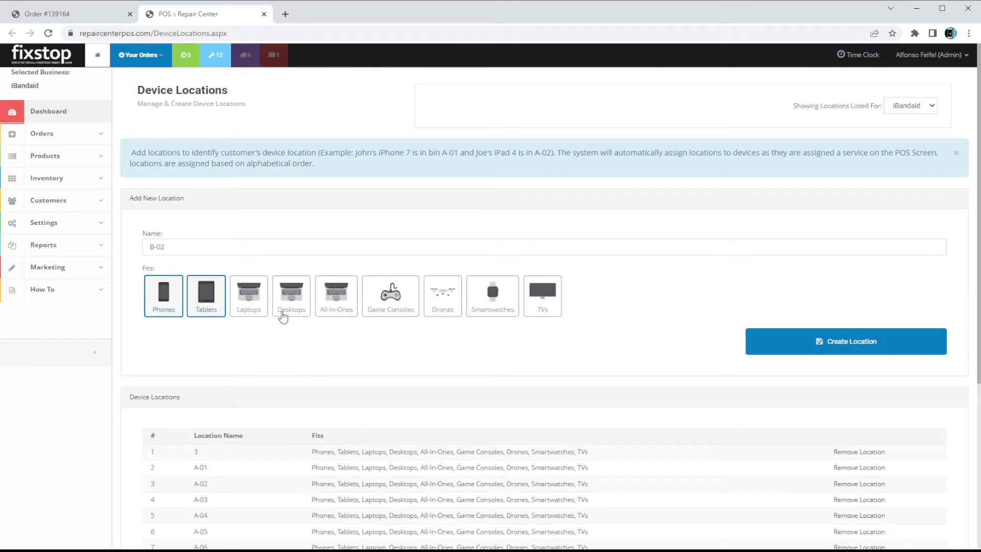
click(212, 301)
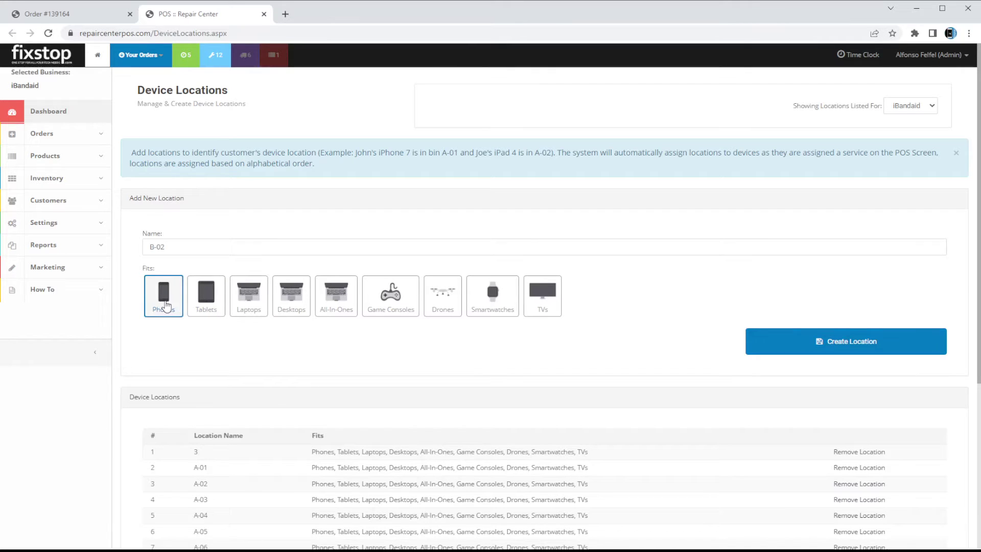
click(71, 14)
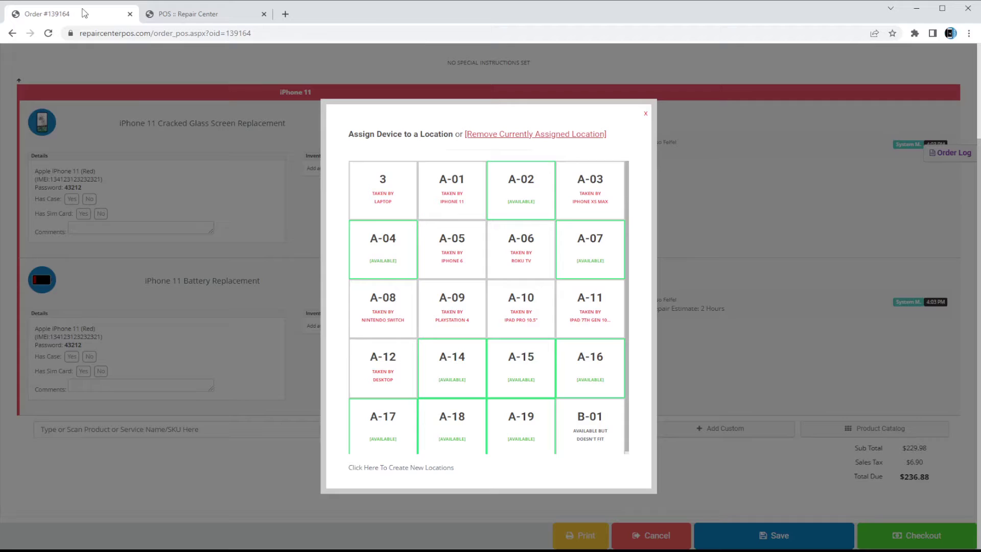
Close the location grid, leaving both repairs at A-01, and return to the order's top
click(645, 114)
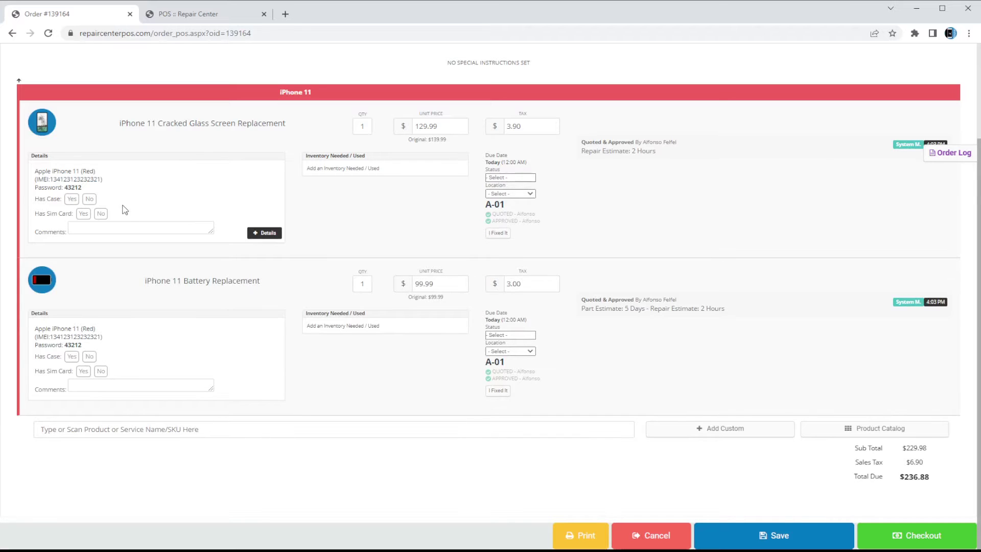
scroll(124, 209, up, 3)
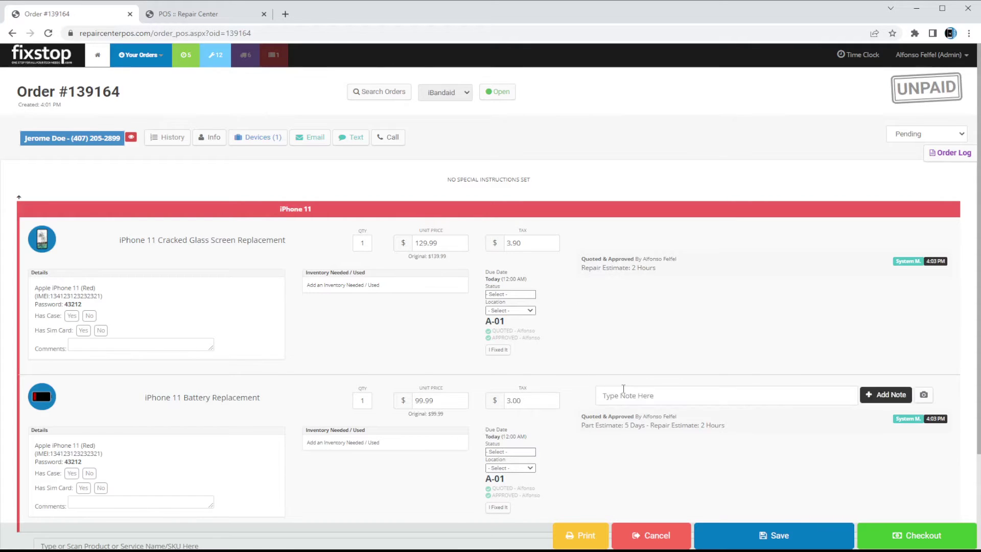
Add the note 'the LCD works, just a cracked glass' to the screen replacement
mouse_move(590, 240)
click(623, 243)
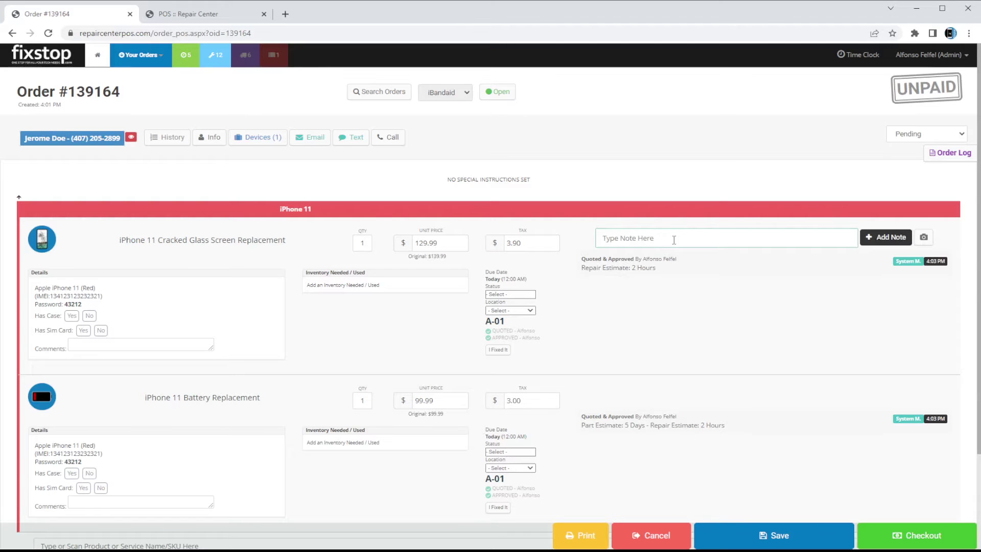
text(THE lcd)
key(ctrl+a)
text(the LCD works, just a cracked glass)
key(Return)
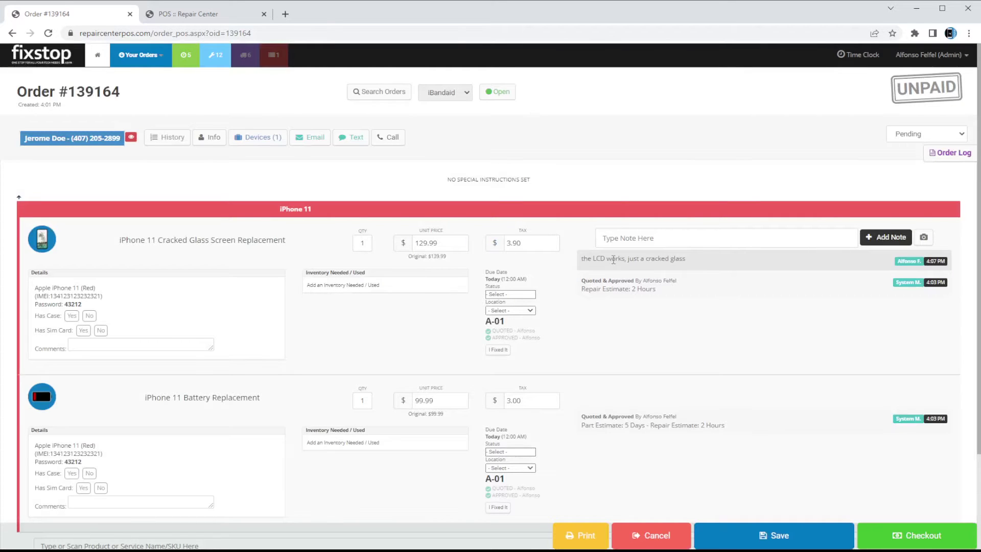
Note on the battery repair that the battery is out of stock and the customer will be called
click(678, 397)
text(informed customer b)
text(attery is not in stock and)
text( we)
text(ll call them onc)
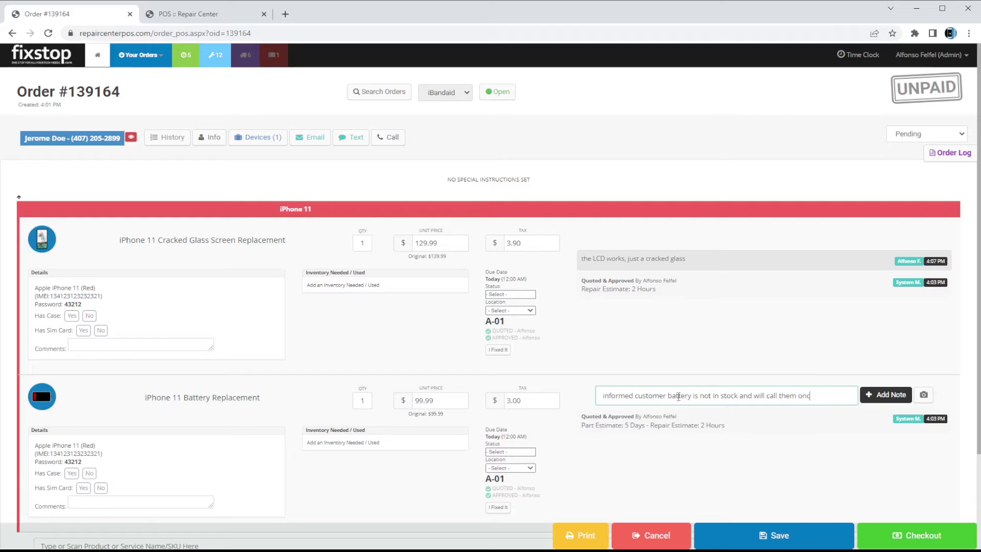
text(e its in, they'll)
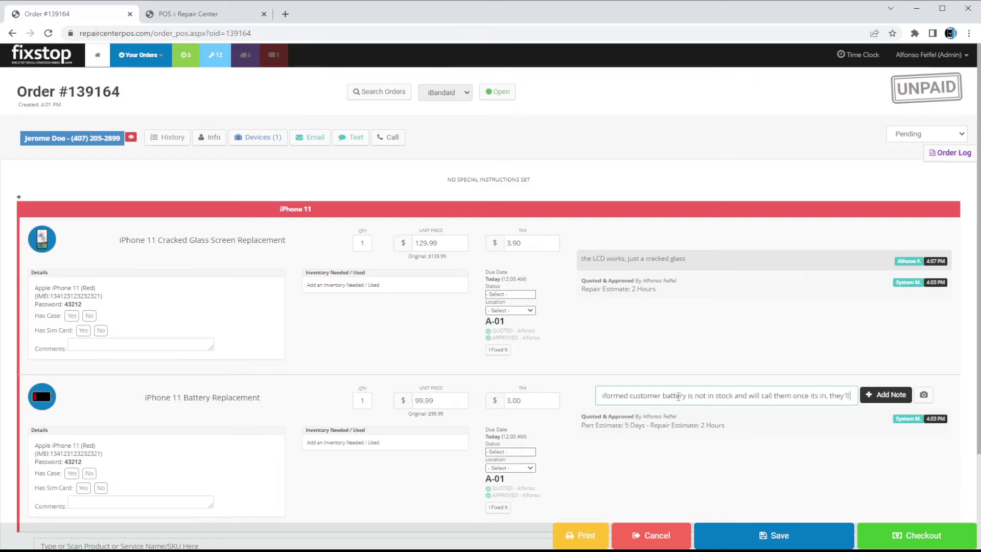
text( pick up the phone once we fix the screen and c)
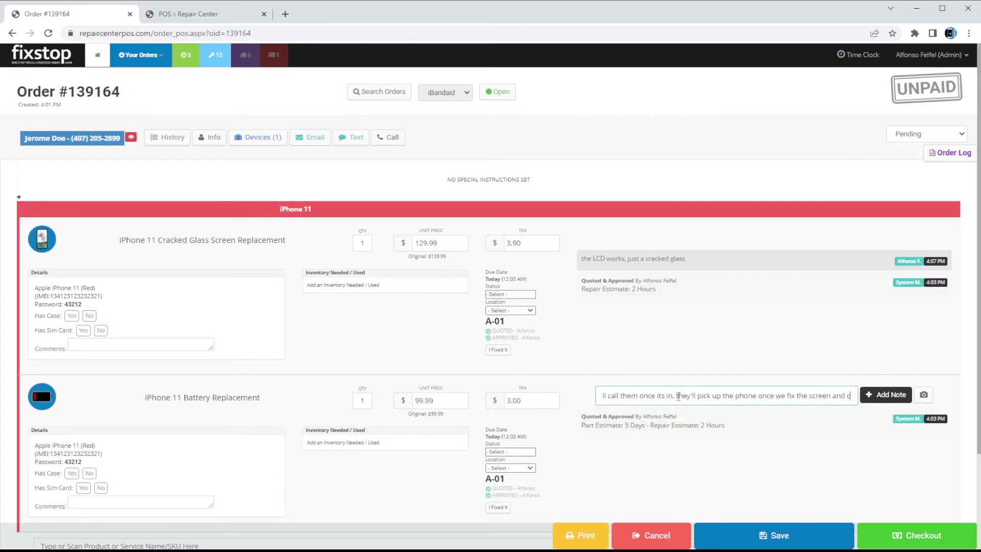
key(BackSpace)
text(drop it off afte r)
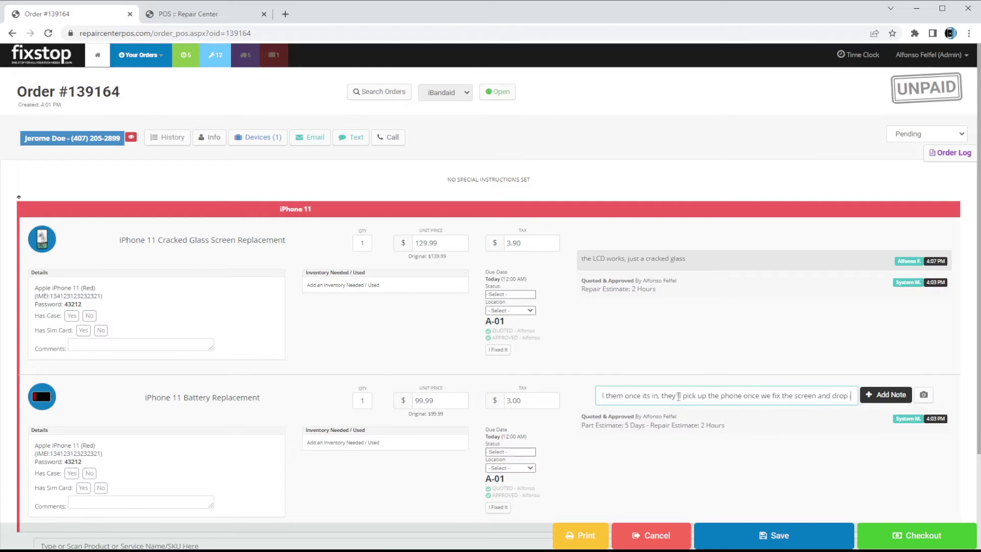
key(BackSpace)
key(BackSpace)
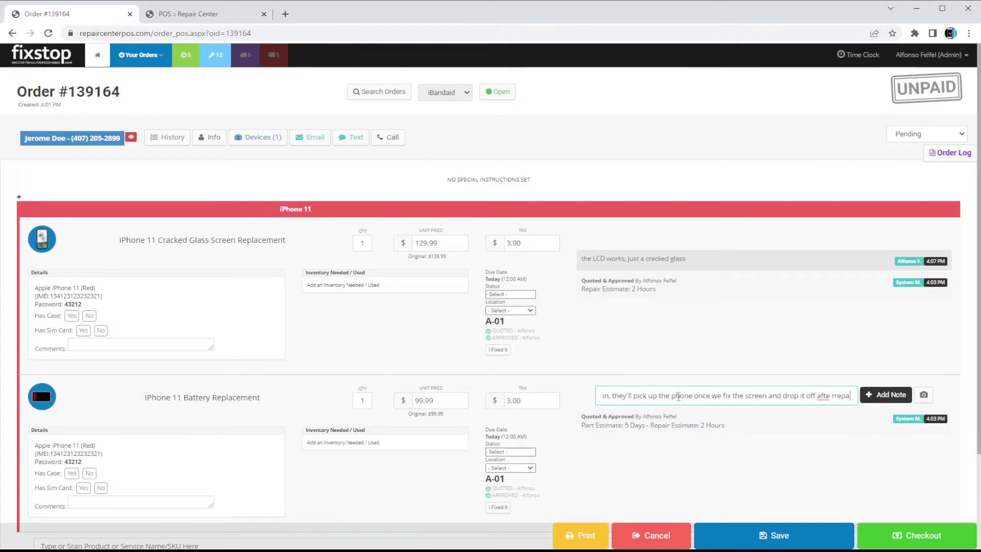
text(r repair is done)
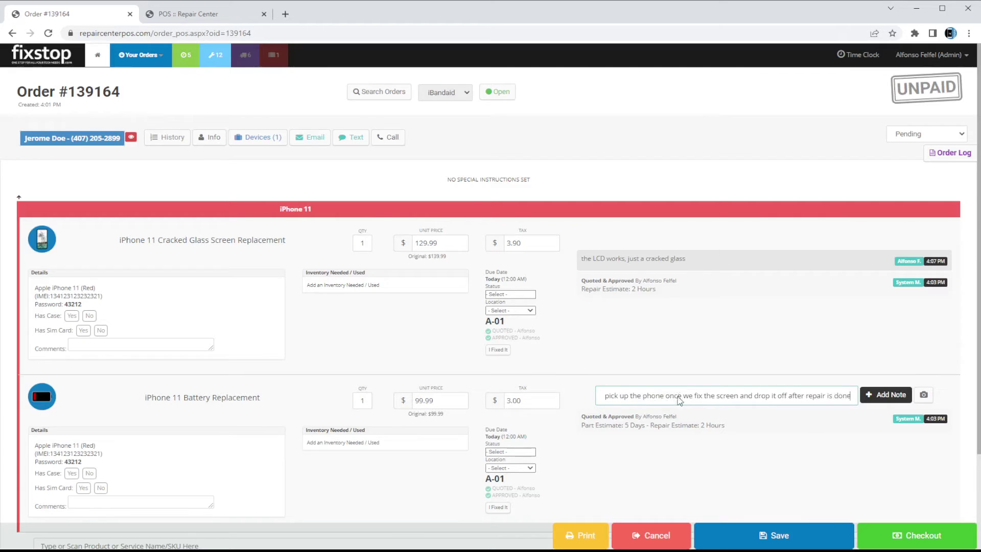
key(Return)
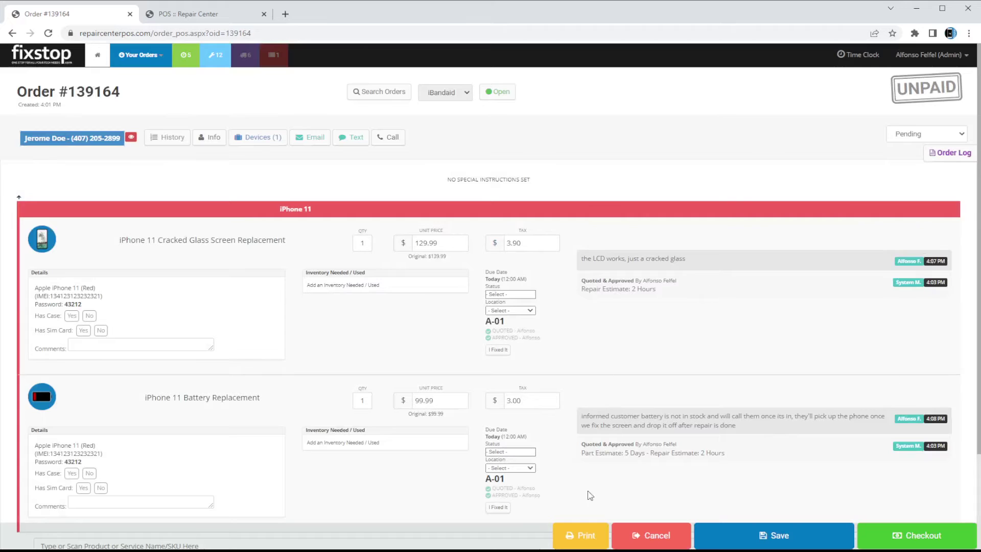
scroll(615, 457, down, 2)
scroll(826, 227, up, 2)
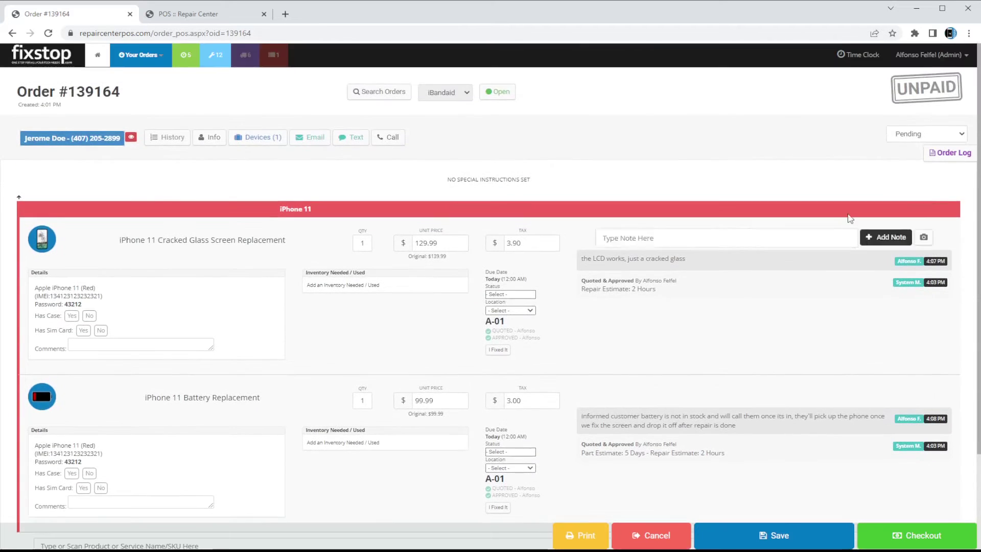
click(949, 153)
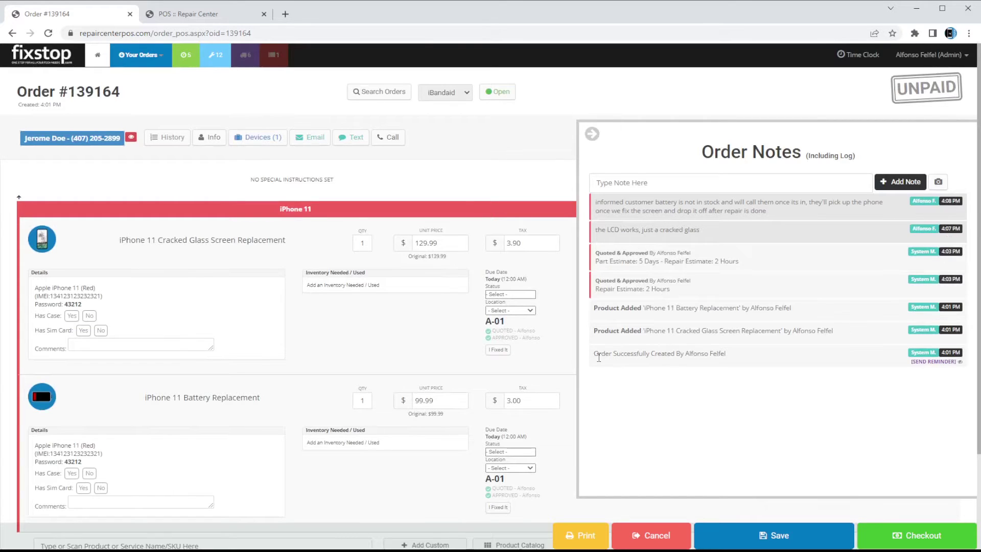
drag(599, 358, 735, 365)
drag(600, 330, 707, 332)
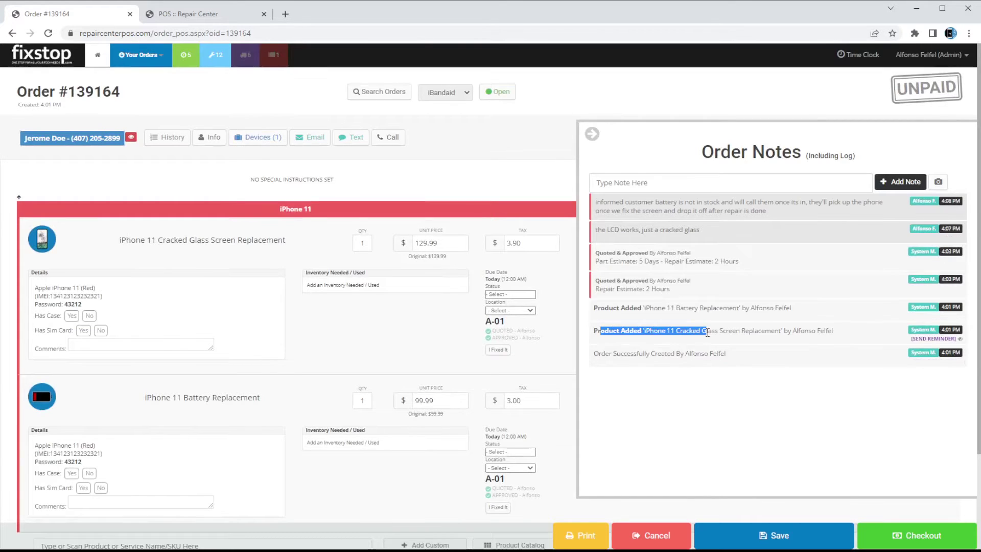
drag(607, 307, 658, 309)
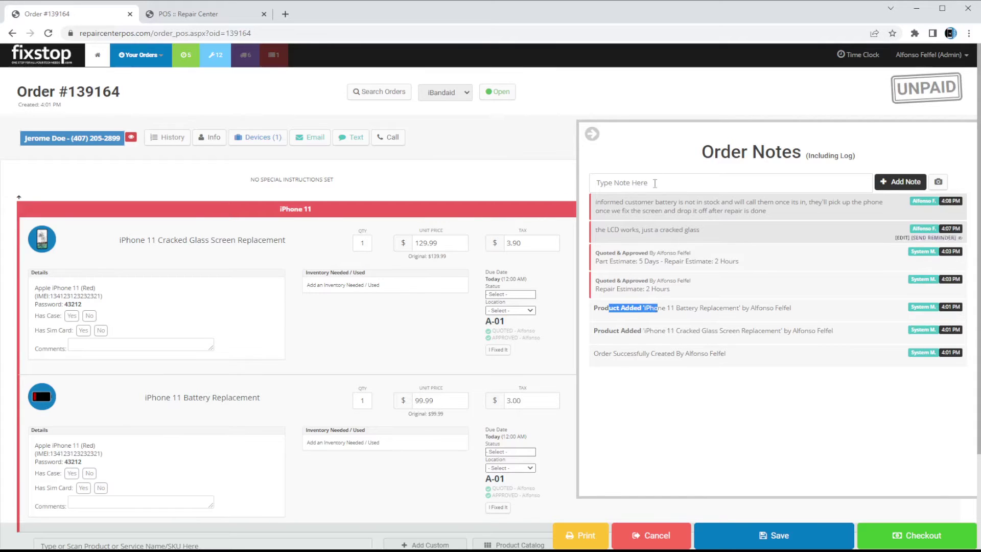
click(667, 92)
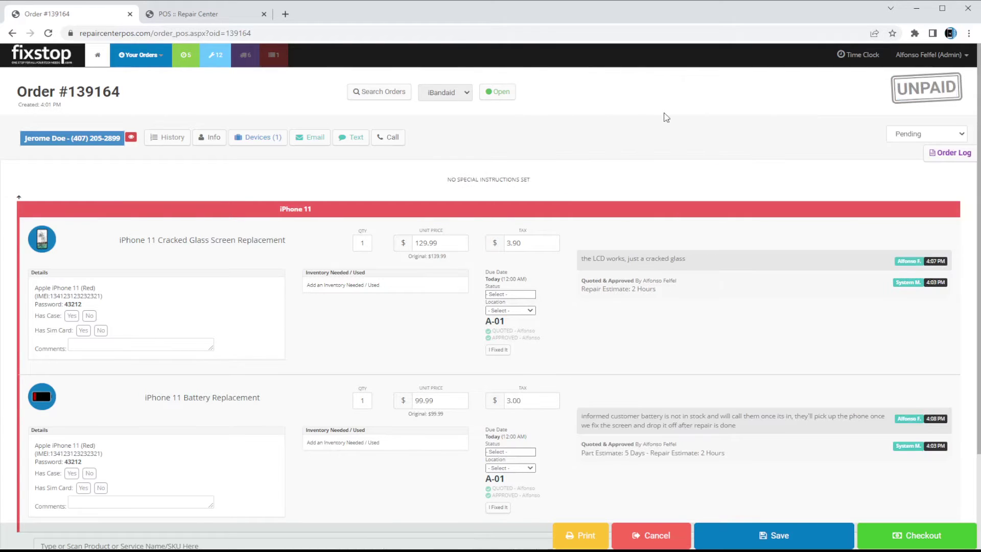
scroll(644, 240, down, 2)
scroll(630, 271, up, 1)
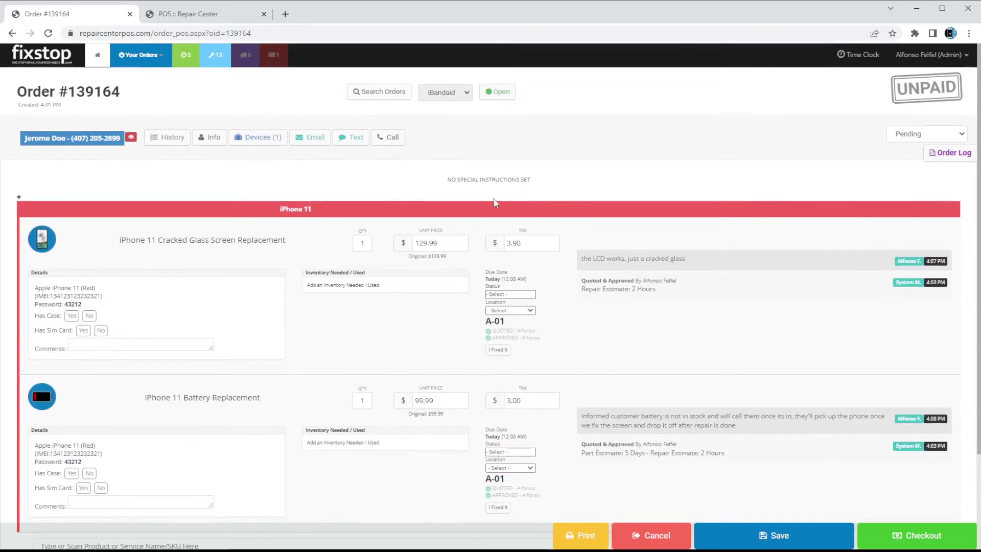
Add special instruction 'MAKE SURE CUSTOMER PAYS FOR THE SCREEN WHEN THEY PICKUP' and set screen location to Store
click(460, 187)
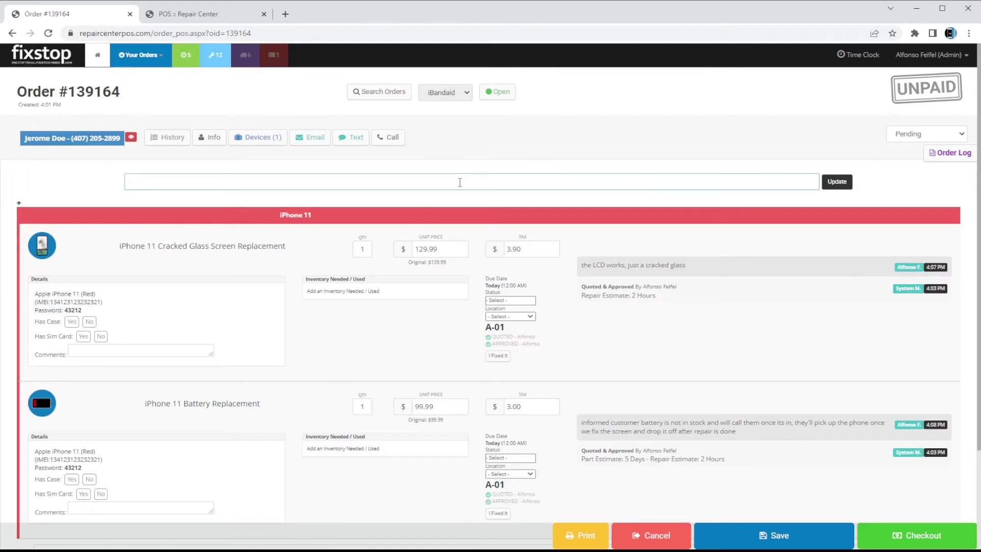
text(MAKE SURE CUSTOMER PAYS FOR THE SCREEN WHEN THEY PICKUP)
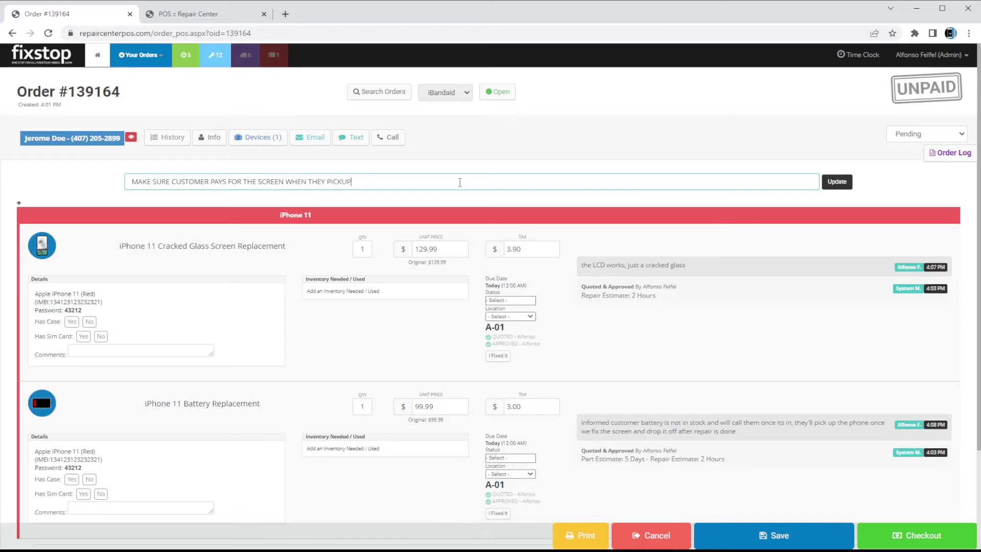
key(Return)
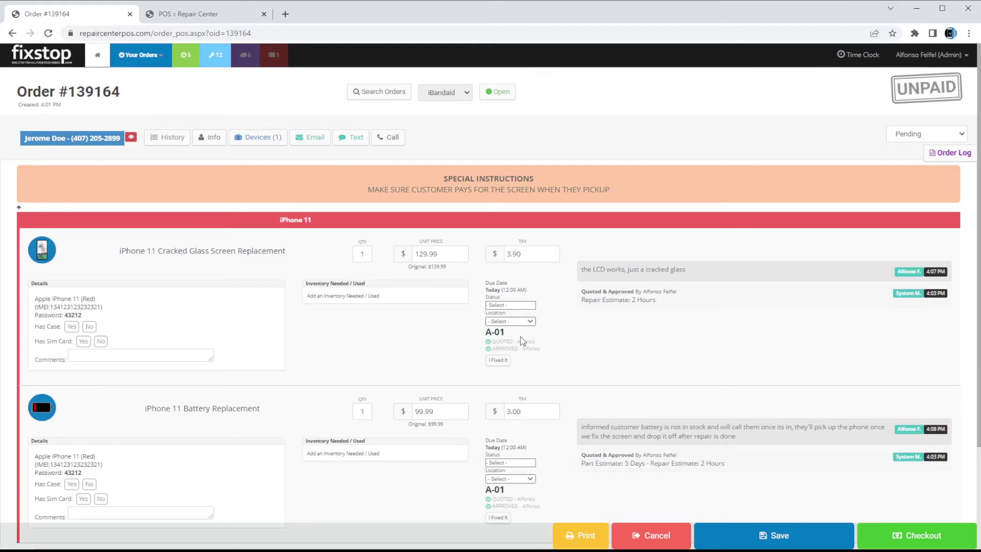
click(521, 341)
Set the battery repair's status to Needs Parts
scroll(524, 352, down, 2)
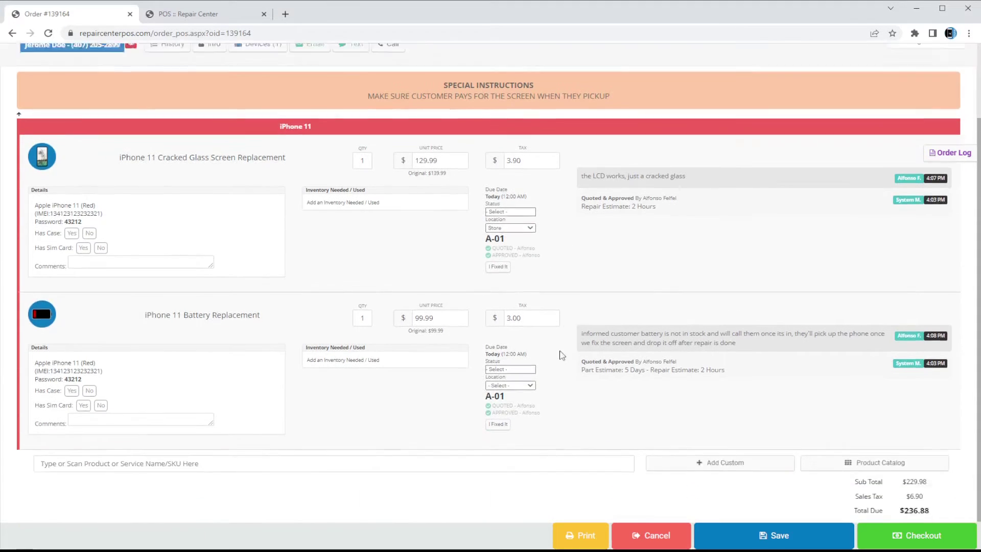
click(524, 354)
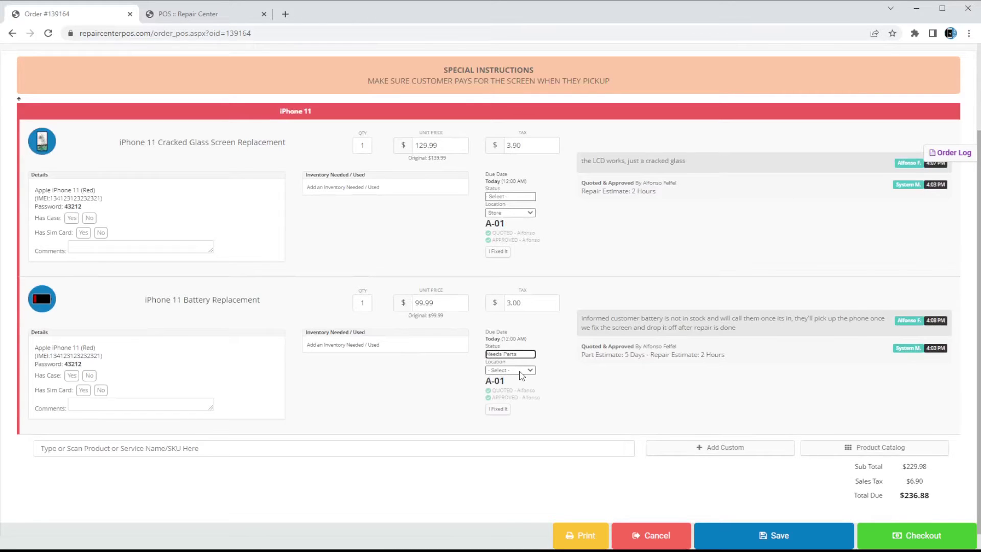
click(524, 381)
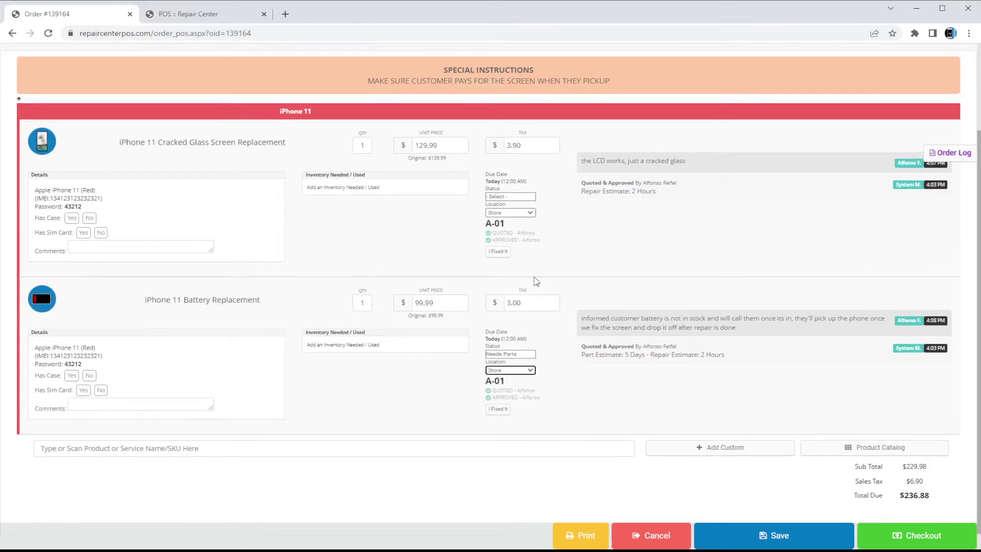
Set the screen repair's status to Repairing
scroll(533, 279, up, 1)
click(534, 254)
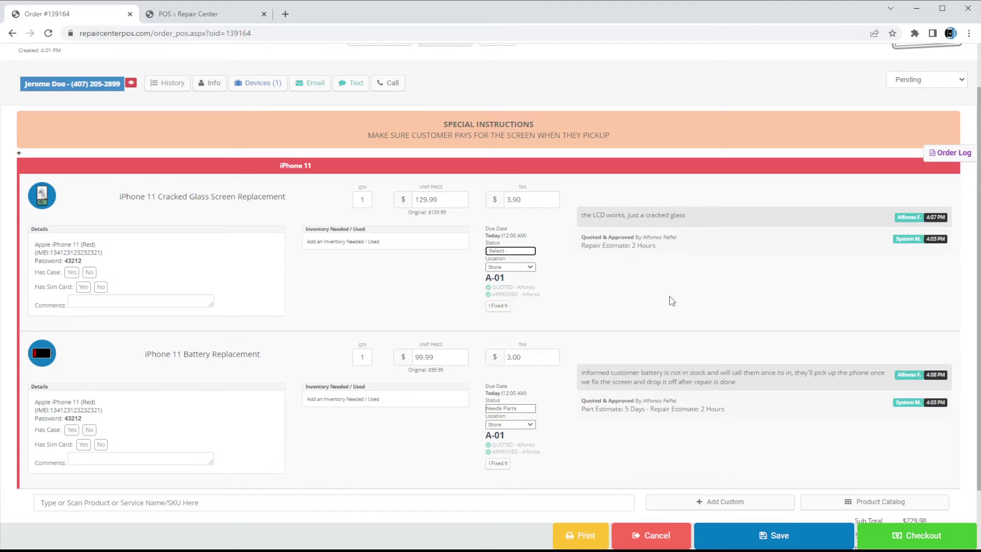
click(685, 289)
click(515, 250)
click(601, 282)
scroll(637, 351, up, 2)
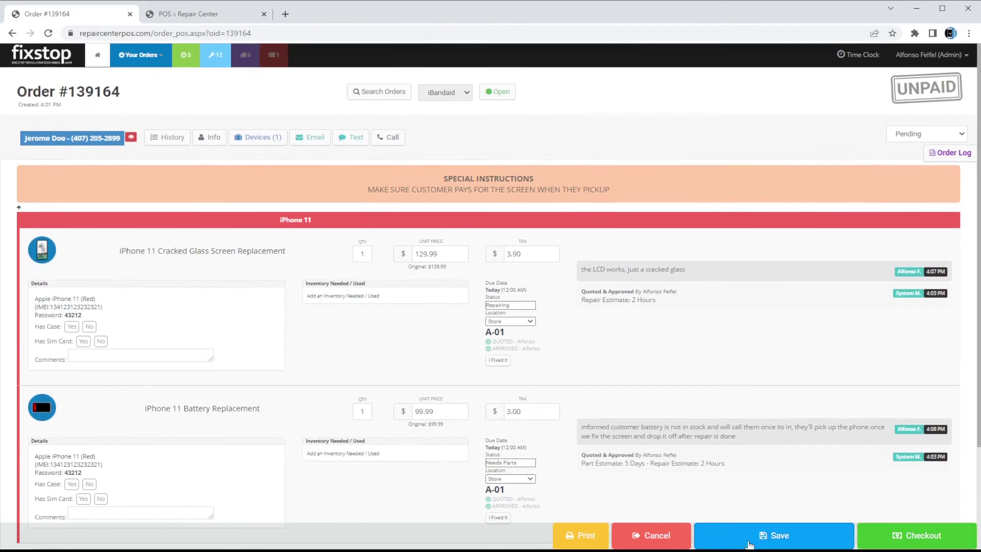
scroll(749, 545, down, 3)
scroll(768, 541, up, 3)
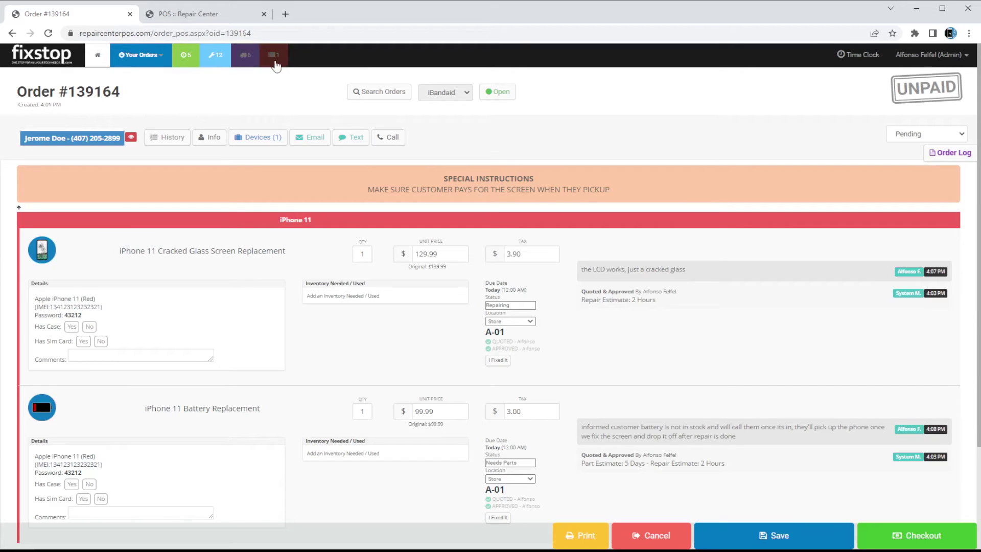
scroll(574, 373, down, 1)
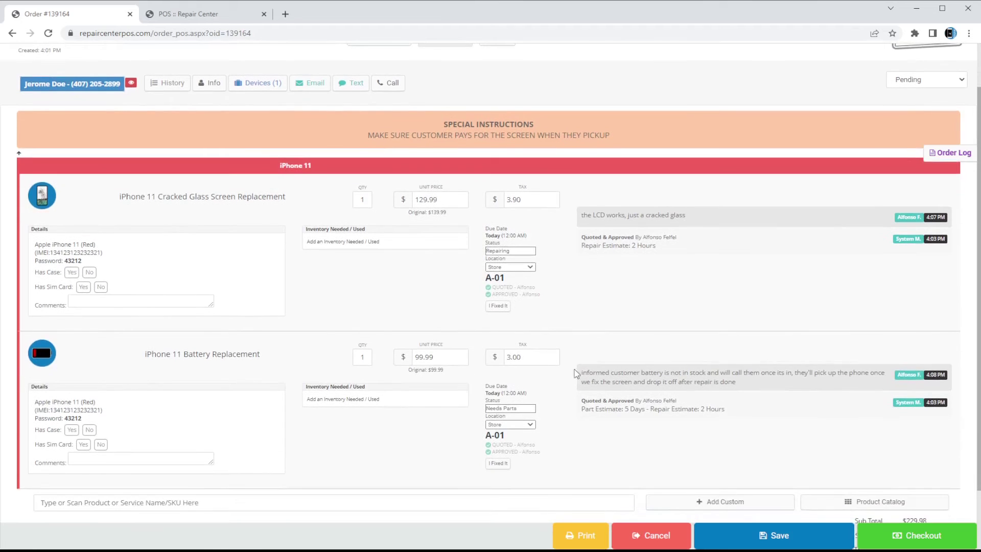
Save the statuses with reasons 'eta customer 2 hours' for the screen and 'need to order battery'
click(760, 534)
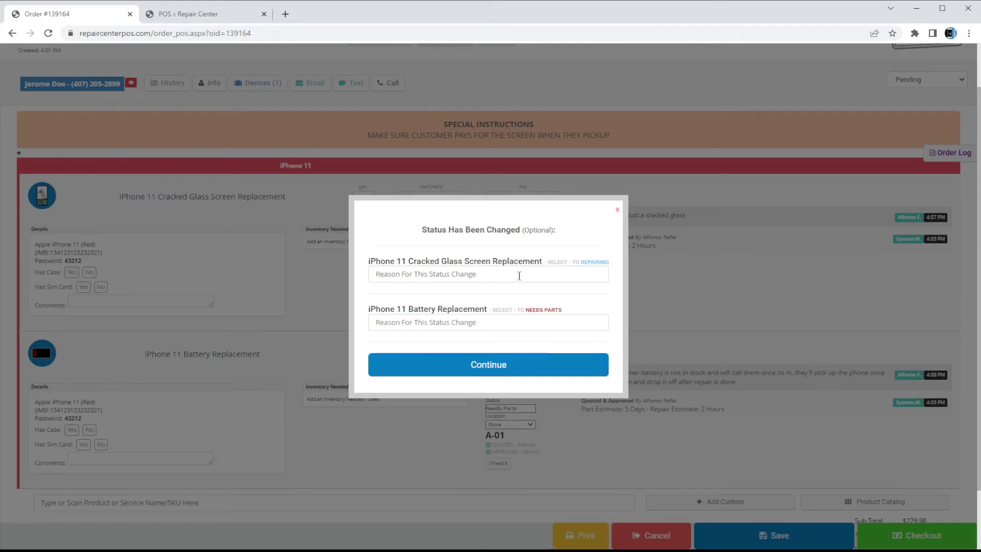
scroll(519, 276, up, 1)
click(514, 282)
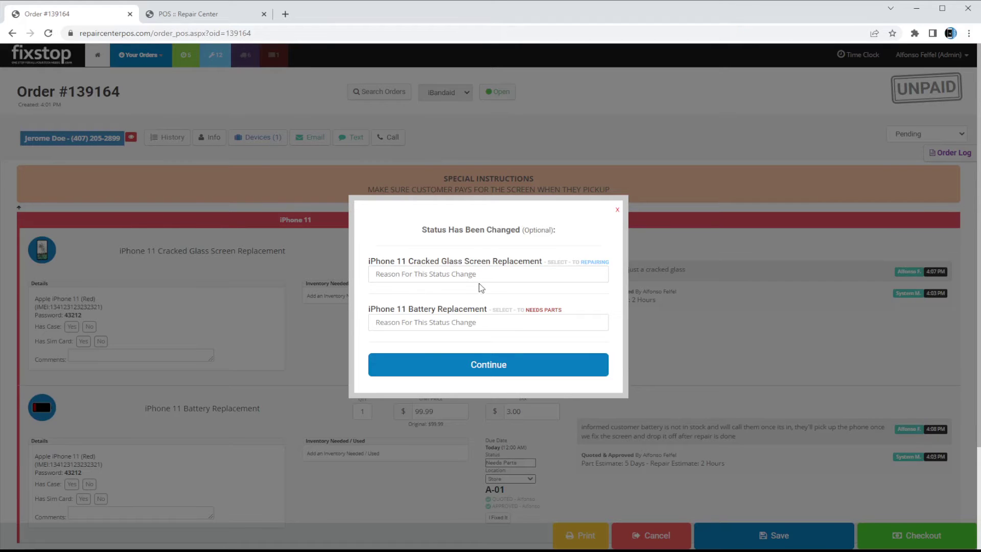
scroll(639, 302, down, 3)
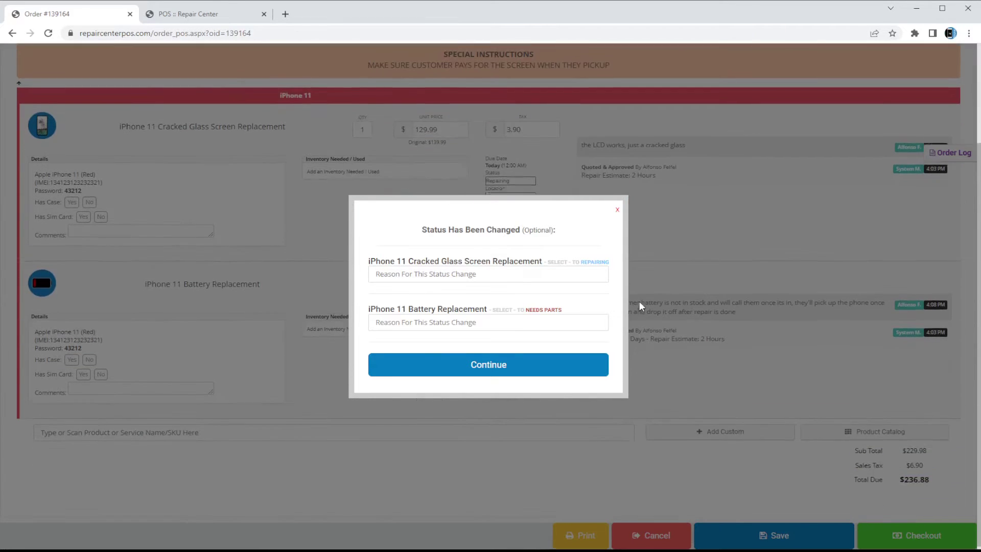
scroll(639, 306, up, 3)
click(582, 278)
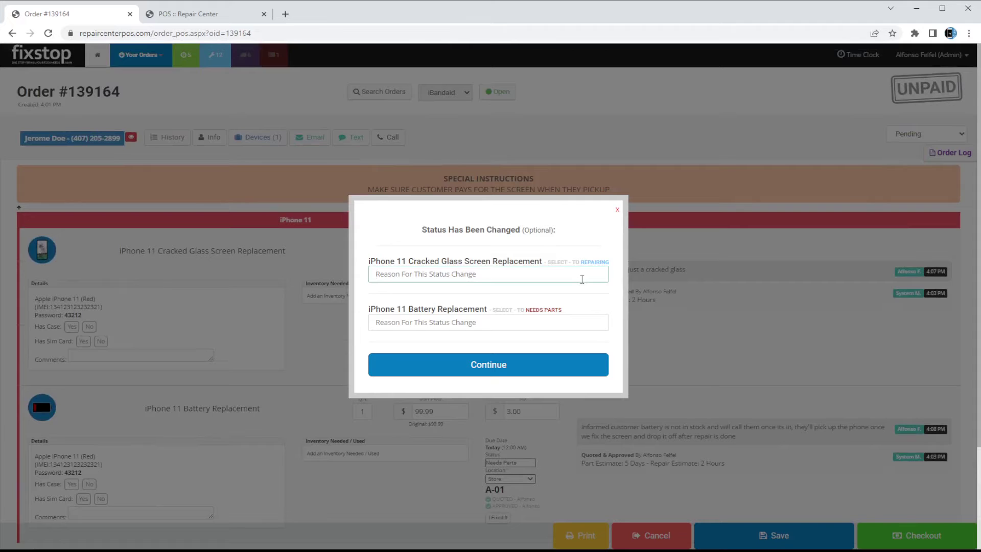
text(NONE)
key(ctrl+a)
text(eta customer 2 hours)
key(Tab)
text(need to order battery)
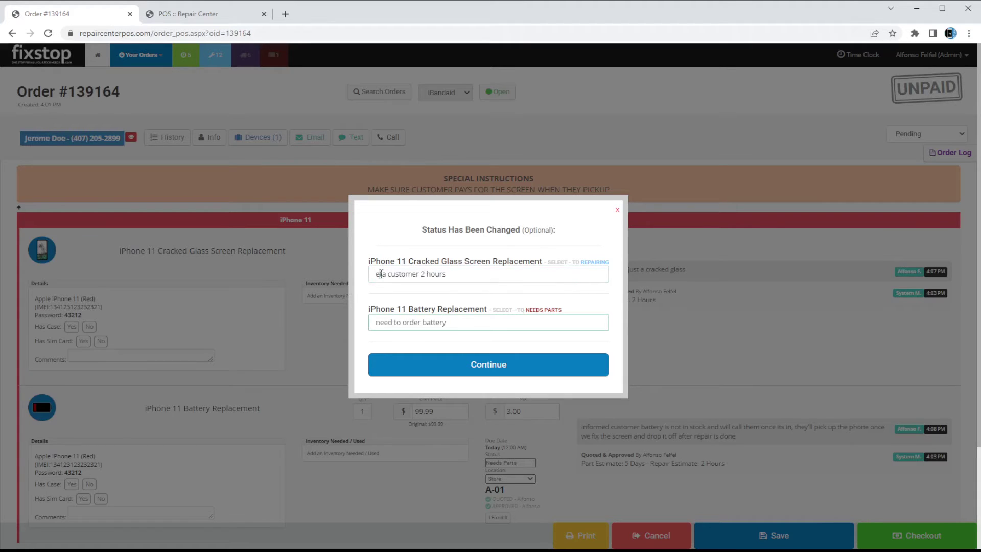
Confirm the status changes and check the two new status-change notes
drag(415, 261, 503, 261)
drag(422, 309, 437, 309)
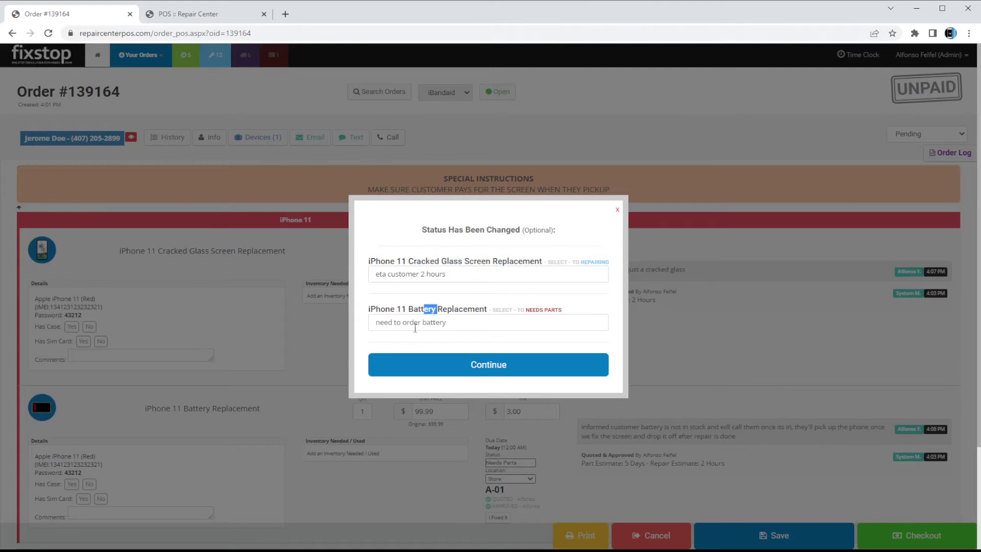
click(485, 374)
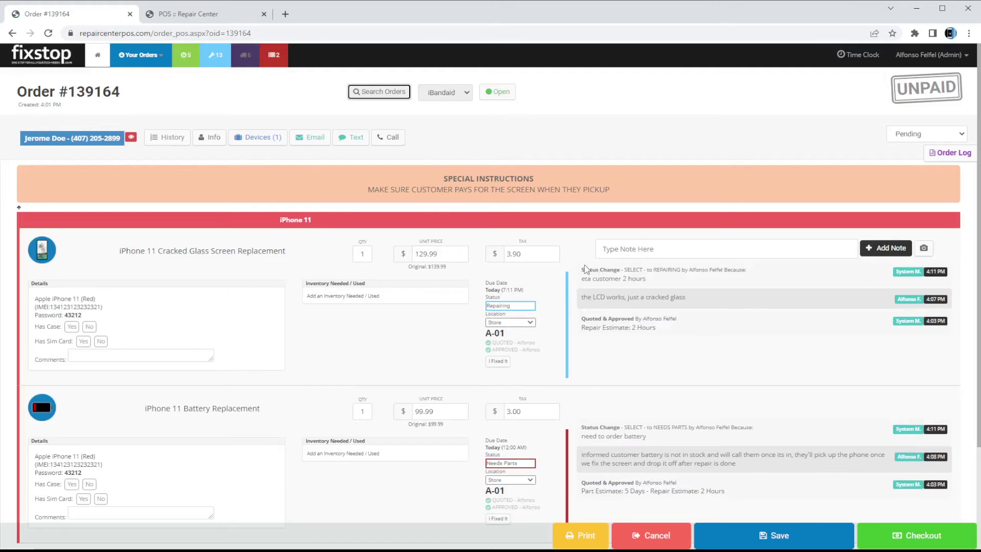
drag(583, 269, 637, 279)
drag(594, 420, 661, 437)
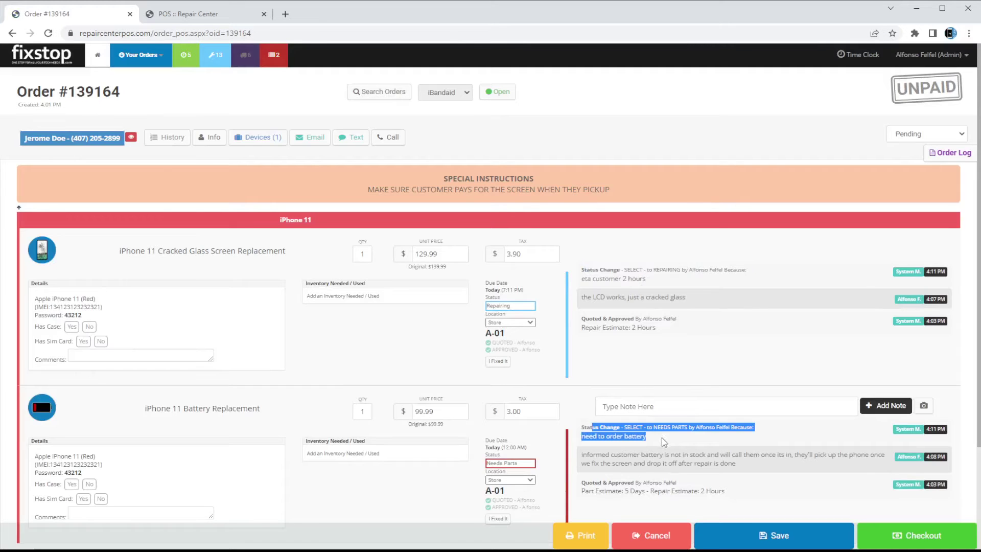
click(642, 294)
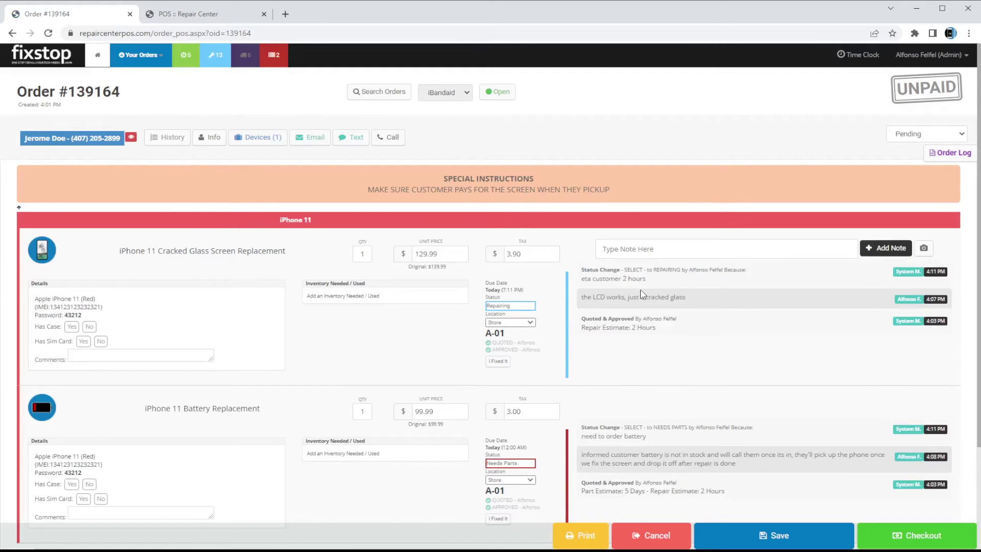
Open the iPhone 11 Battery order from the Needs Parts list
click(276, 58)
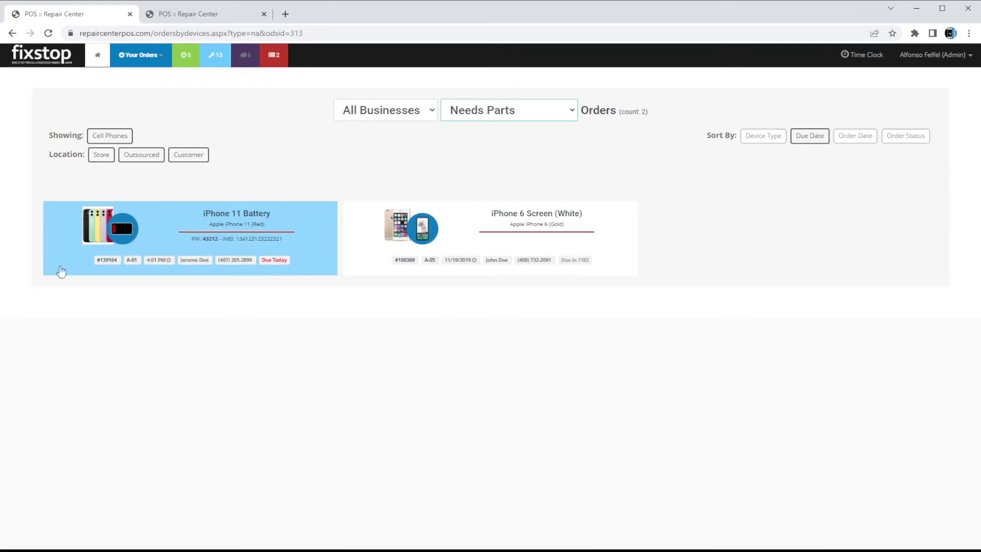
click(192, 240)
scroll(262, 300, down, 1)
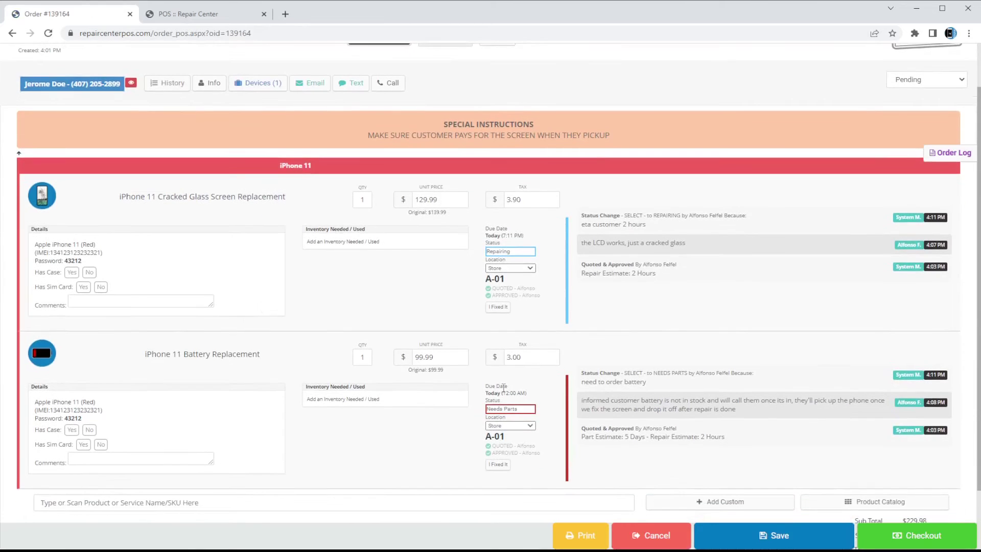
scroll(276, 153, up, 1)
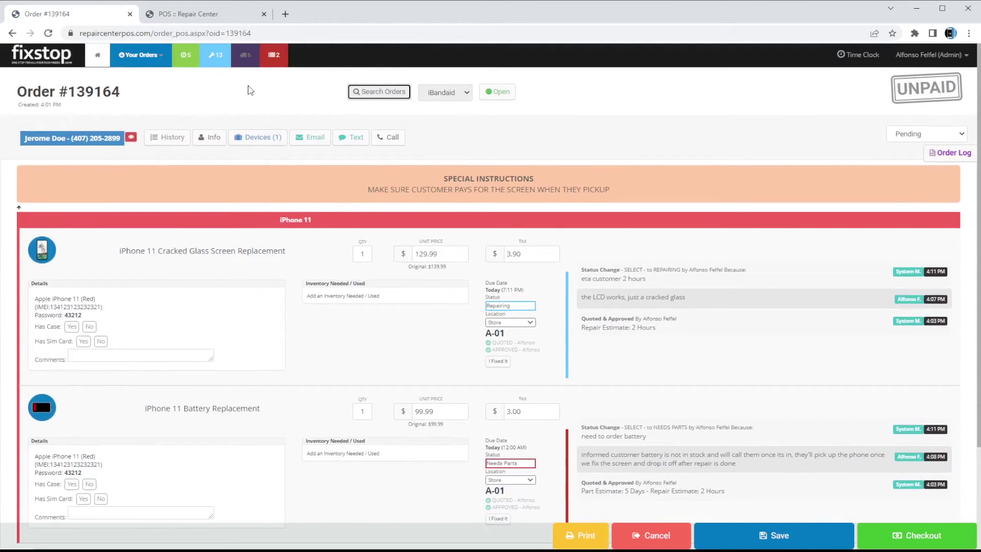
Open the iPhone 11 Screen repair order from the Repairing list
click(217, 62)
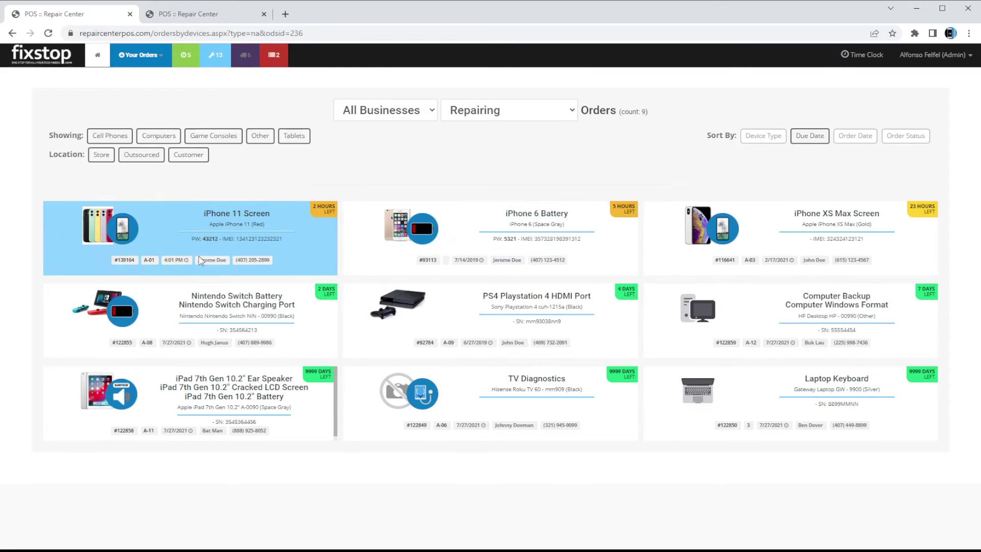
click(275, 229)
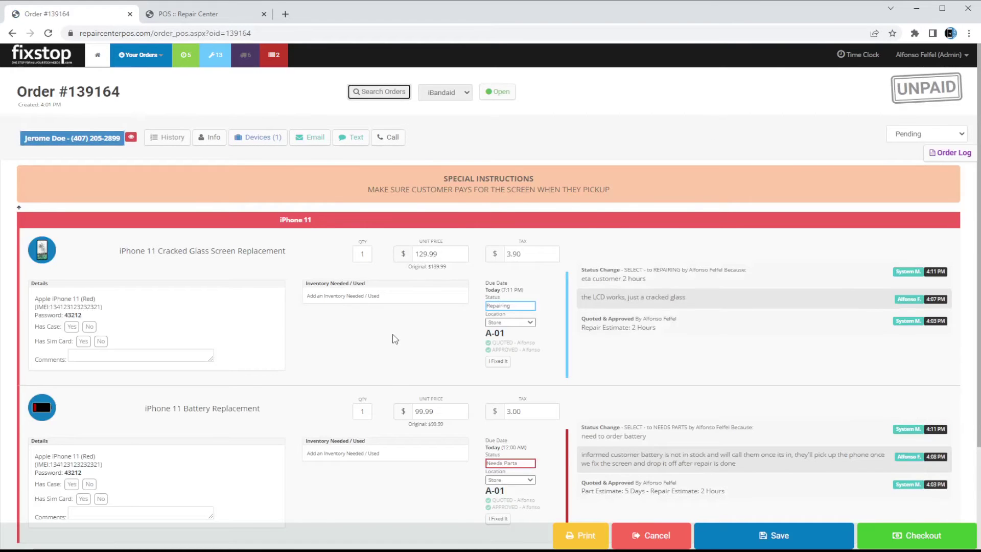
scroll(517, 266, down, 3)
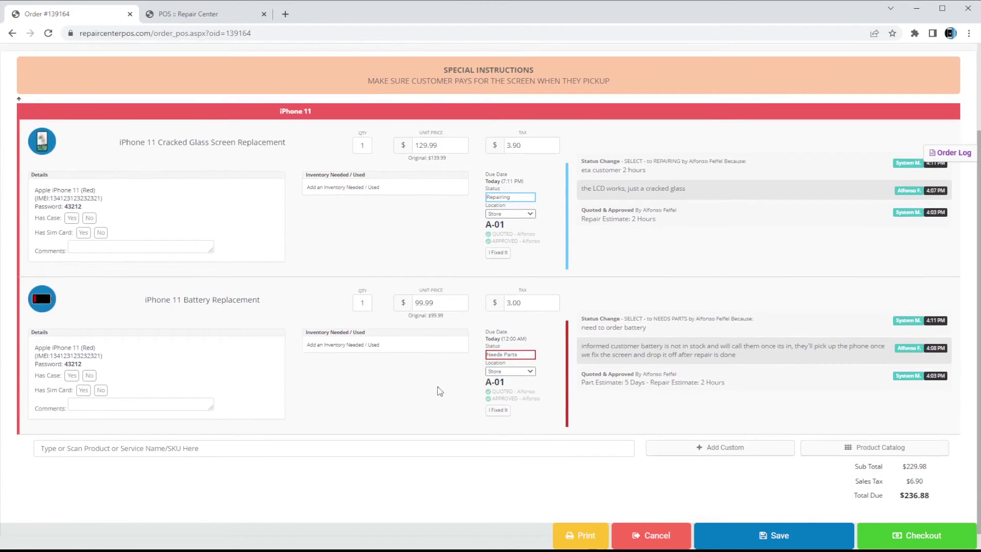
scroll(502, 360, up, 3)
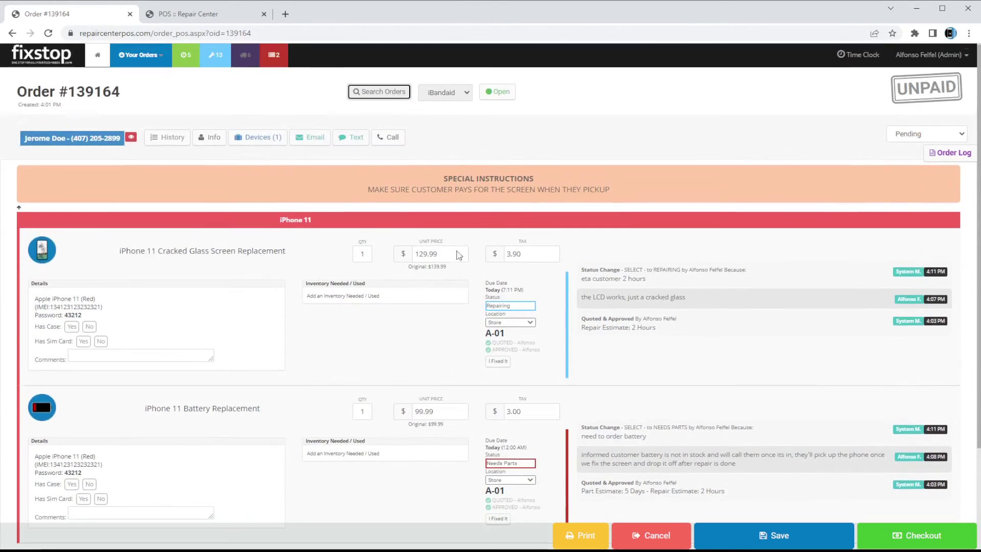
Go back to the iPhone 11 Battery order through the Needs Parts list
click(283, 56)
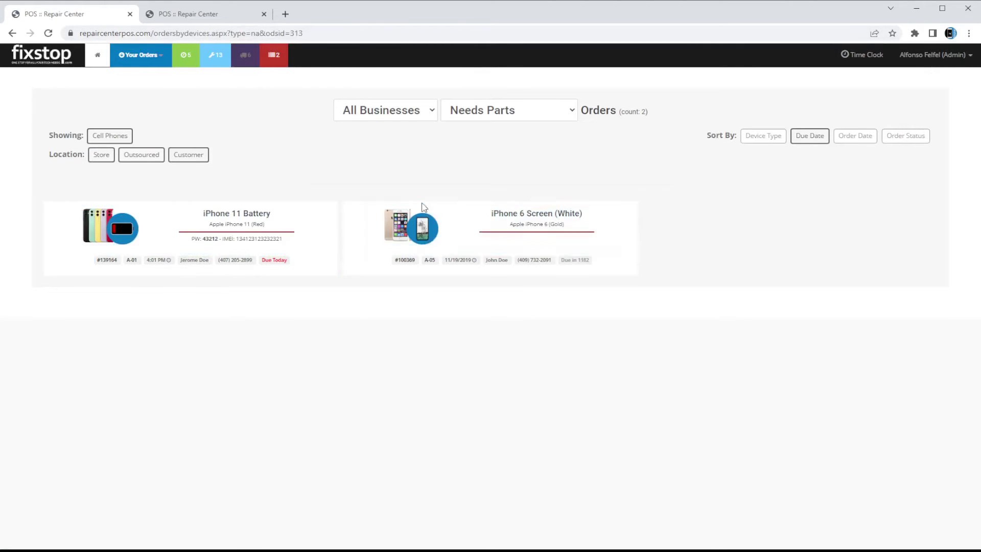
click(235, 241)
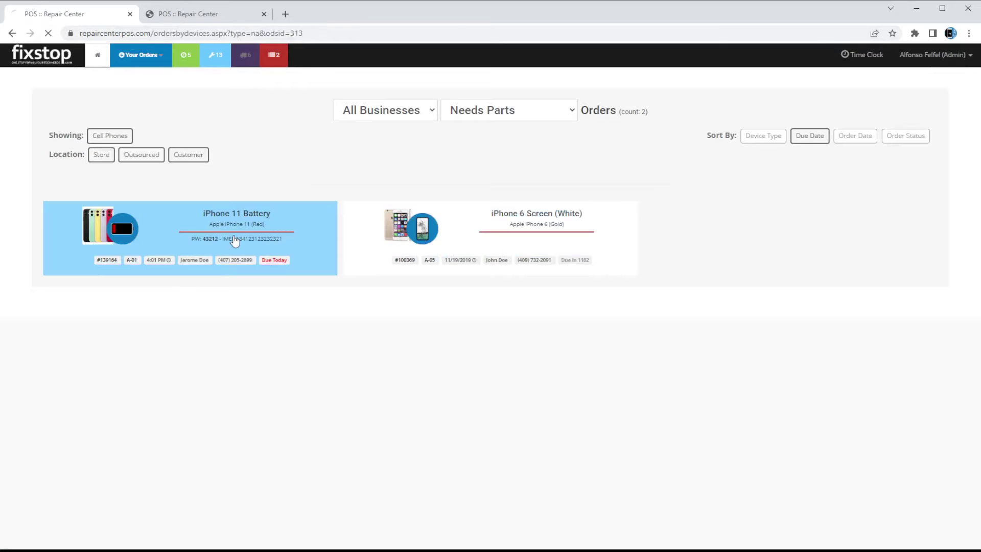
scroll(475, 326, down, 2)
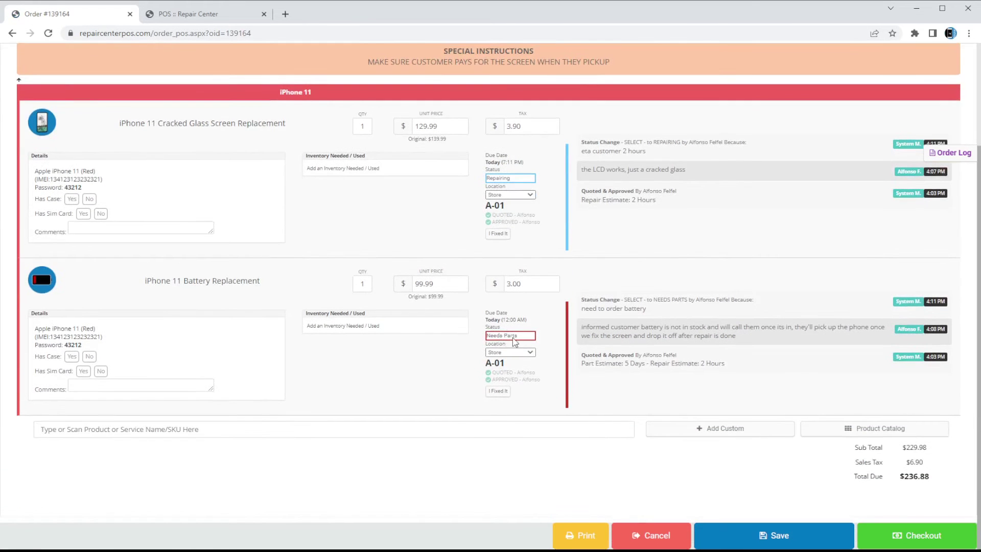
Change the battery repair to Waiting on Parts with reason 'I ordered the battery' and save
click(521, 336)
click(532, 419)
scroll(613, 409, up, 1)
click(776, 536)
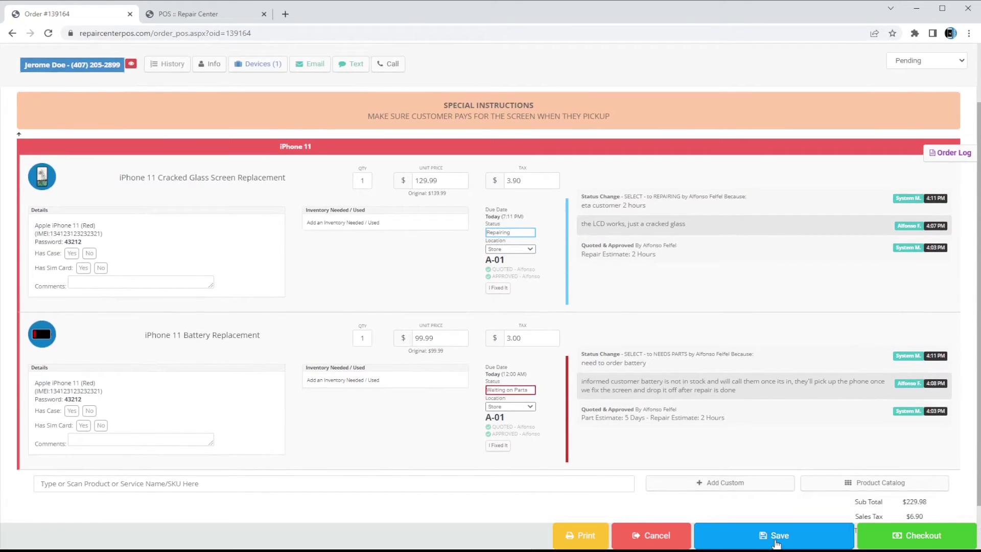
text(I)
text( ordered the battery)
key(Return)
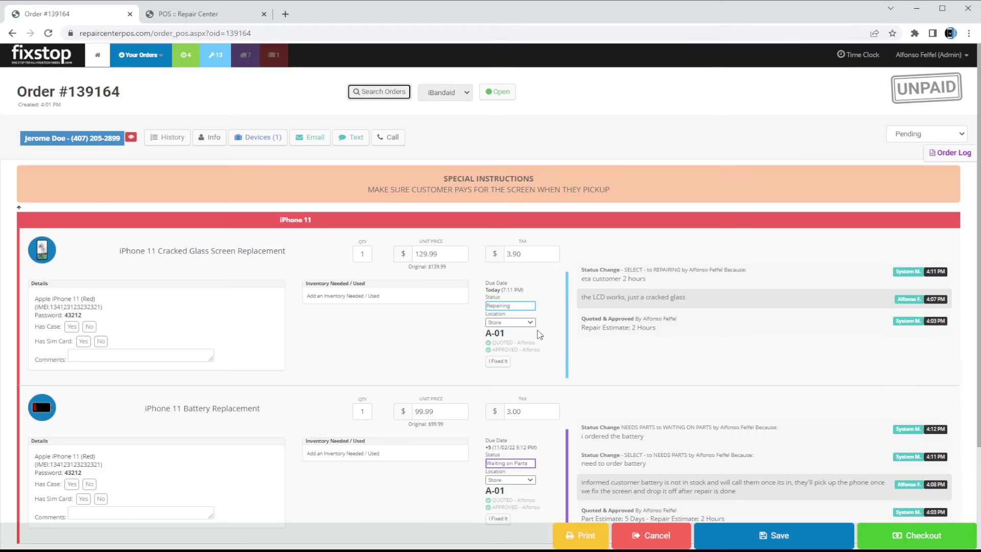
Reopen the iPhone 11 Battery order from the Waiting on Parts list
click(248, 62)
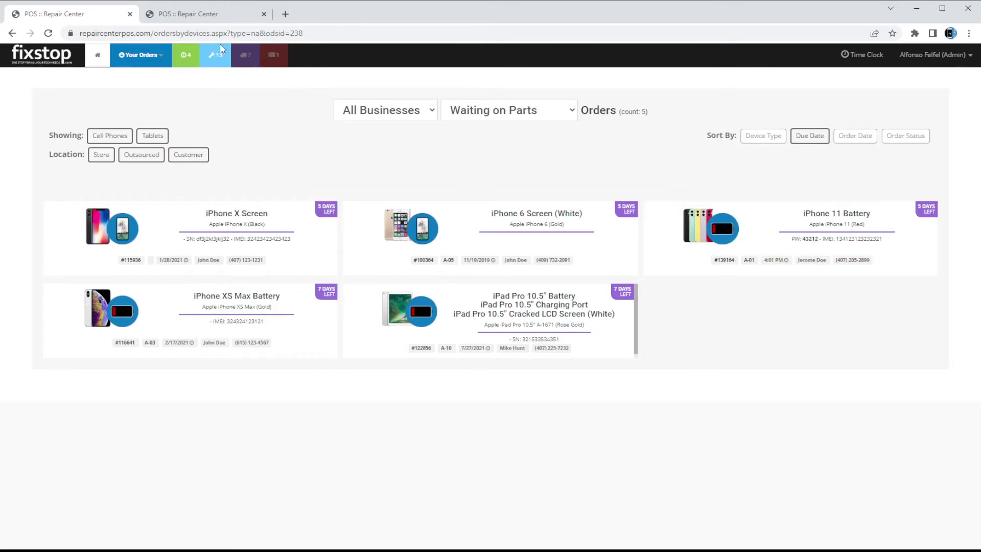
click(797, 209)
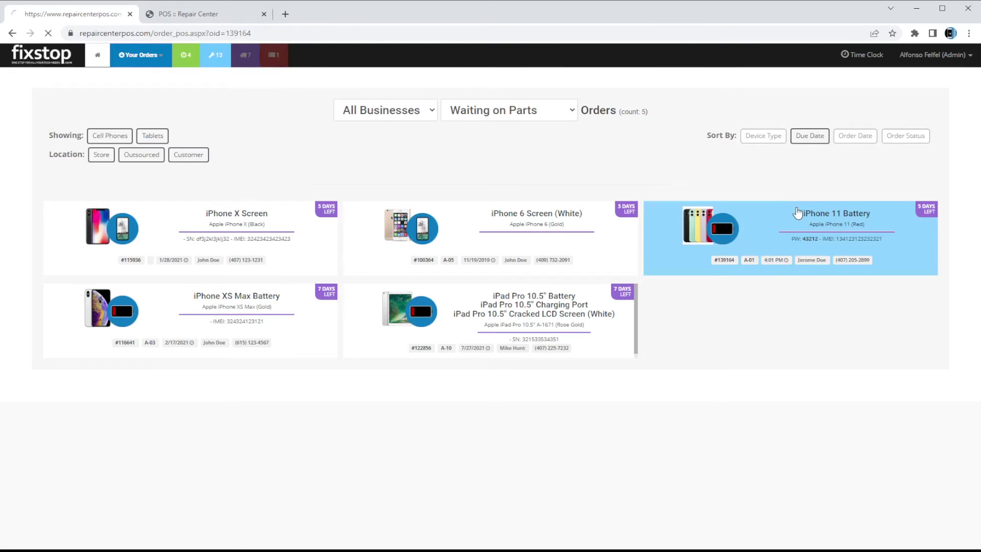
scroll(511, 366, down, 3)
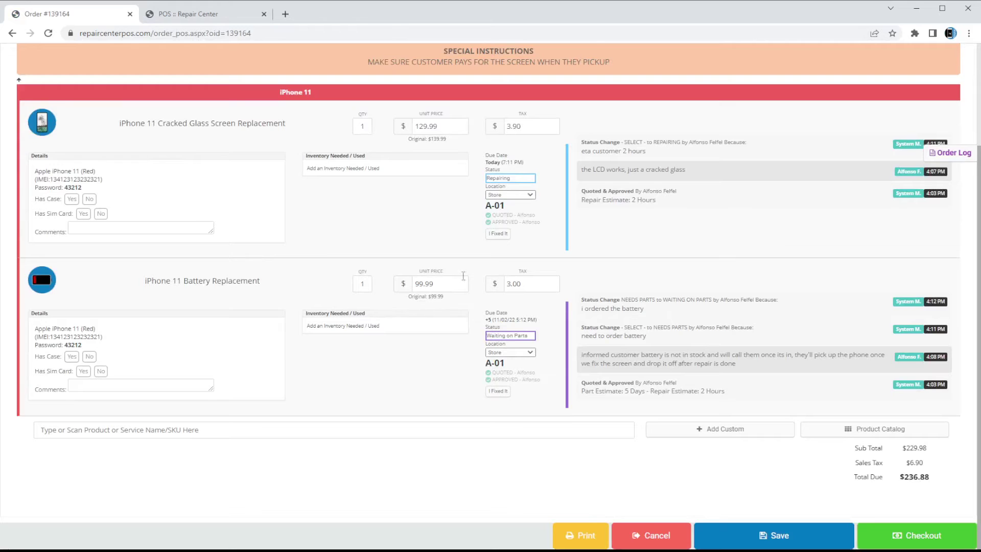
scroll(465, 264, up, 3)
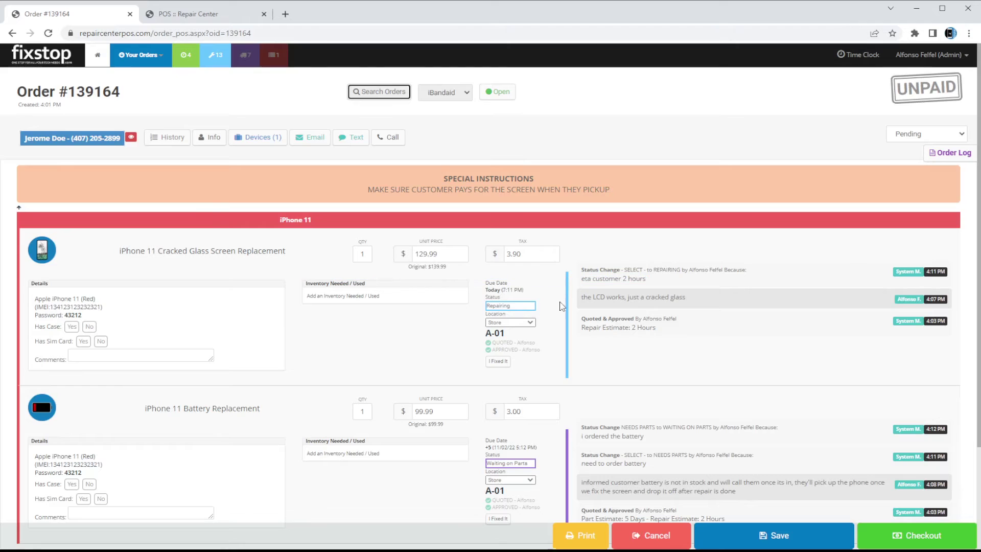
Mark the screen repair fixed in 20 minutes with Face/Touch ID, touch screen, cleaned and charged checked
click(497, 363)
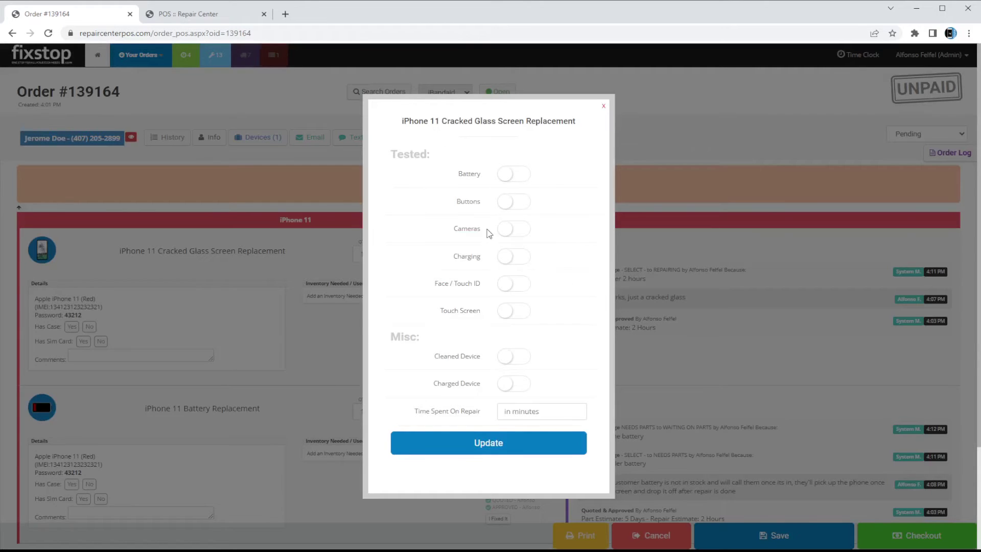
click(512, 175)
click(517, 203)
click(521, 204)
click(521, 177)
click(508, 283)
click(510, 310)
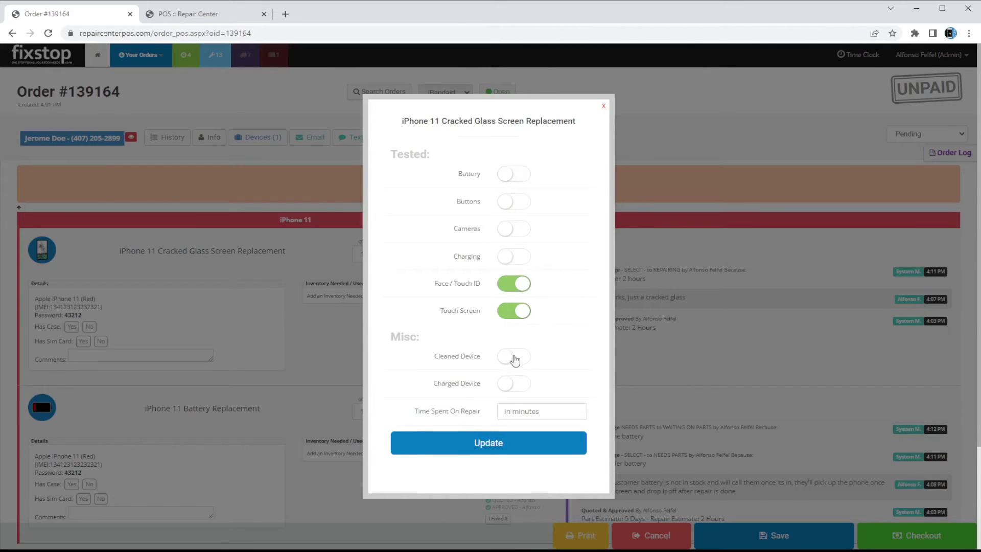
click(523, 386)
click(515, 356)
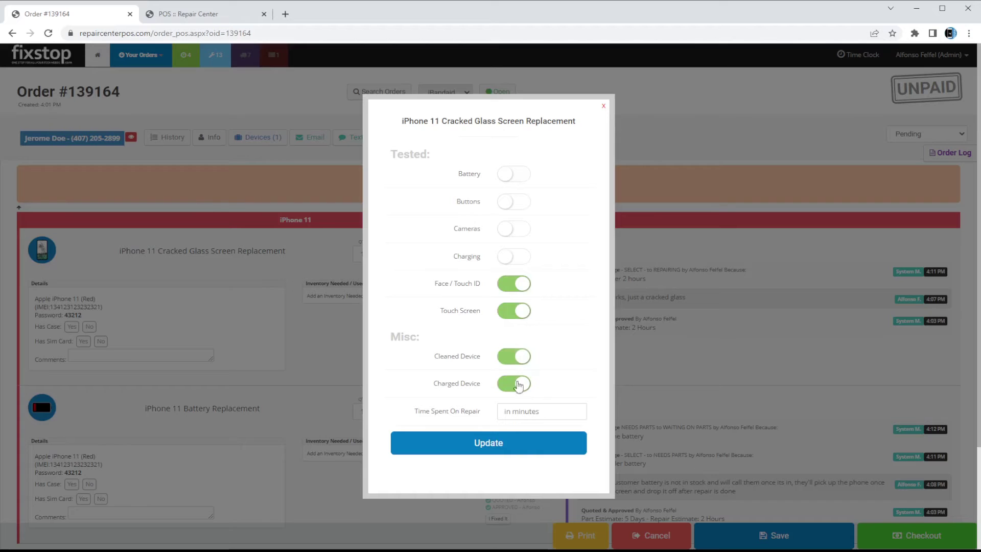
click(513, 417)
text(20)
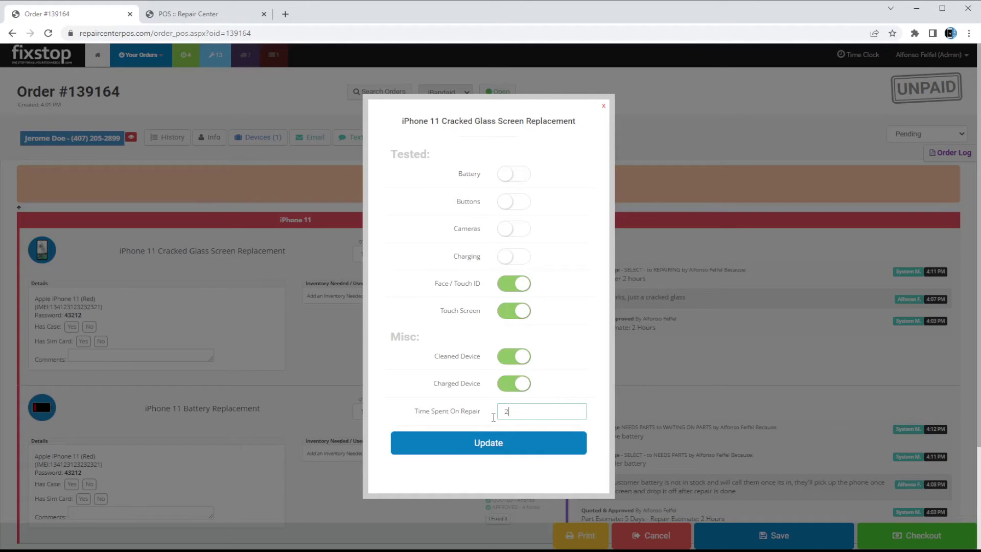
click(491, 442)
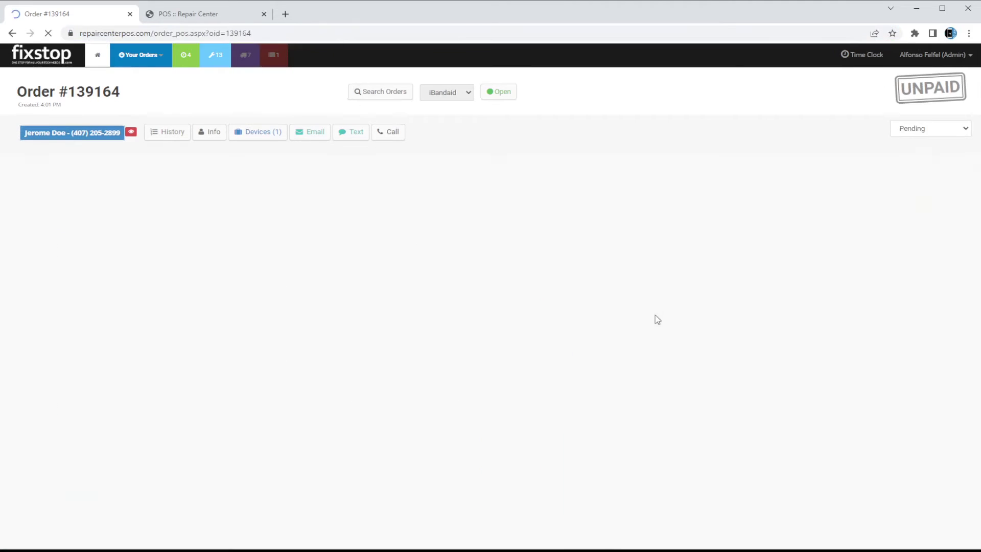
Review the repair log, highlighting the item name, 20-minute time, tested items and Cleaned
drag(586, 268, 702, 269)
click(769, 266)
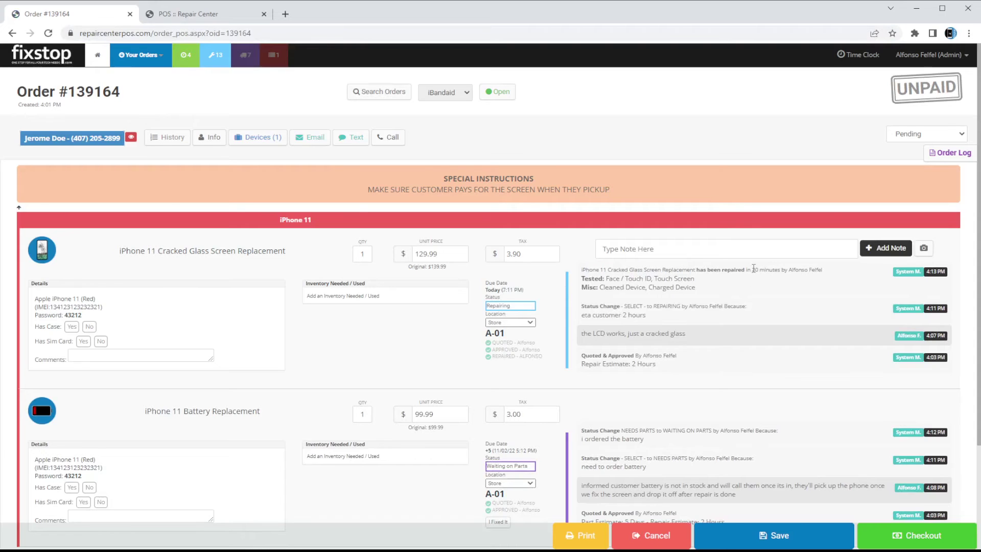
mouse_move(826, 269)
mouse_down()
mouse_move(751, 269)
mouse_move(818, 270)
mouse_up()
click(808, 269)
mouse_move(604, 279)
mouse_down()
mouse_move(733, 288)
mouse_move(600, 287)
mouse_up()
click(705, 296)
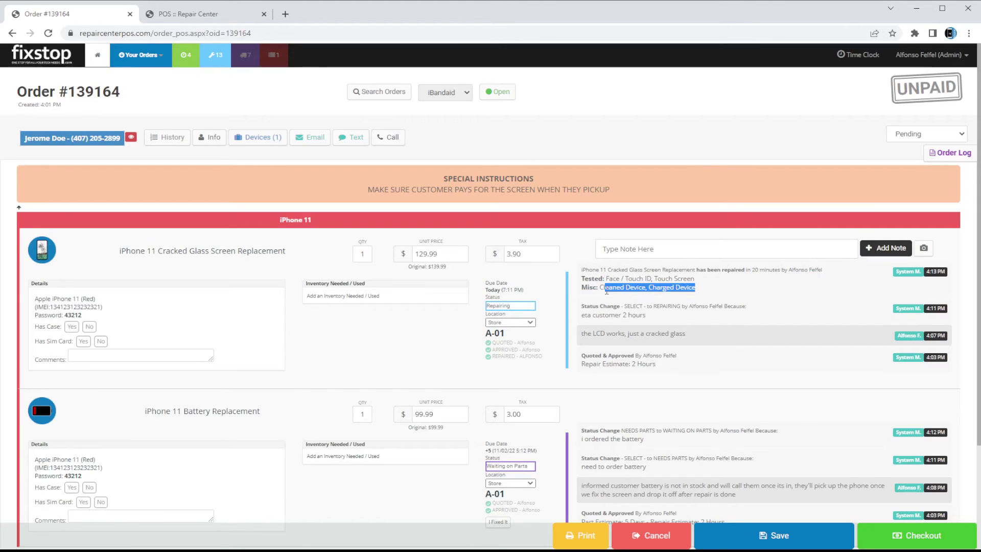
double_click(606, 288)
click(679, 287)
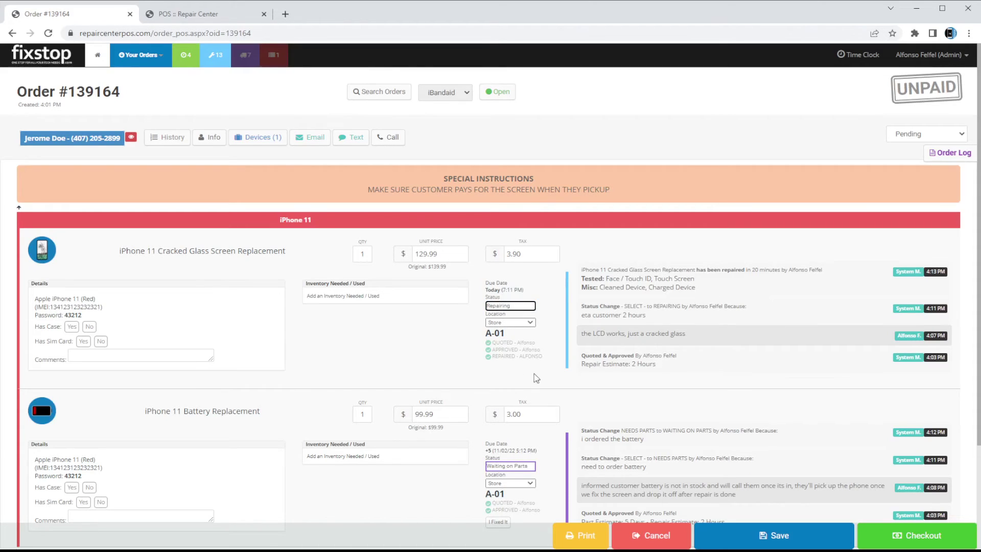
Save the screen repair's Needs To Be Called status with the reason 'ready for pickup'
click(773, 535)
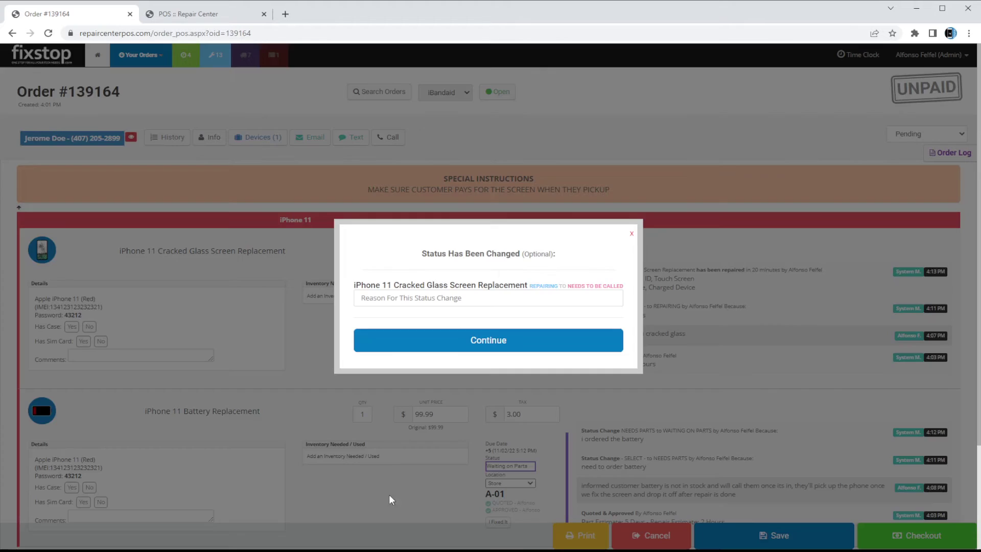
click(542, 294)
text(ready for pickup)
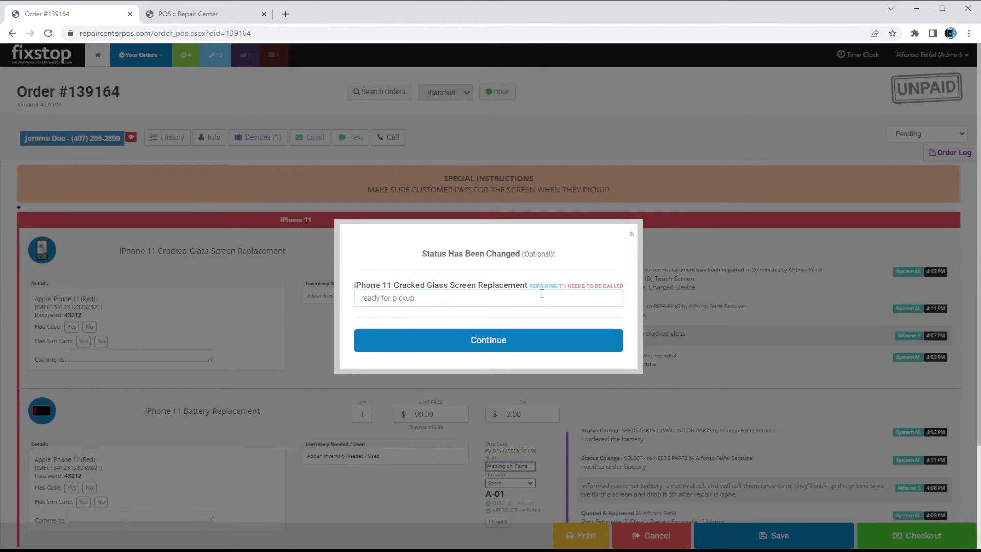
key(Return)
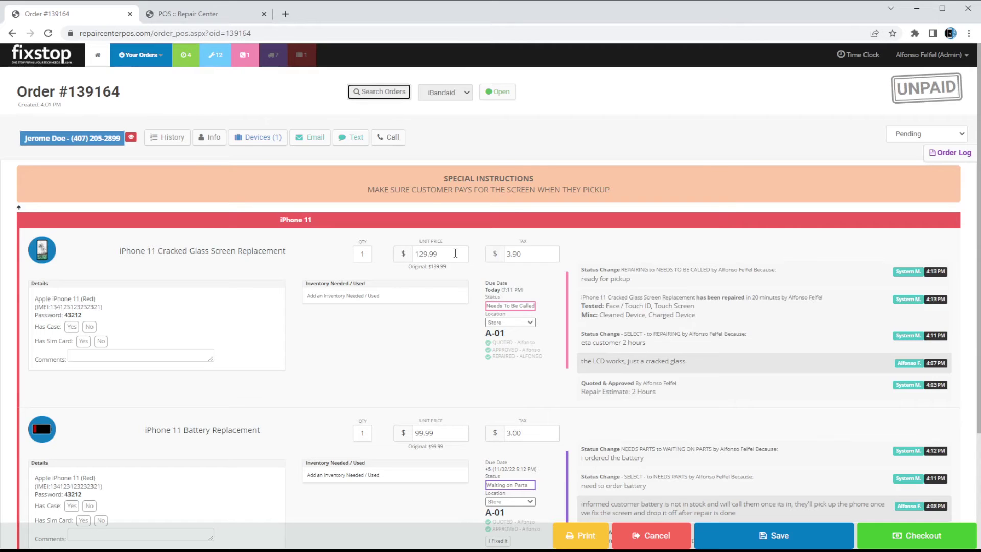
mouse_move(671, 297)
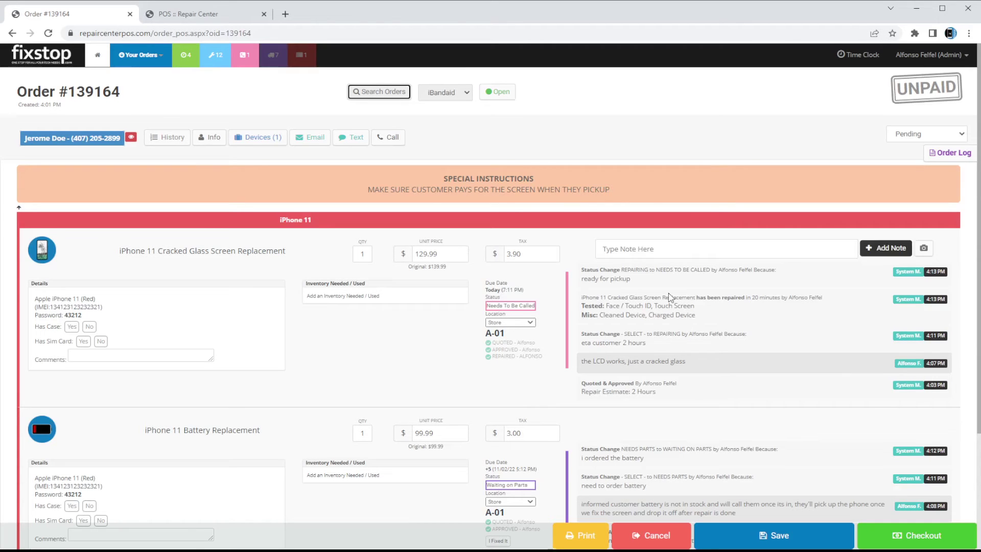
Send the customer a custom 'Your phone is ready for pickup!' e-mail
click(315, 141)
click(352, 137)
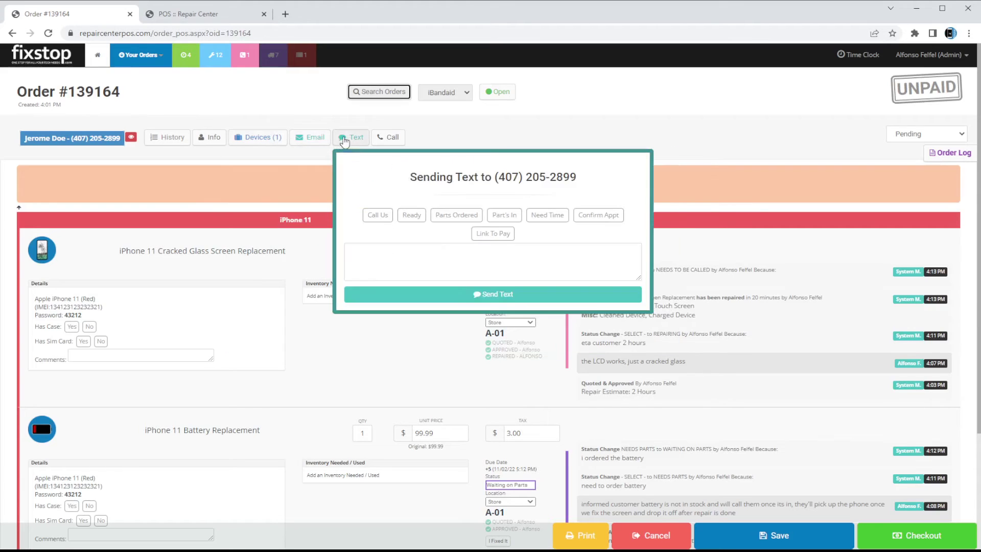
click(452, 140)
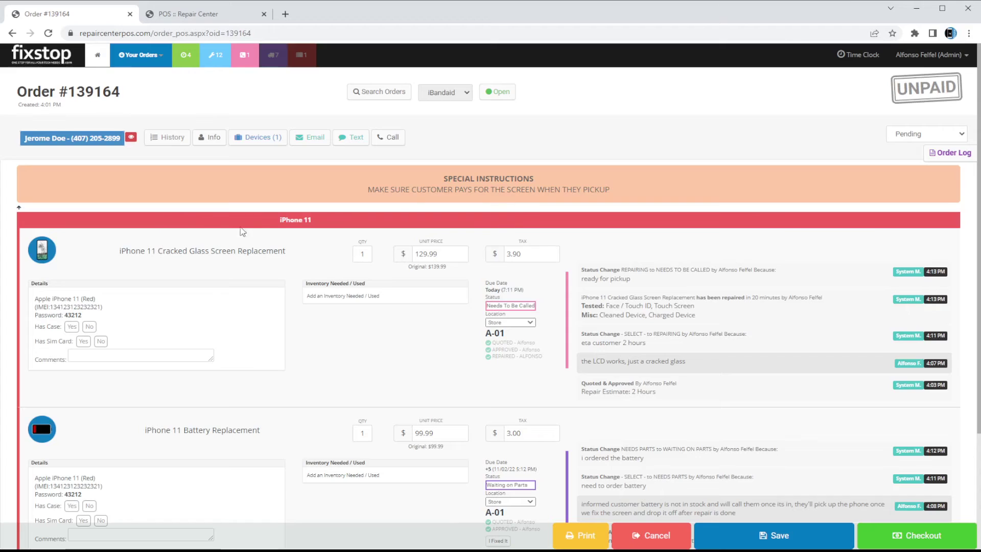
click(312, 138)
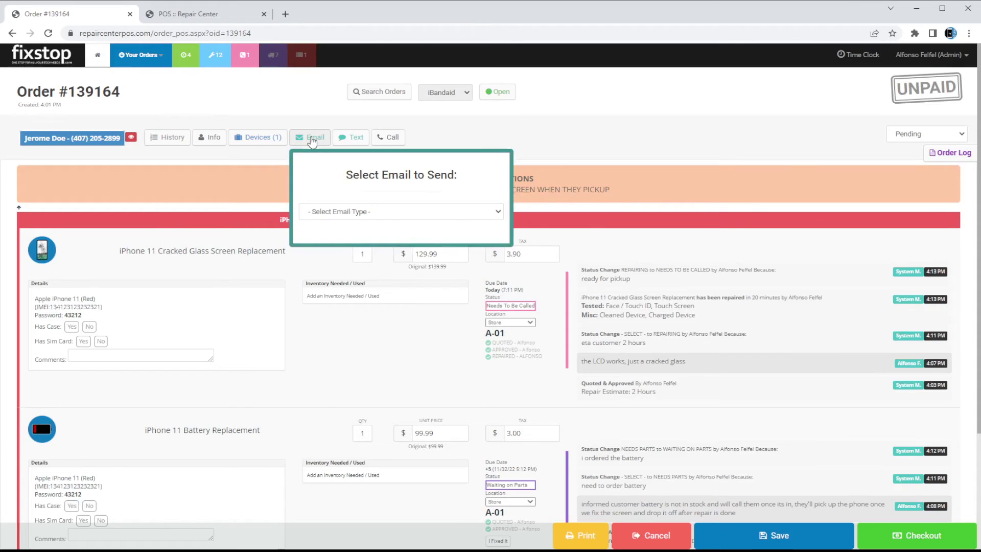
click(356, 214)
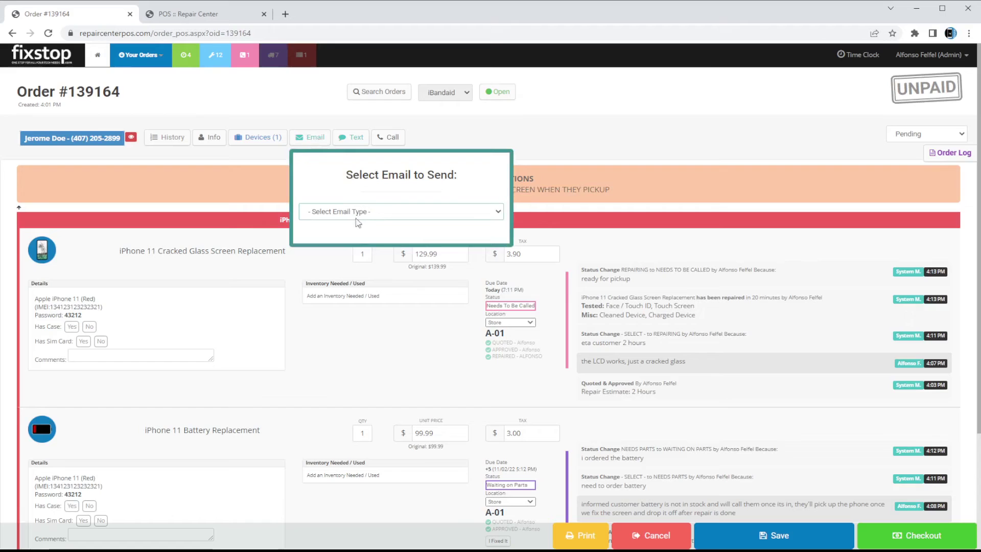
click(353, 272)
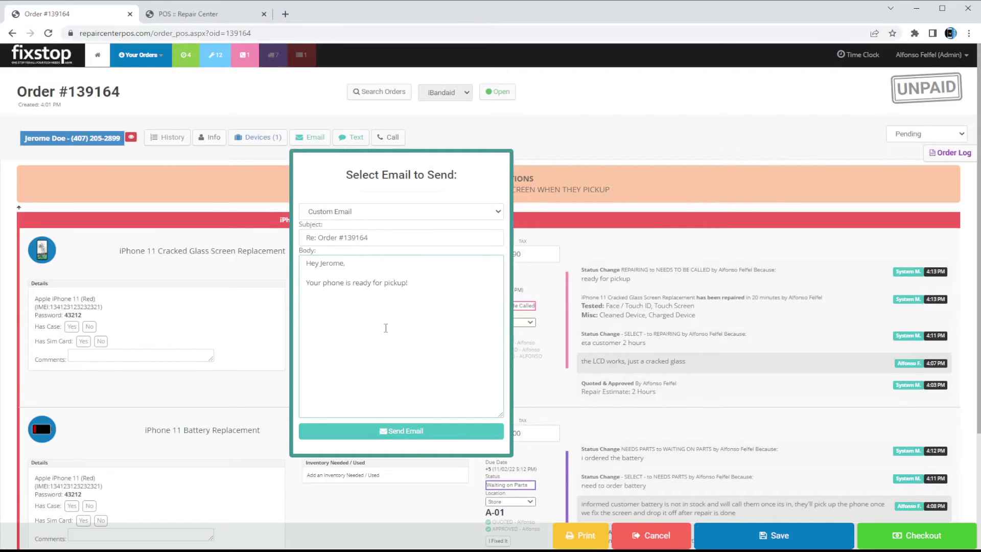
click(367, 431)
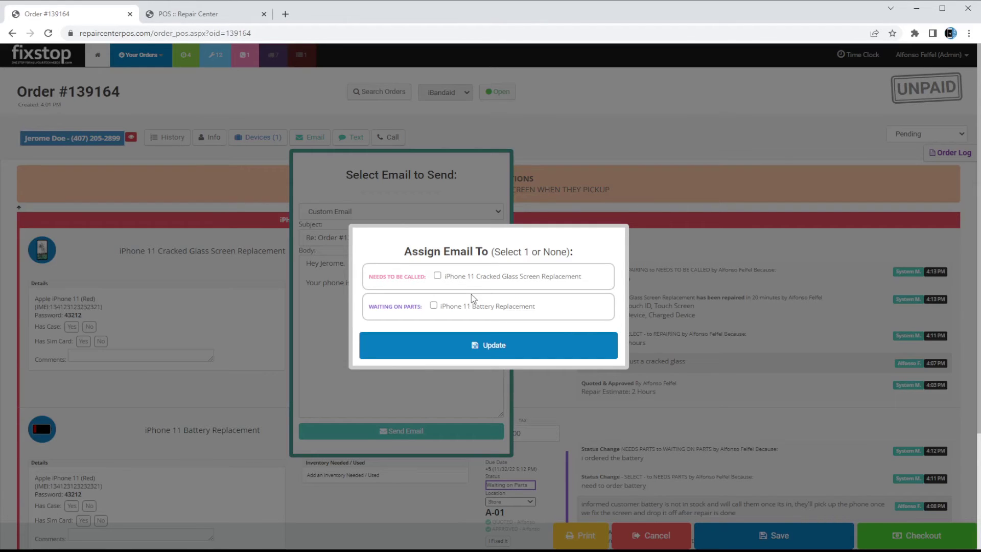
Link the e-mail to the screen repair and close the order notes panel
scroll(401, 274, down, 1)
scroll(409, 276, up, 1)
click(472, 278)
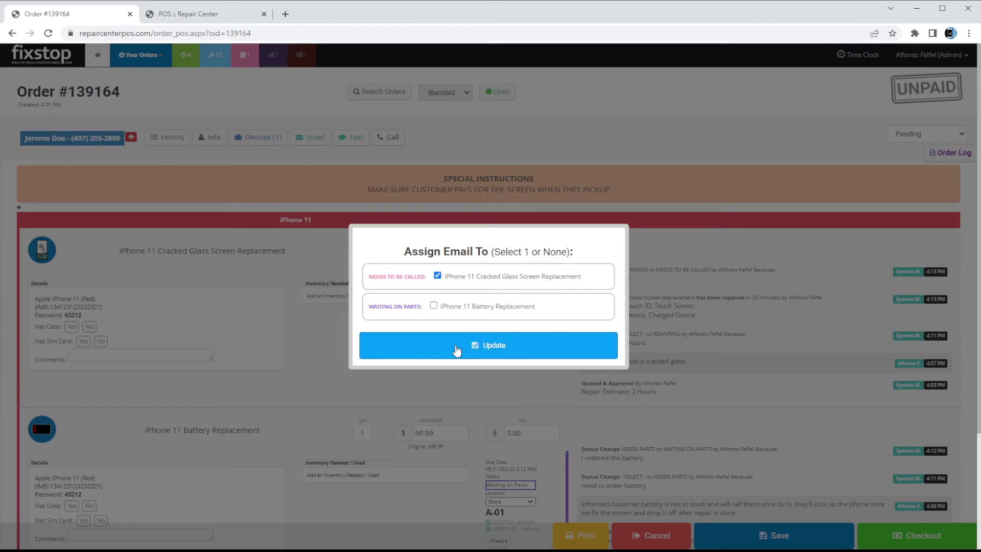
click(457, 349)
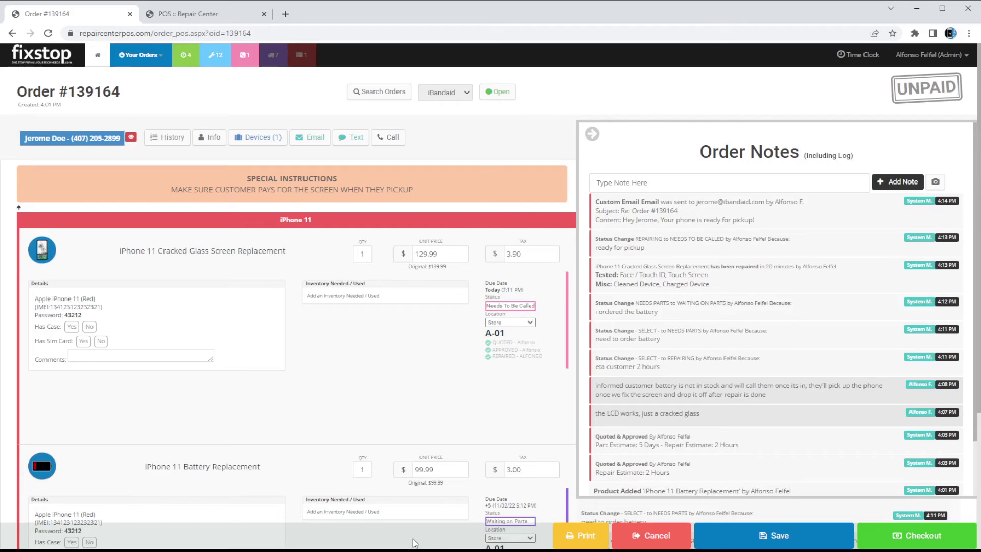
click(718, 103)
click(667, 237)
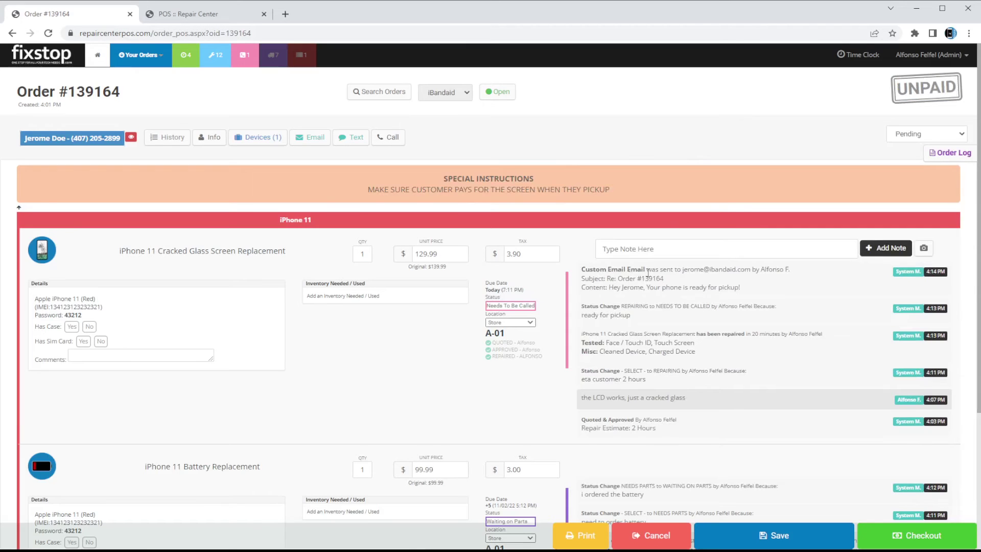
Start a text to the customer using the ready-for-pickup template
scroll(648, 272, down, 1)
drag(603, 233, 777, 234)
click(776, 235)
scroll(646, 265, up, 1)
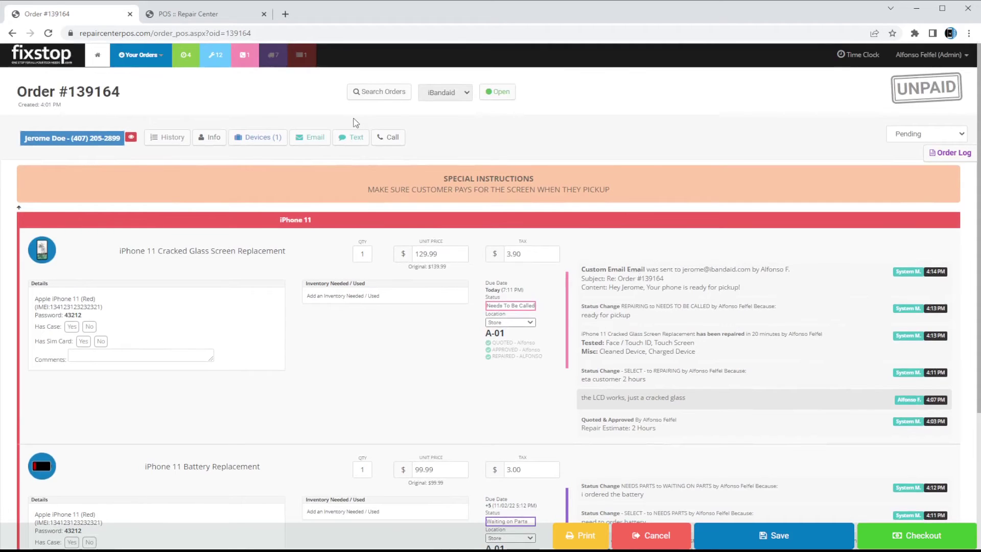
click(354, 137)
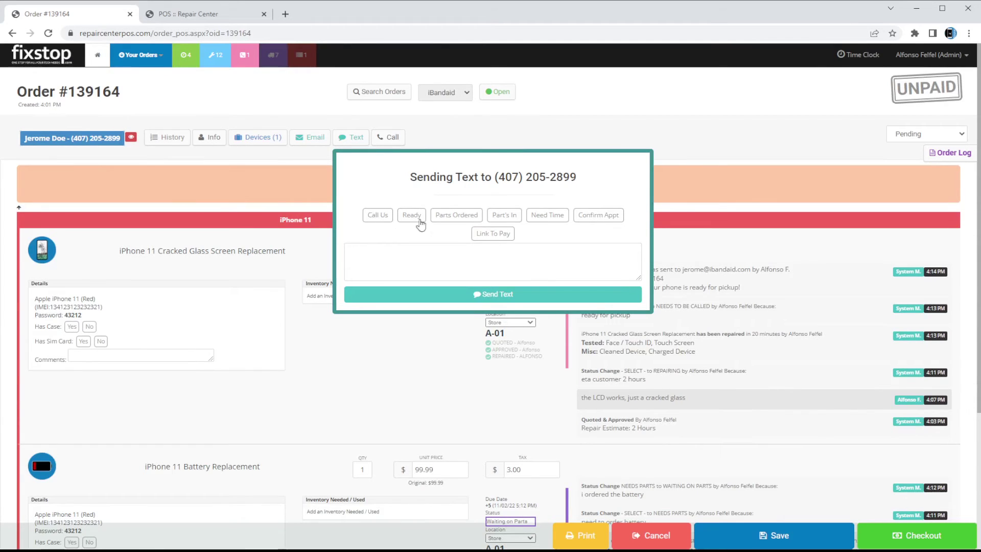
click(378, 214)
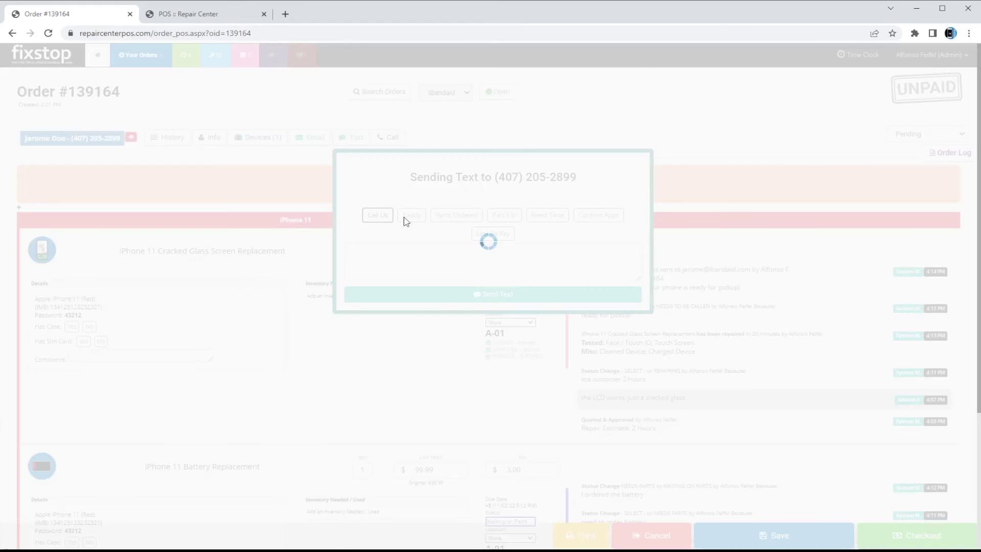
click(411, 214)
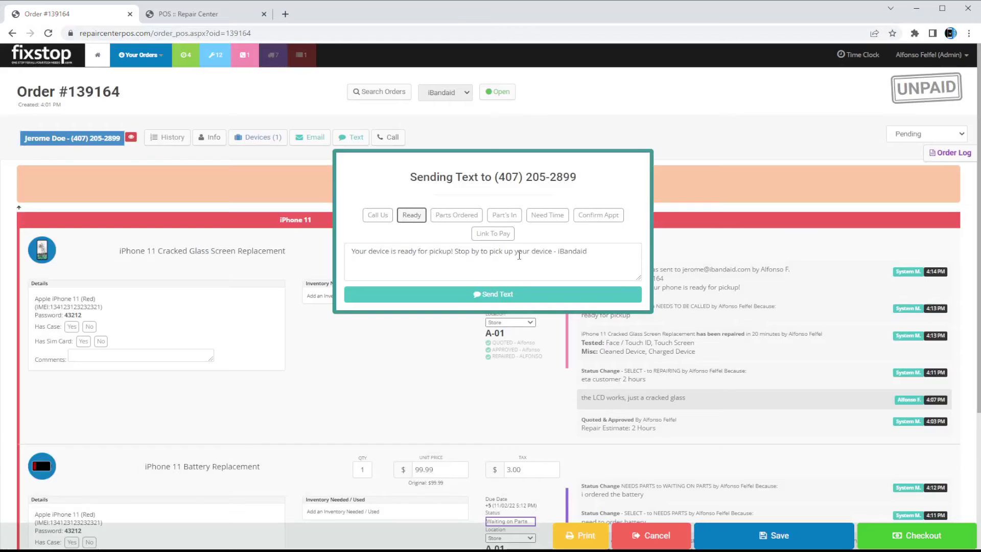
Replace 'device' with 'iPhone 11', send the text, and link it to the cracked screen repair
double_click(550, 250)
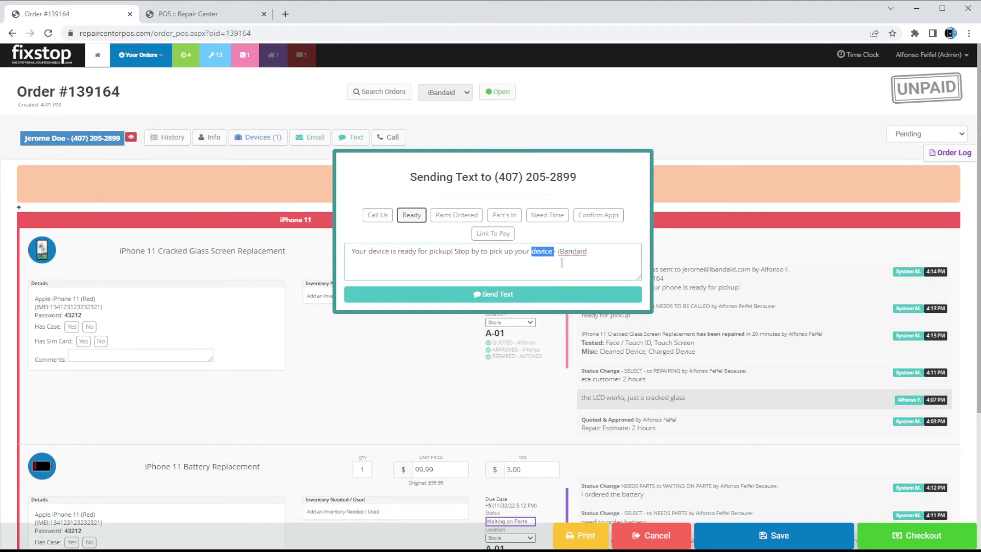
text(iPhone 11)
click(540, 297)
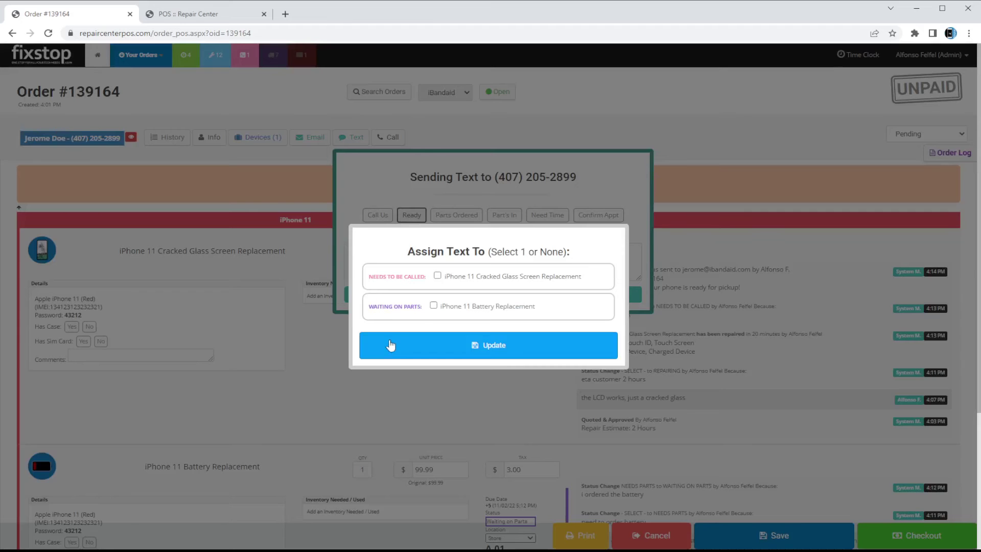
click(478, 281)
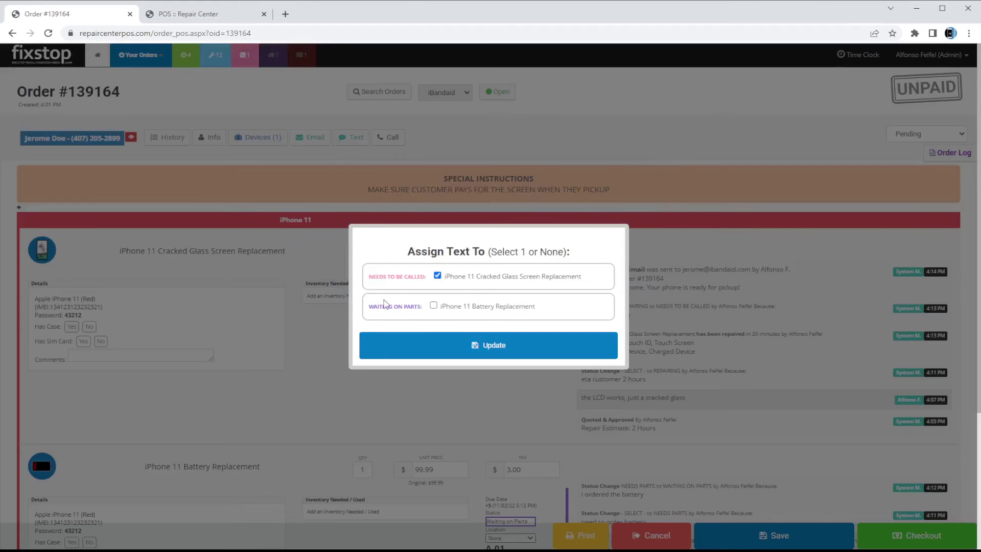
click(486, 347)
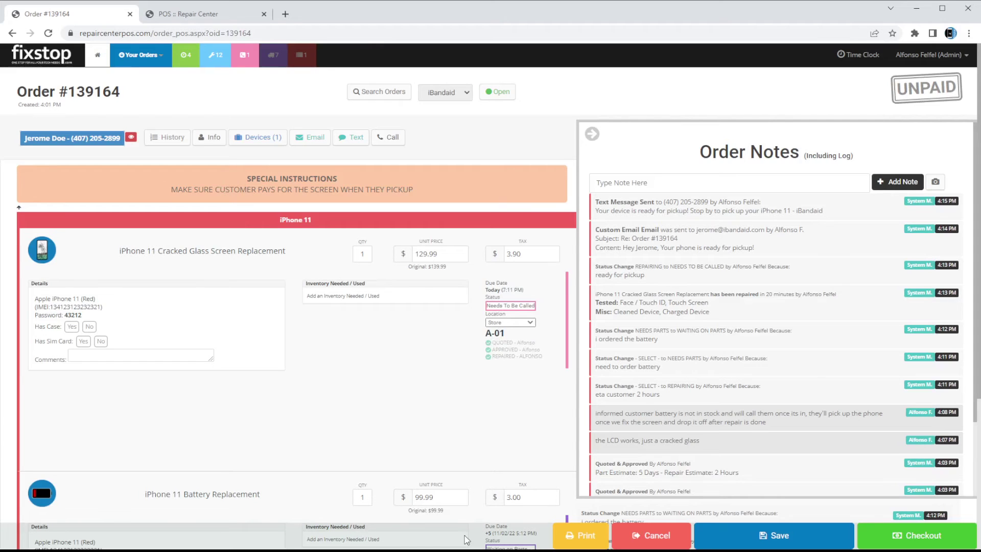
drag(588, 271, 684, 269)
click(688, 271)
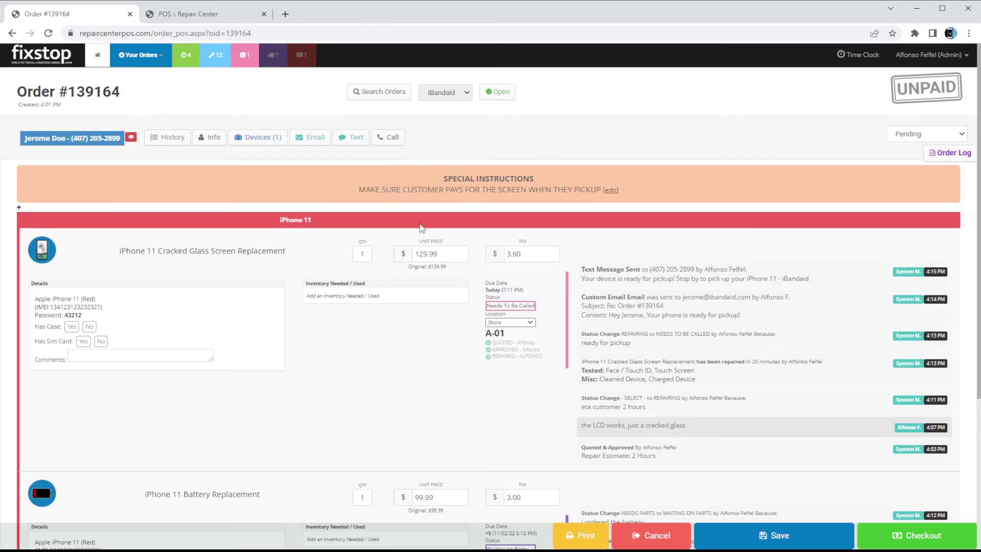
drag(580, 269, 817, 284)
click(586, 276)
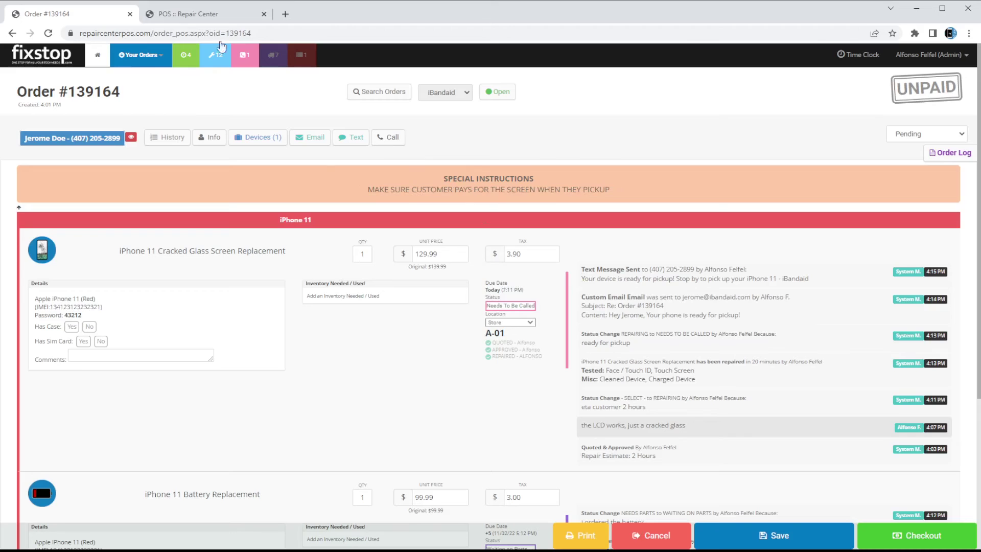
click(186, 33)
key(Return)
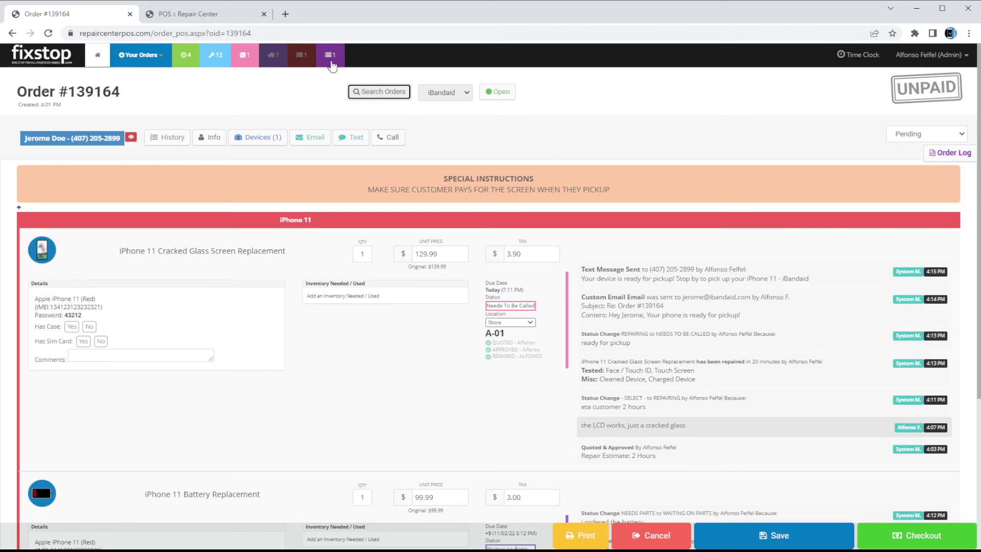
Open the Tasks list and review the customer's incoming text task
click(330, 64)
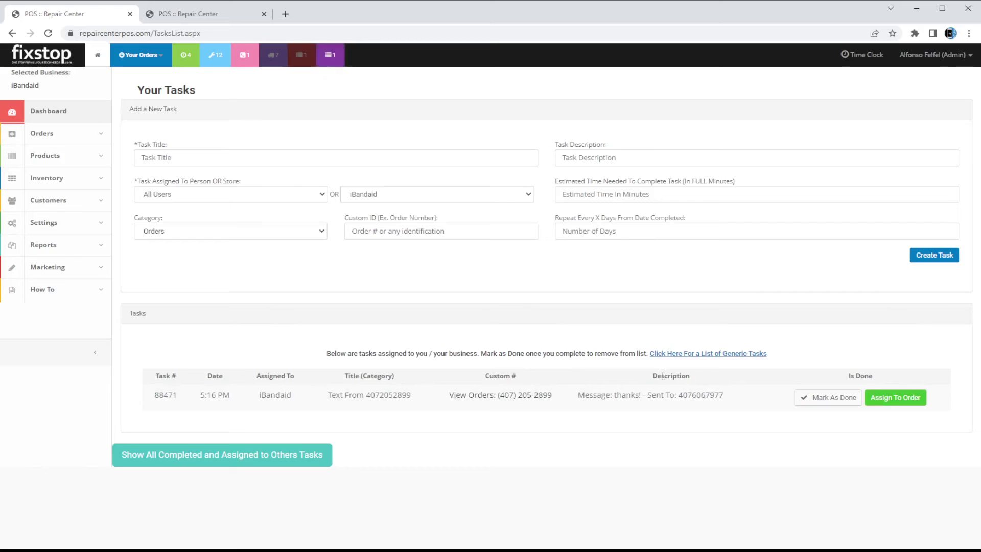
drag(331, 397, 394, 394)
double_click(393, 393)
click(628, 402)
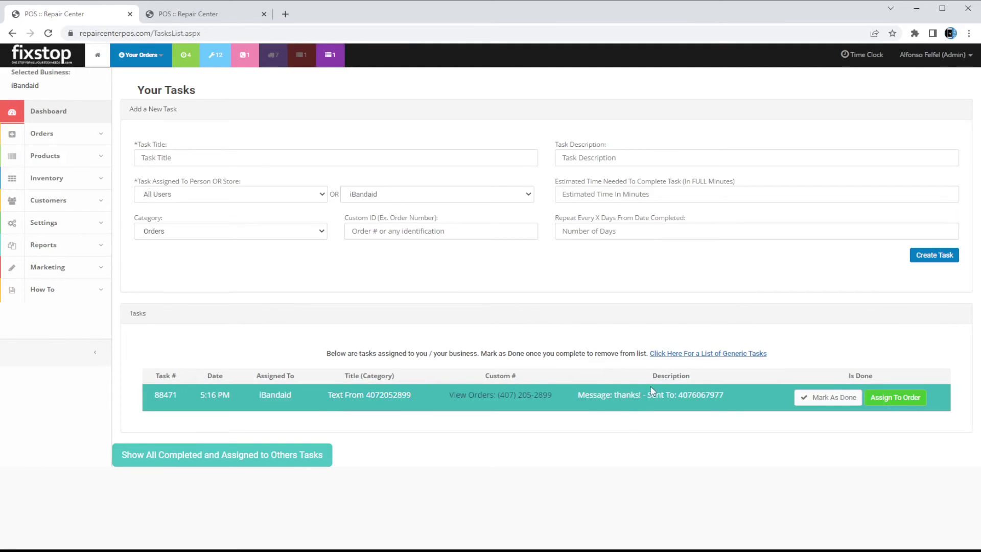
double_click(628, 394)
click(666, 434)
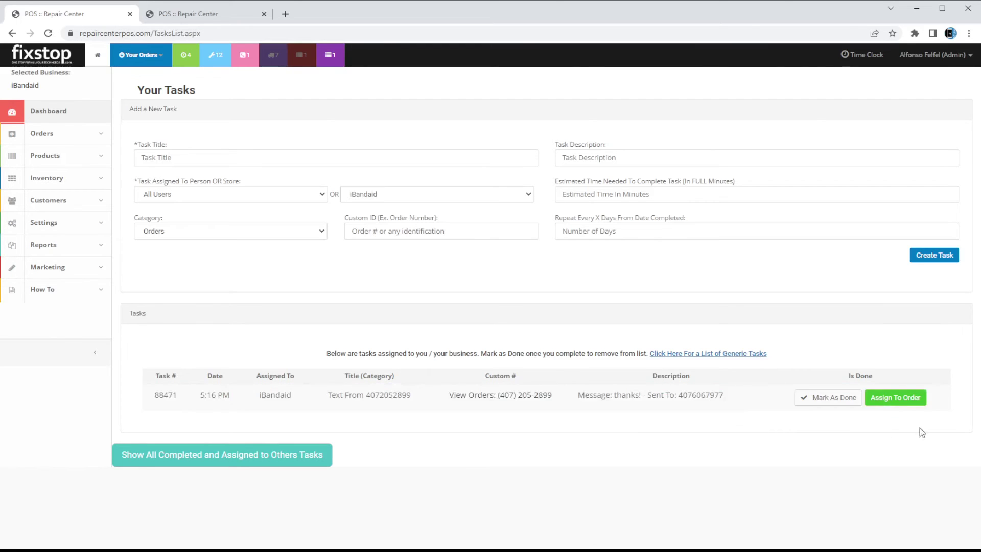
Assign the incoming-text task to order #139164, then show the Needs To Be Called orders
click(886, 403)
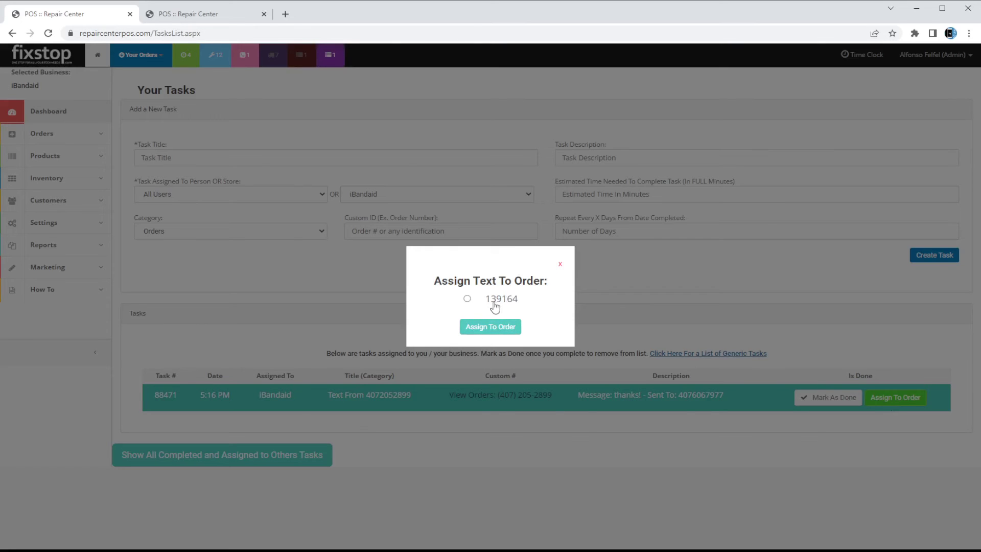
click(467, 299)
click(493, 327)
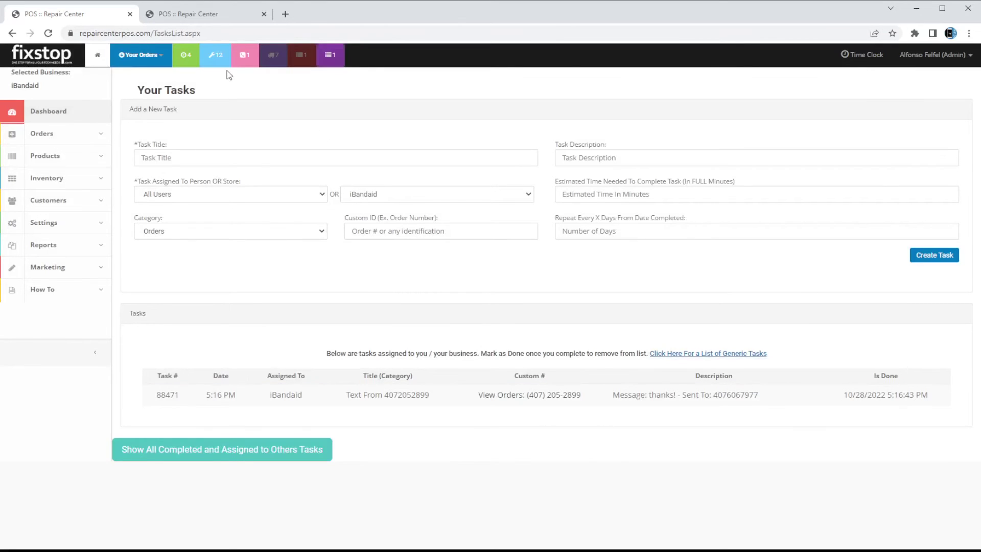
click(245, 54)
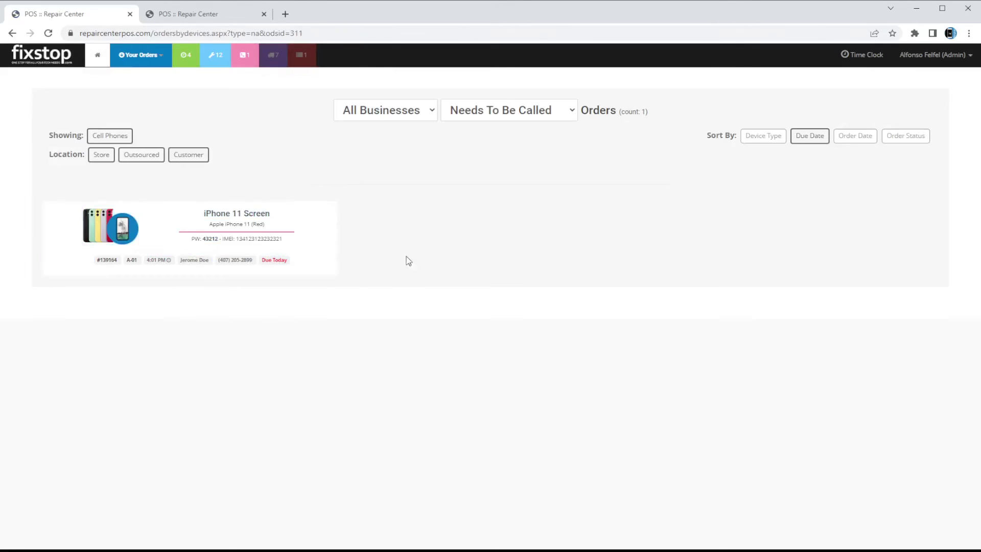
Open order #139164 from the Needs To Be Called list and check the customer's 'thanks!' reply
click(230, 230)
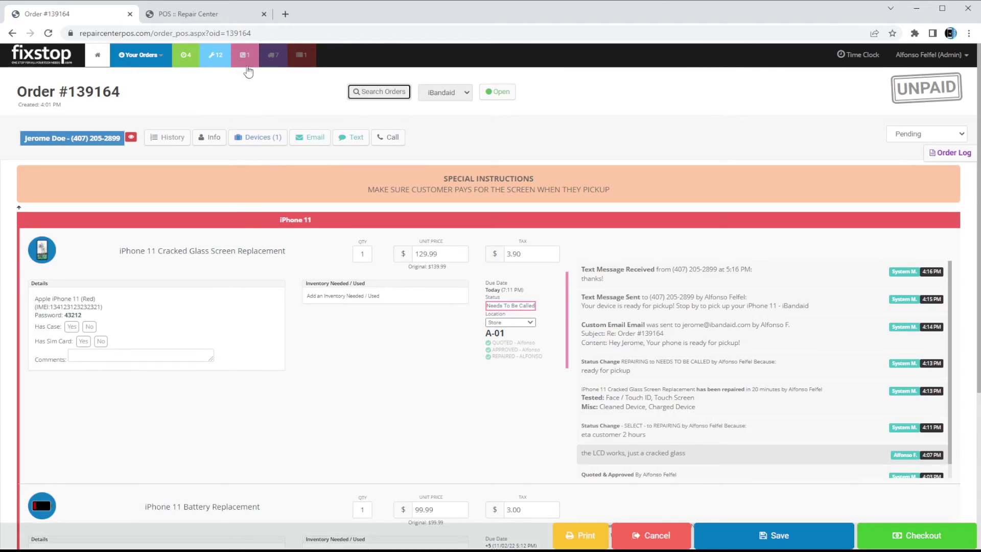
click(246, 59)
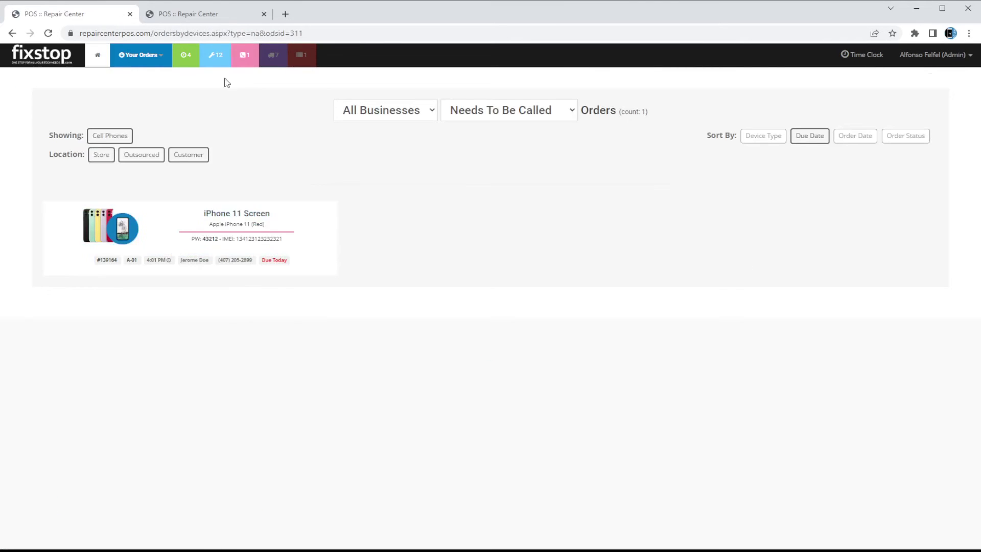
click(243, 253)
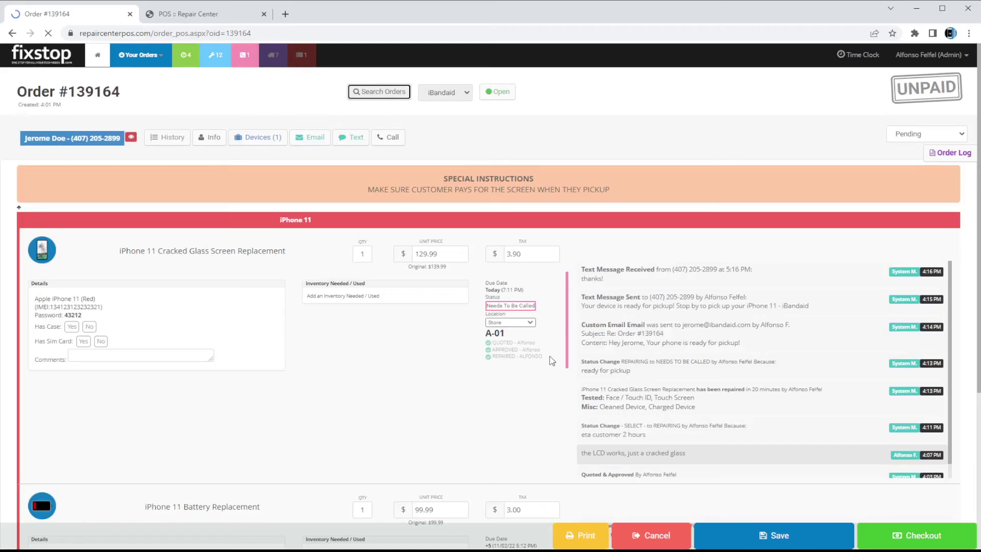
drag(593, 269, 659, 271)
click(659, 271)
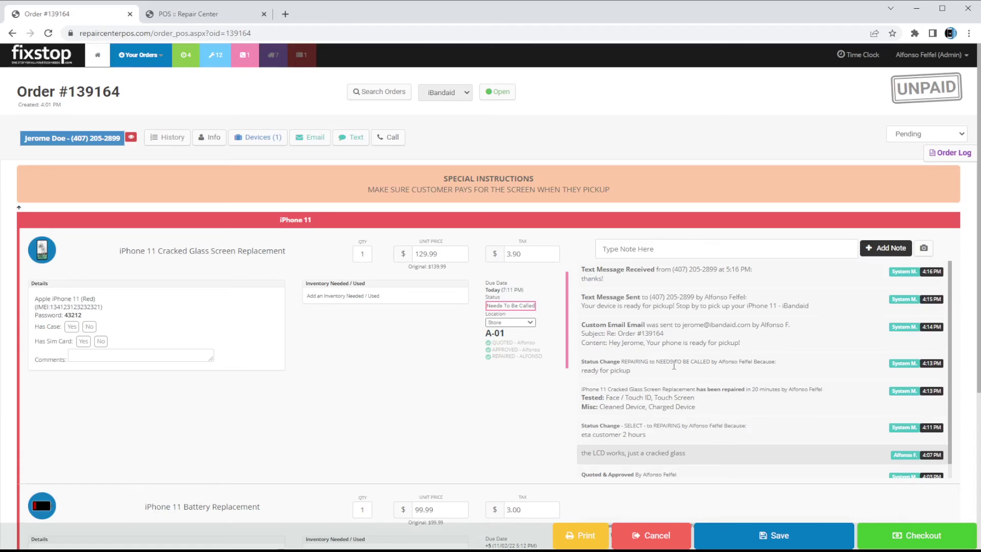
scroll(650, 386, down, 1)
scroll(650, 389, up, 1)
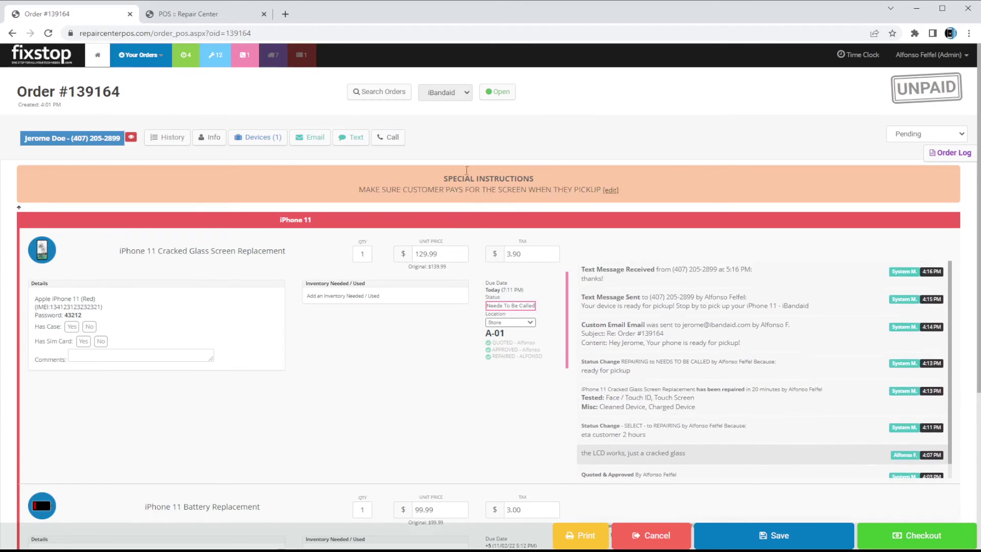
Log an answered call noting the phone is ready and the customer will pick it up tomorrow
click(392, 139)
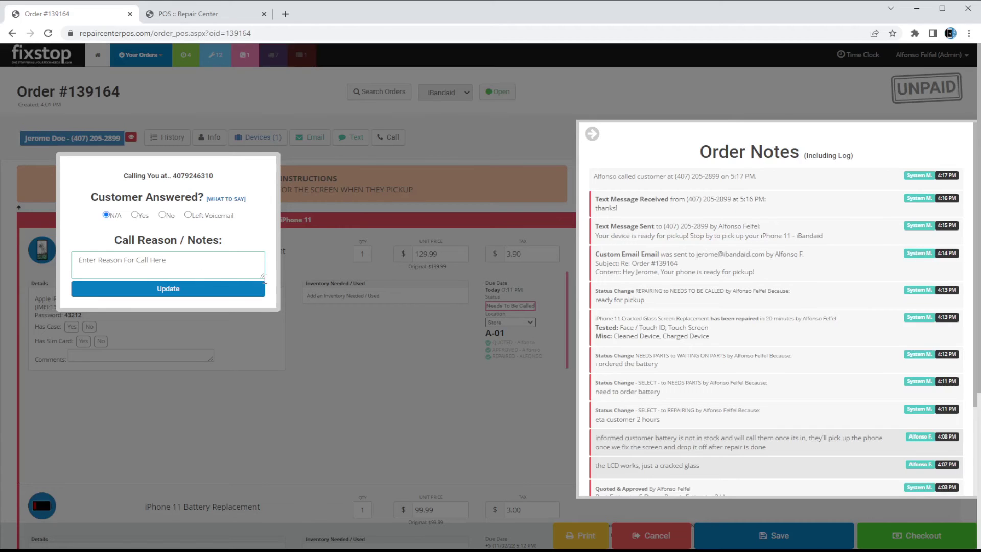
drag(262, 277, 260, 309)
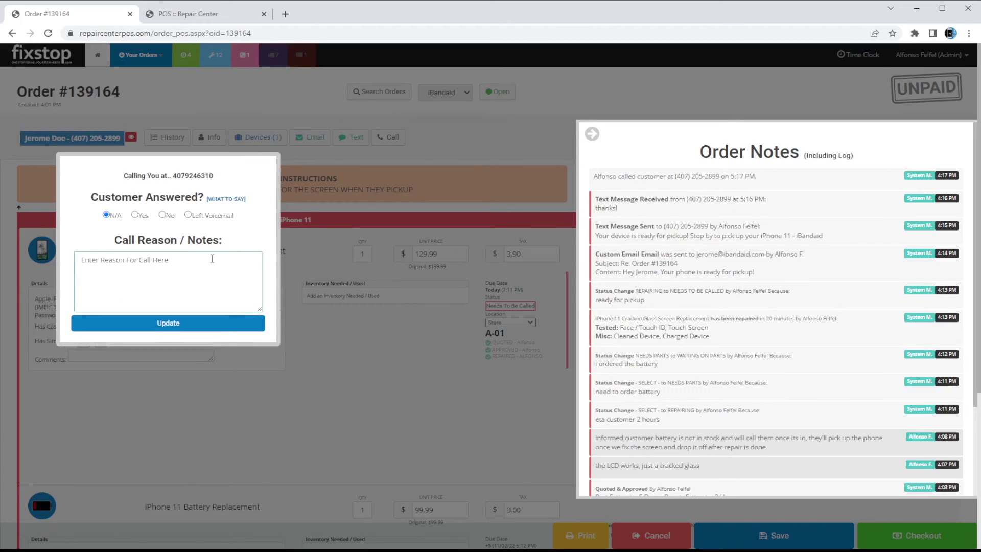
drag(107, 200, 190, 200)
click(173, 211)
click(135, 215)
click(163, 215)
click(228, 219)
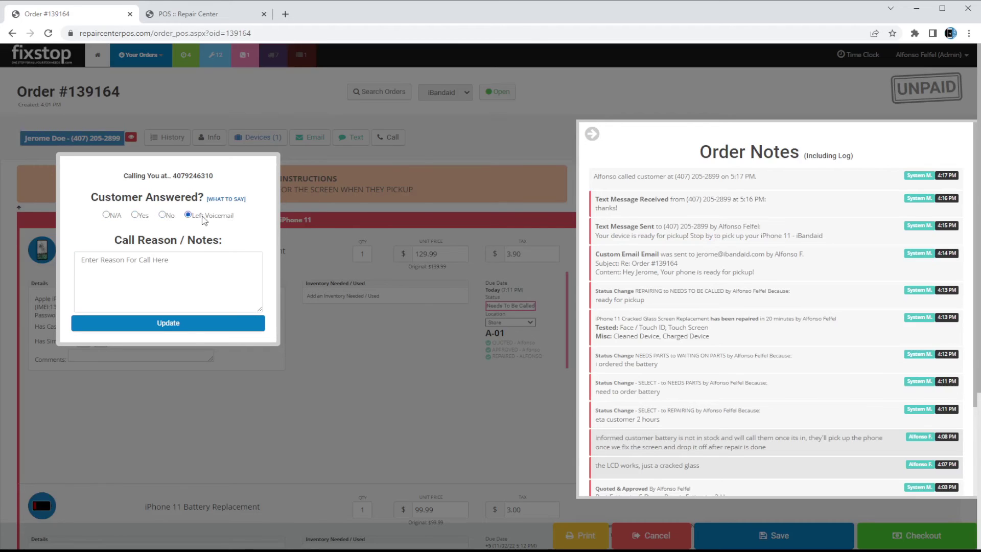
click(134, 215)
click(167, 297)
text(told them phone is ready for pickup, they' said they'll pick it up tomorrow)
key(Tab)
key(Return)
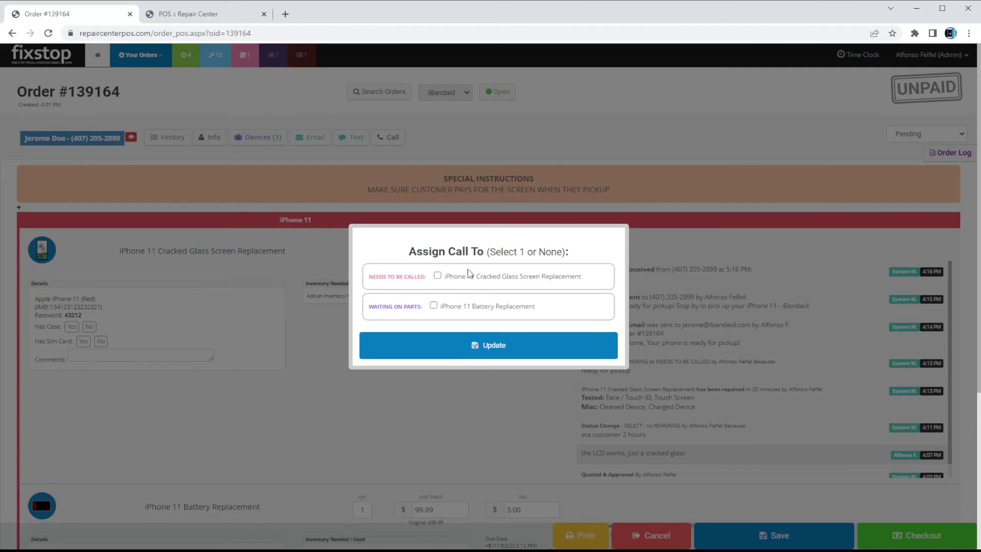
Assign the call log to the cracked glass screen repair
click(481, 278)
click(470, 347)
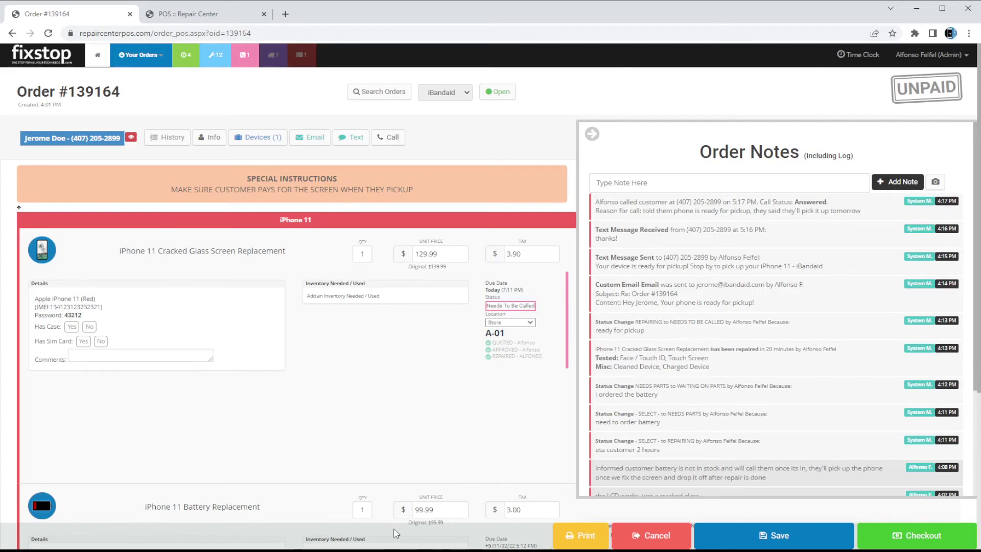
drag(582, 269, 843, 268)
click(726, 269)
drag(629, 279, 789, 278)
click(730, 322)
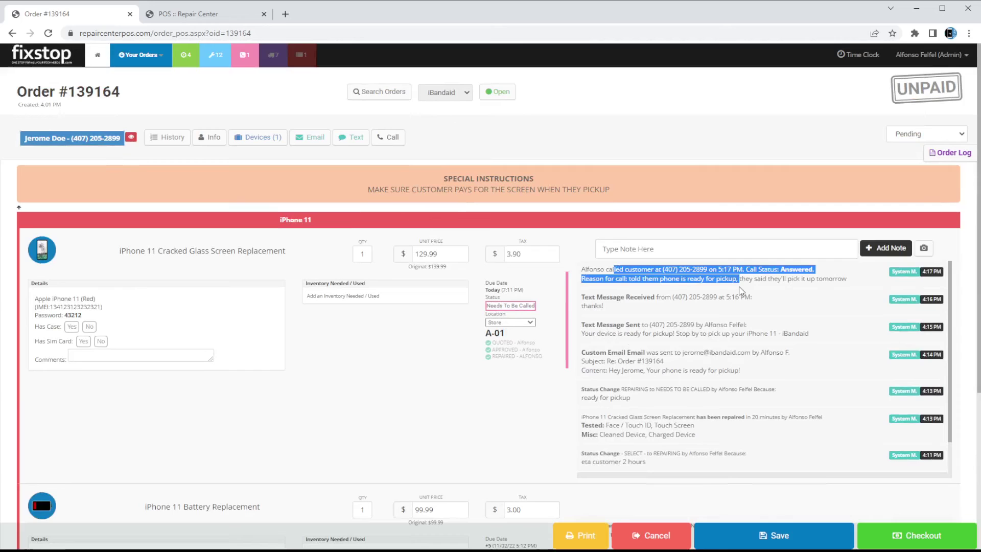
click(503, 306)
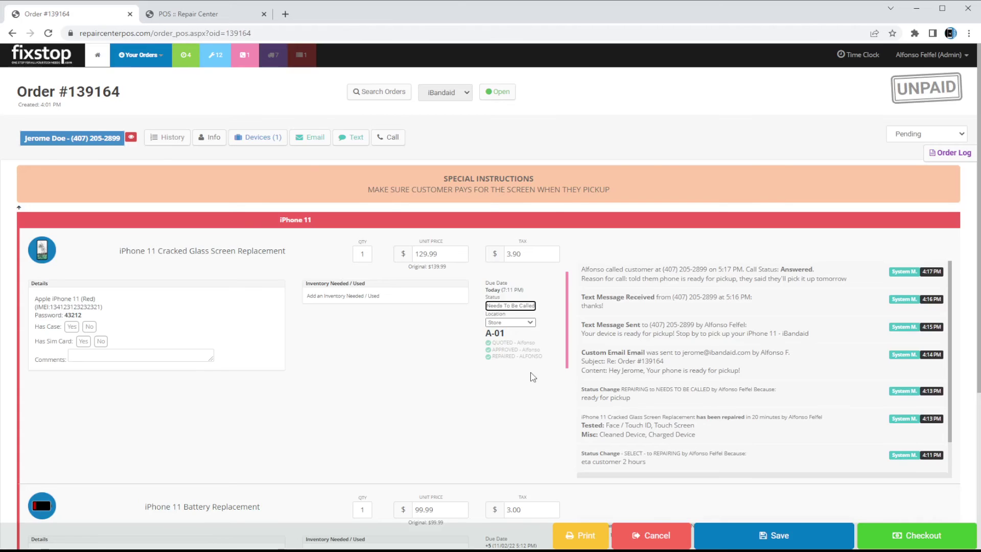
Set the screen repair status to Ready, save, and confirm the change without a reason
click(497, 328)
click(754, 540)
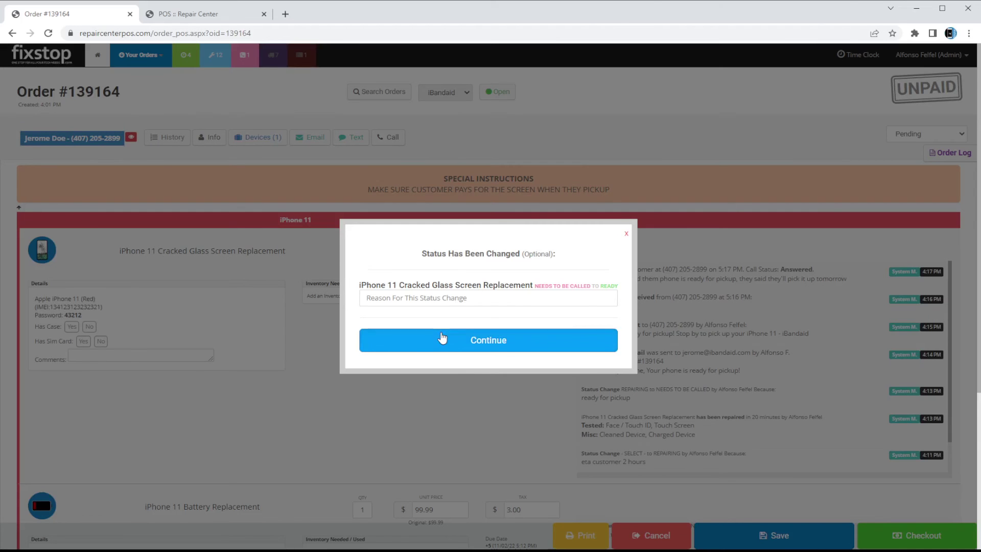
click(442, 337)
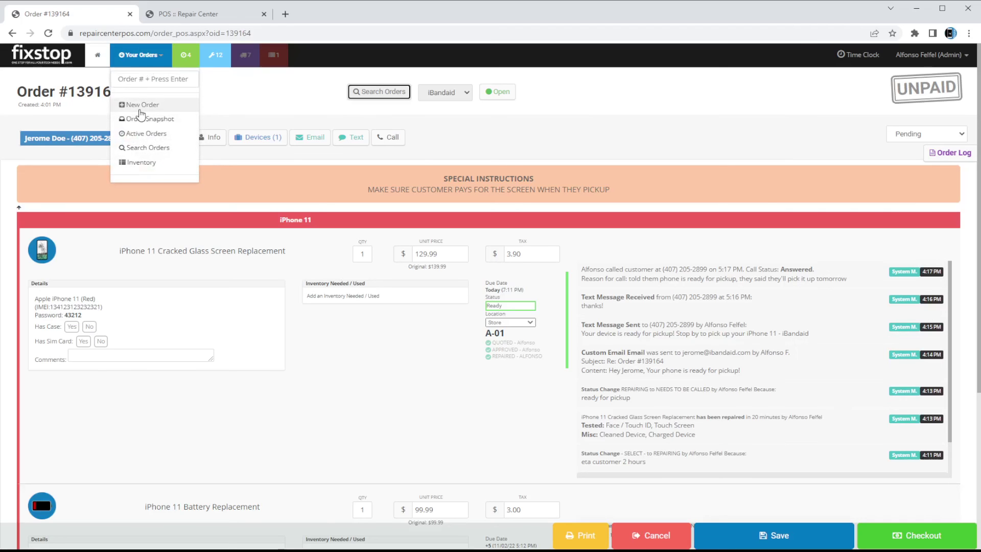
Start a new order and look up the customer by their phone number
click(139, 105)
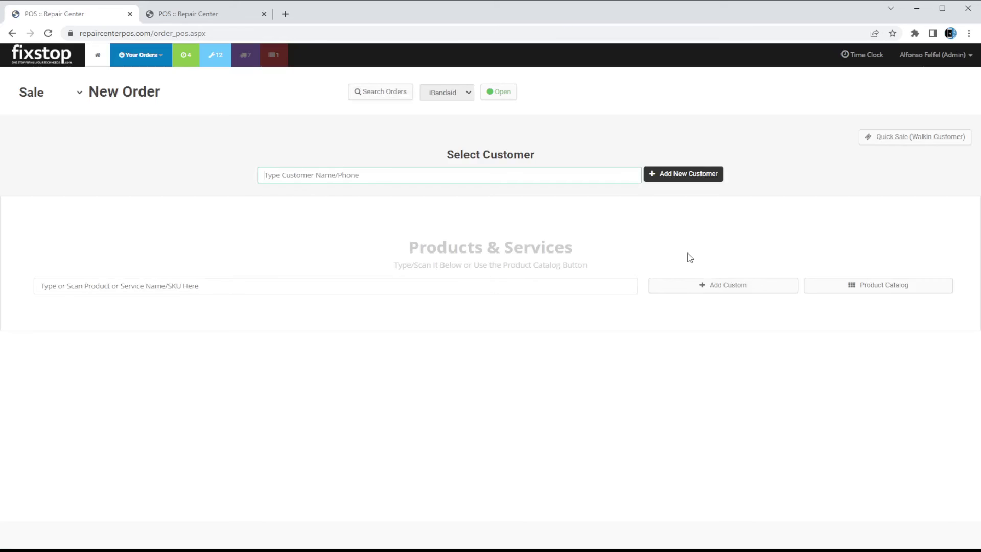
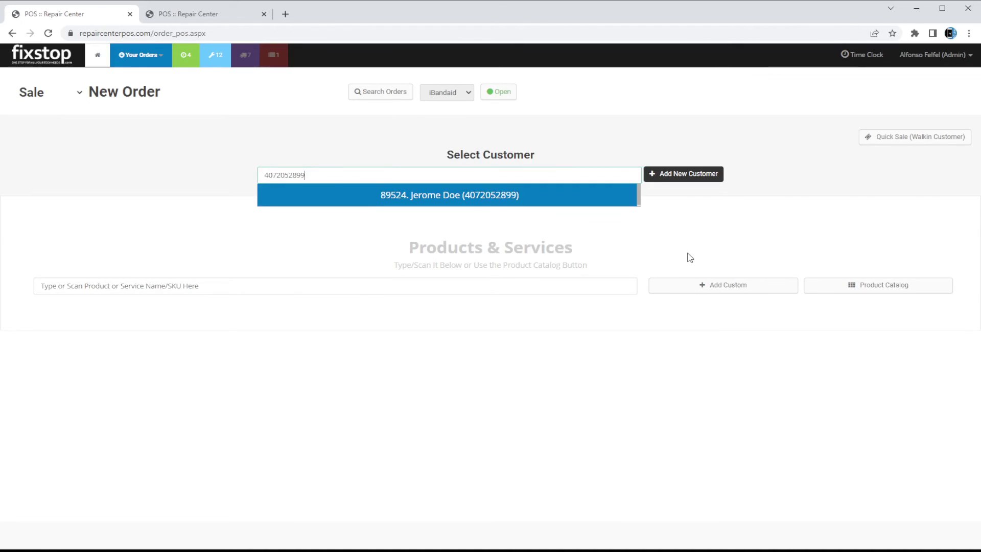
key(Return)
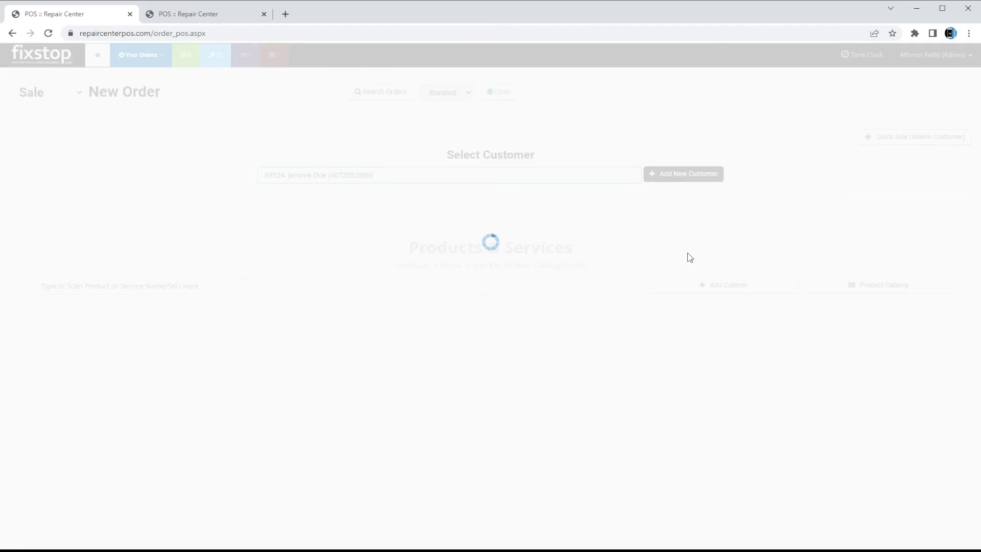
Reopen order #139164 from the open-orders notice and review its $229.98 subtotal plus $6.90 tax
drag(404, 164, 559, 175)
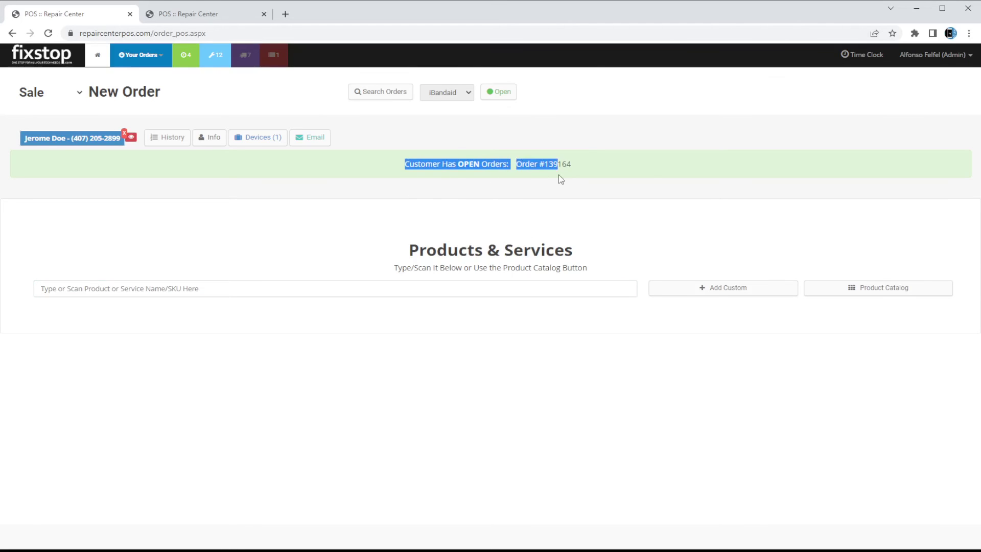
click(647, 163)
click(554, 164)
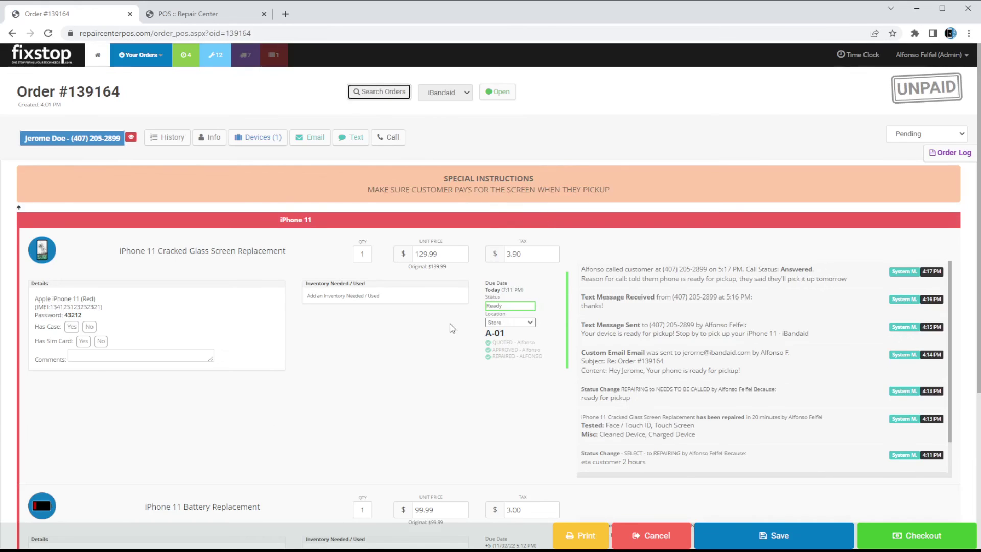
scroll(449, 329, down, 3)
scroll(449, 328, up, 3)
mouse_move(520, 350)
scroll(520, 350, down, 4)
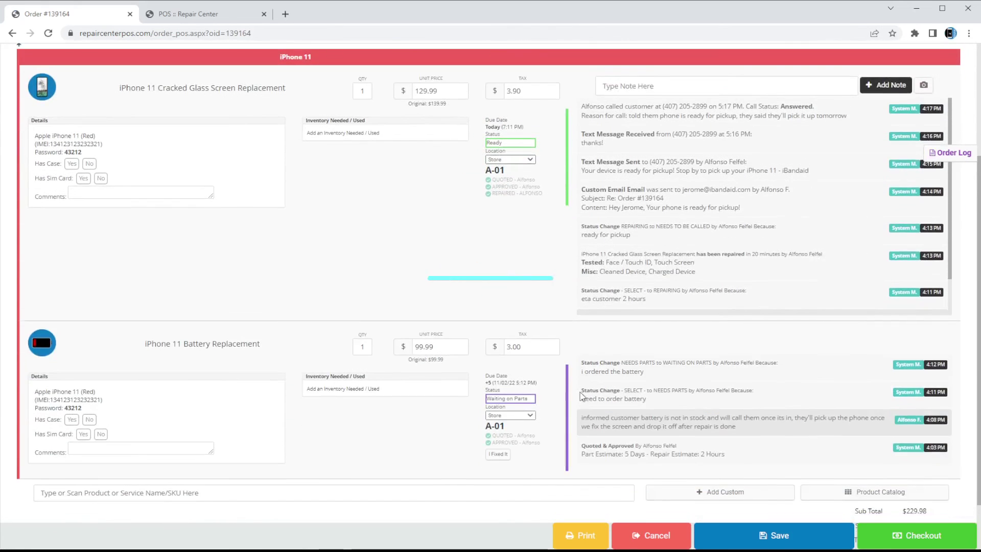
scroll(768, 423, up, 4)
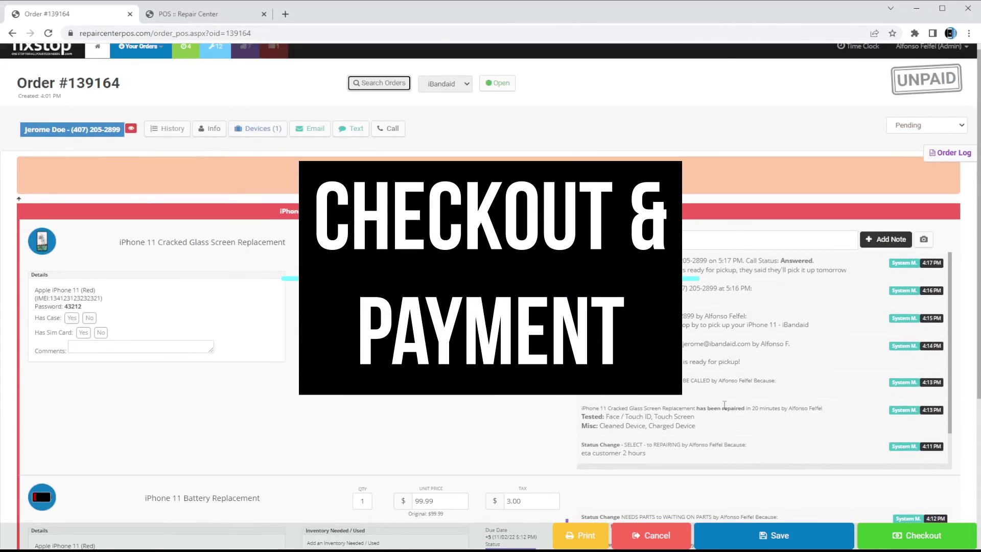
scroll(929, 531, down, 3)
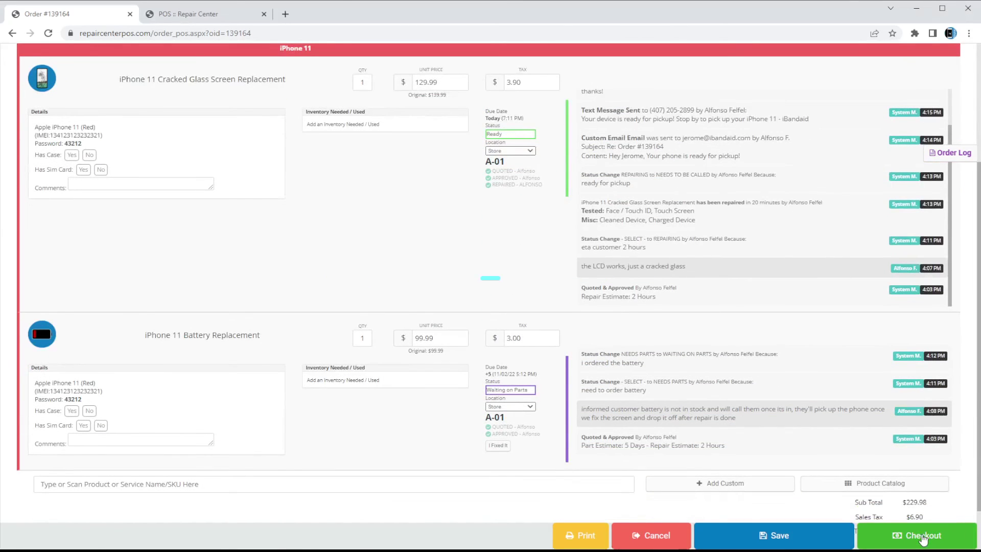
Take a $130 cash payment with $130 tendered on order #139164, leaving it Partially Paid
click(922, 540)
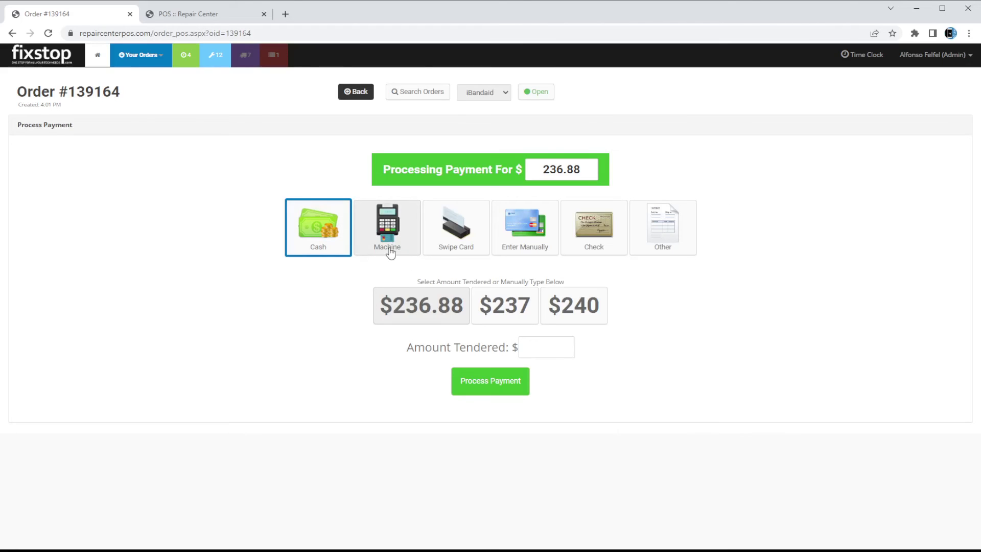
click(689, 246)
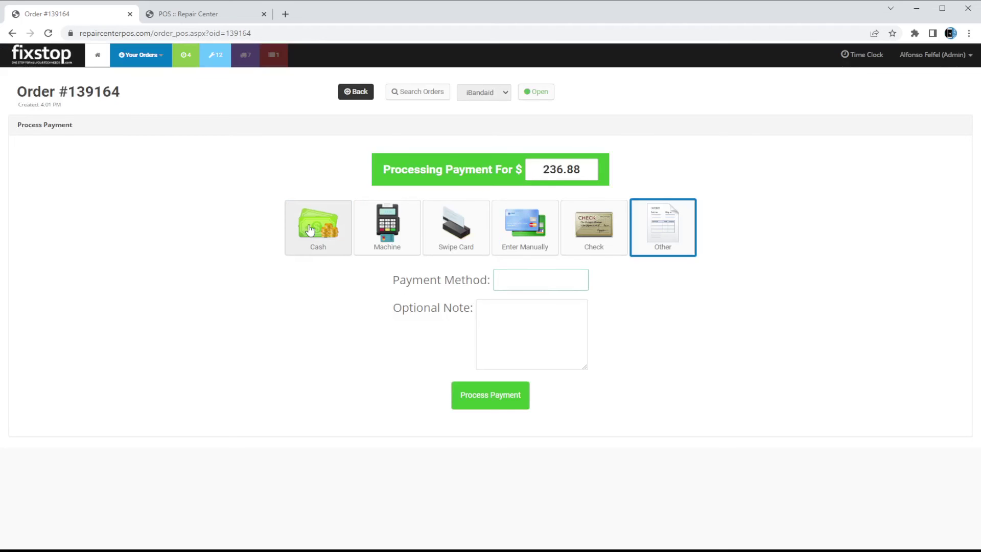
click(313, 251)
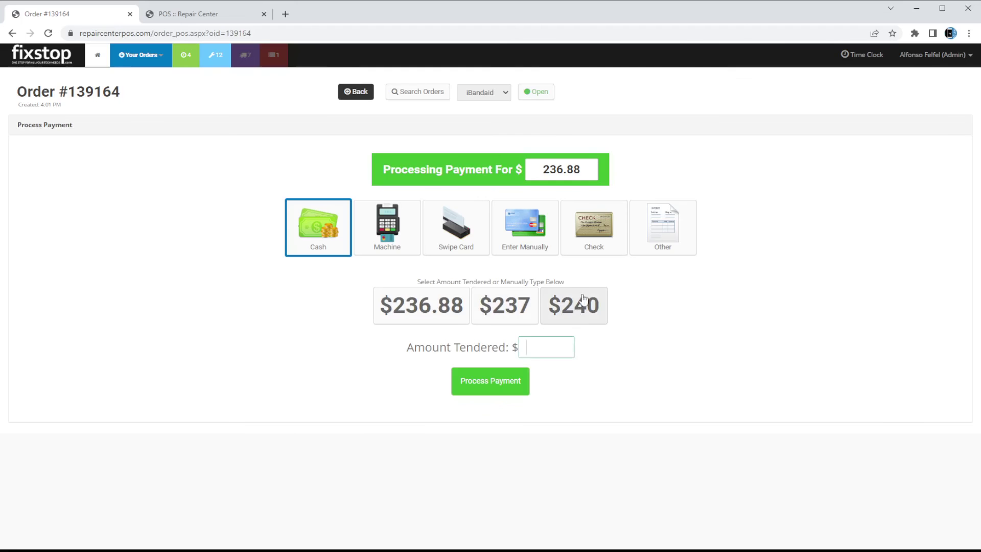
drag(584, 167, 472, 178)
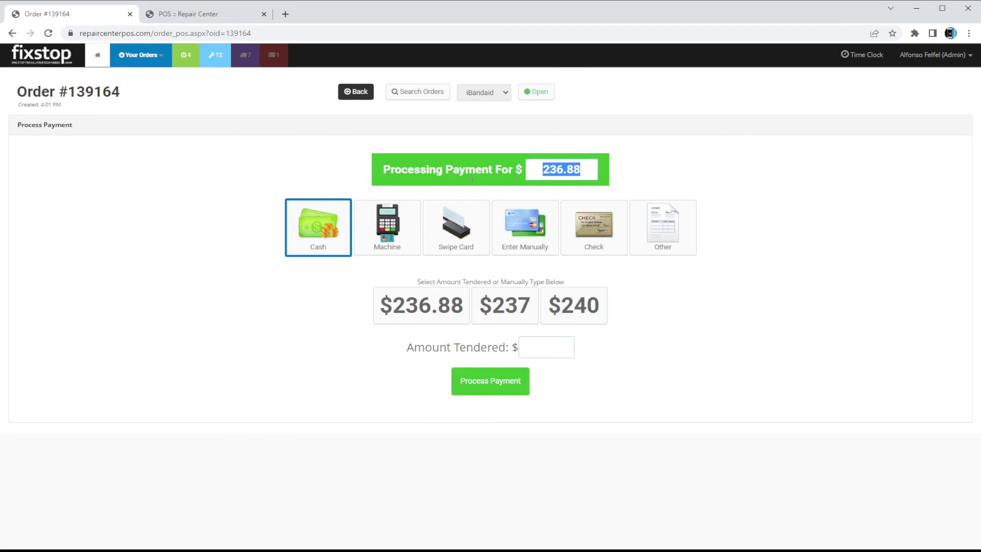
click(497, 174)
drag(582, 169, 514, 183)
text(130)
key(Tab)
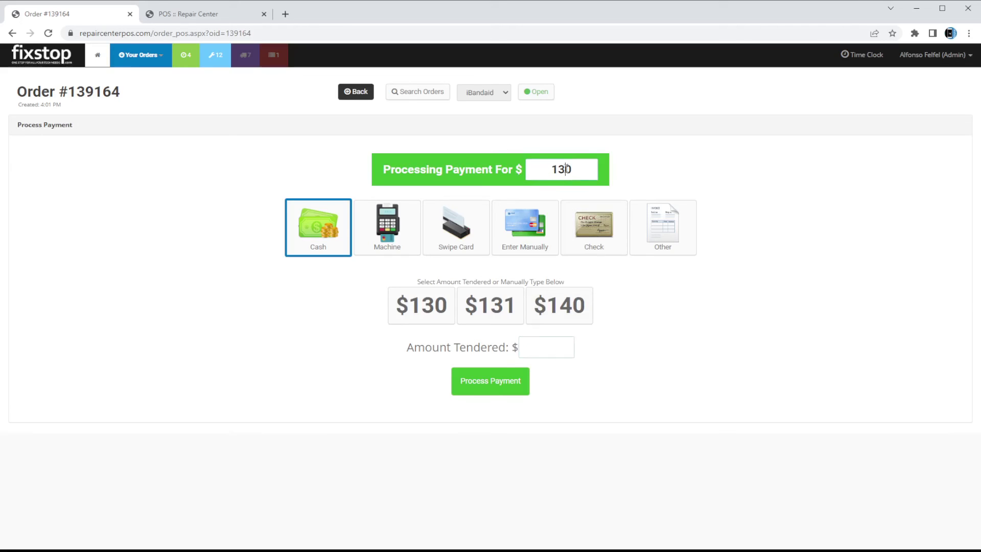
text(130)
click(499, 381)
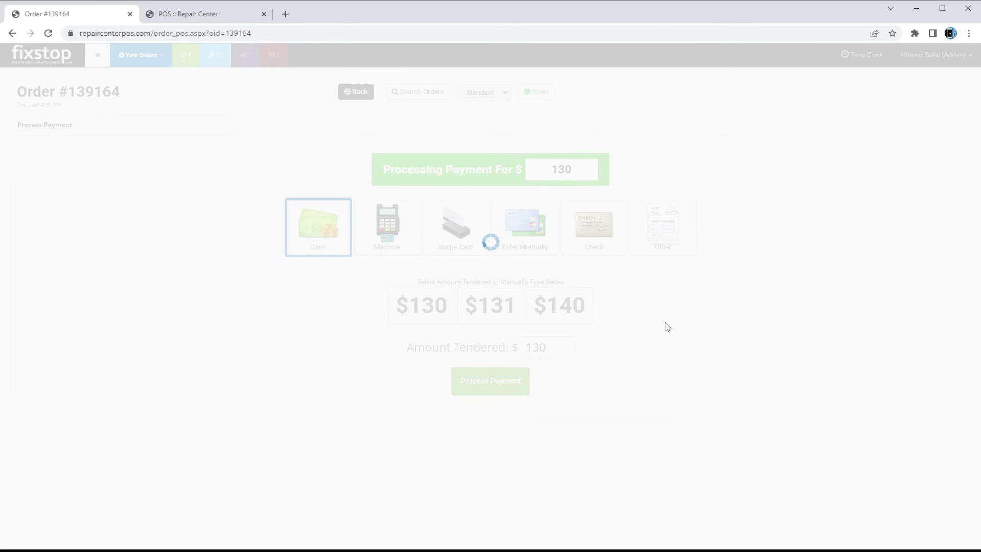
click(531, 259)
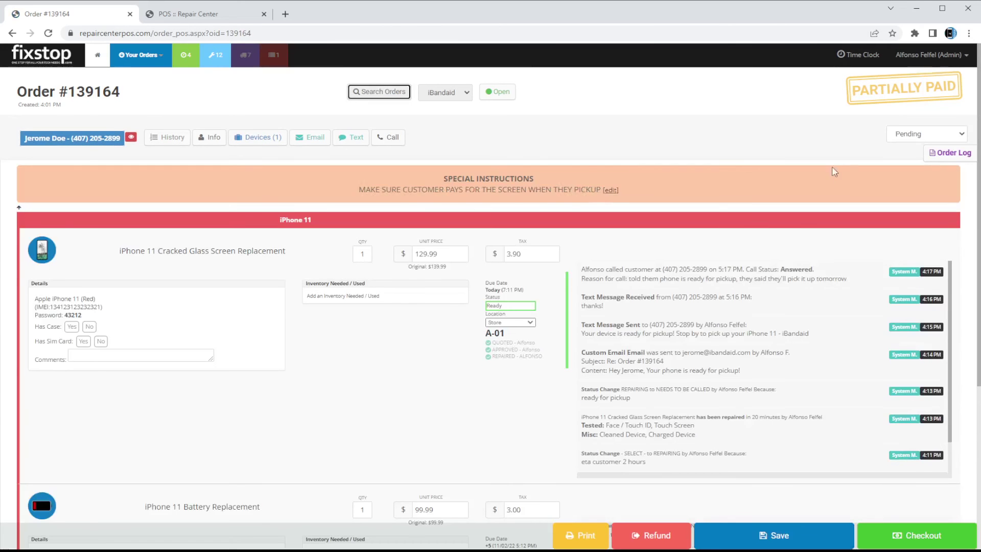
scroll(731, 92, down, 2)
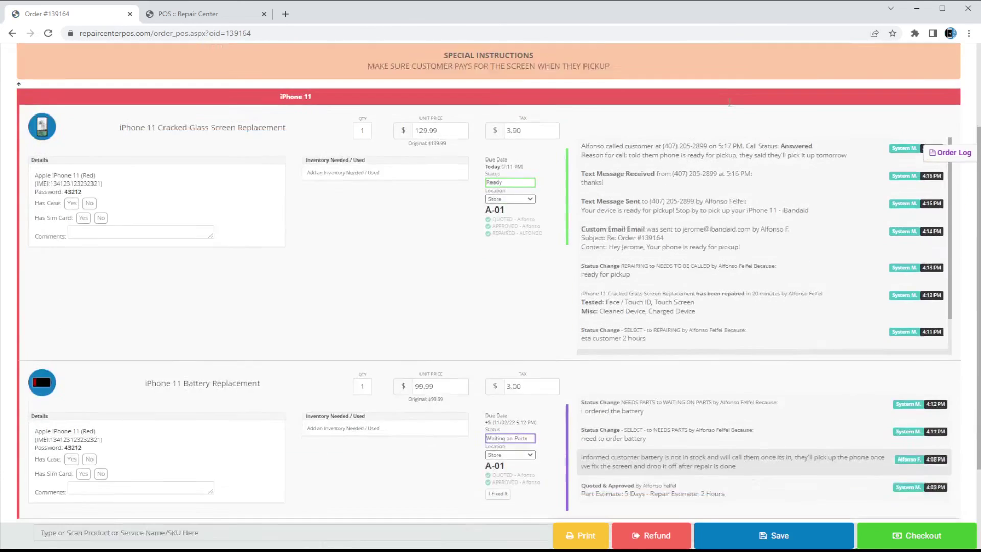
scroll(731, 91, down, 2)
drag(942, 477, 886, 480)
click(687, 456)
scroll(687, 456, up, 4)
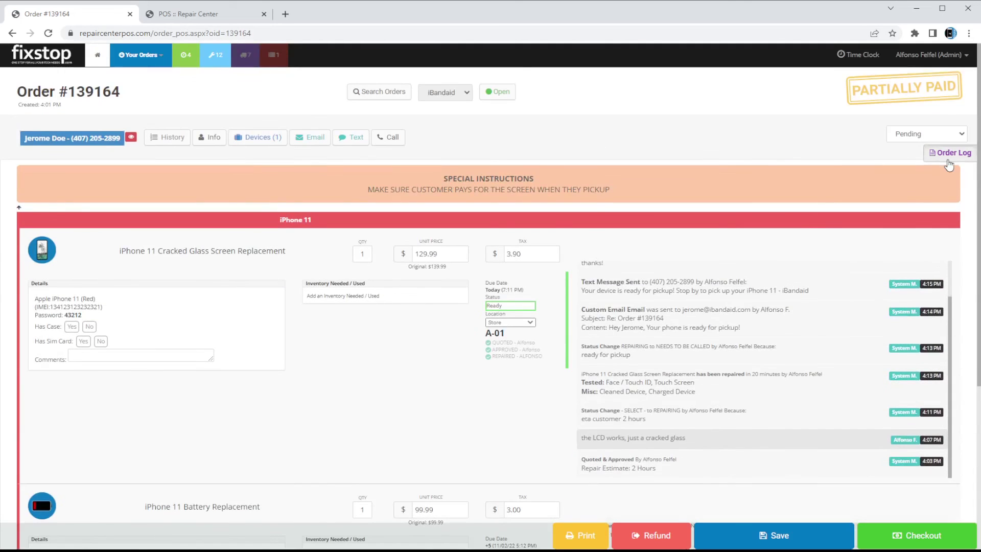
click(947, 161)
drag(598, 202, 793, 214)
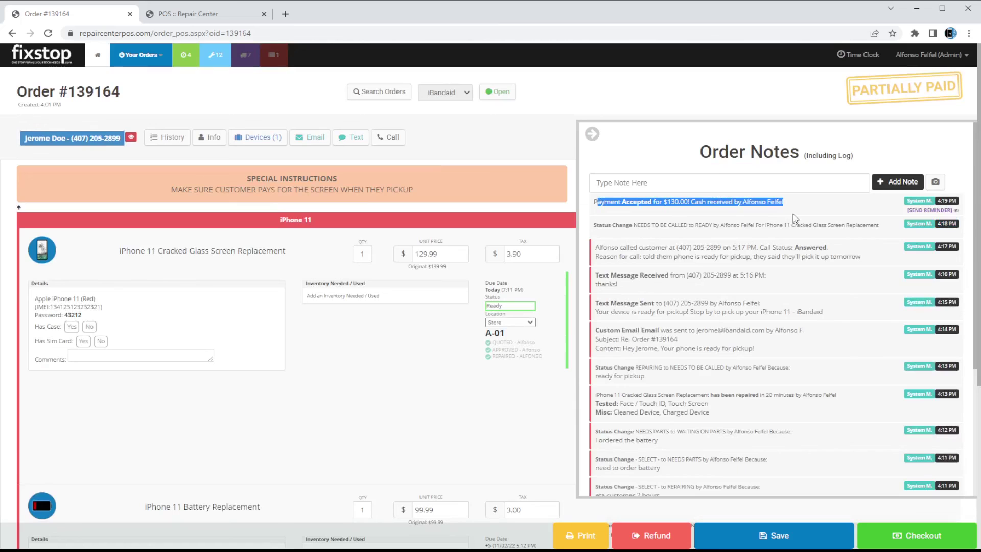
click(493, 530)
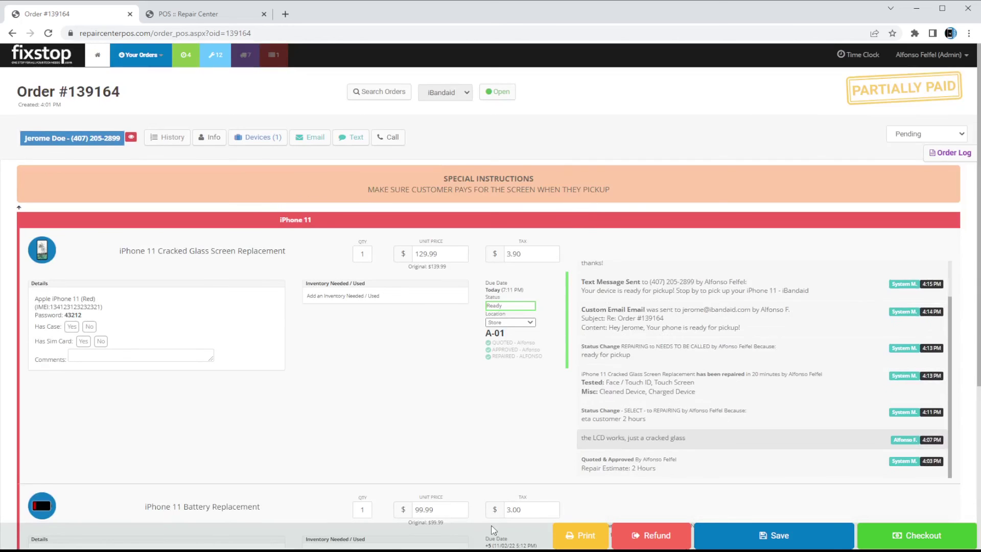
scroll(546, 368, down, 3)
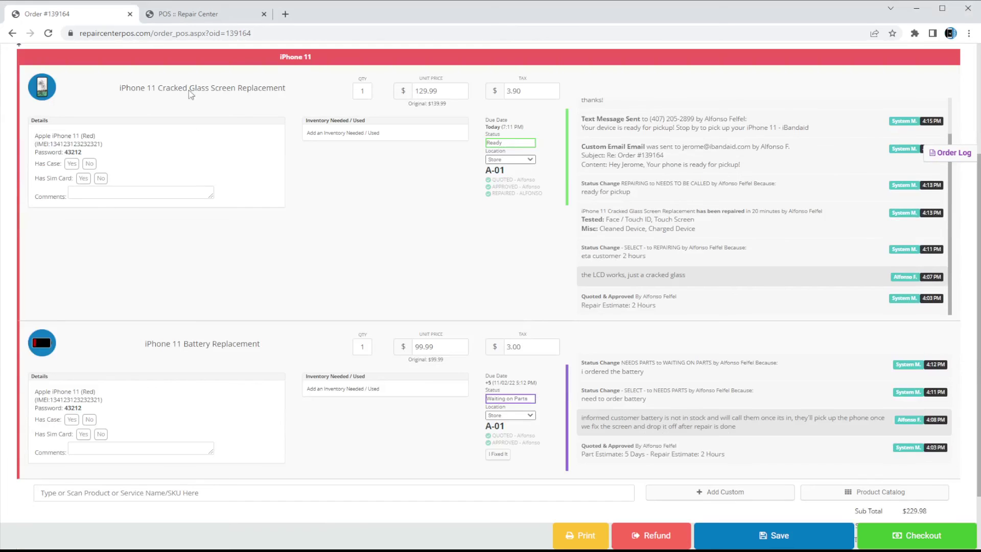
click(509, 145)
Set both the screen and battery repairs' location to Customer and save
click(528, 160)
click(509, 174)
click(510, 415)
click(503, 432)
click(774, 536)
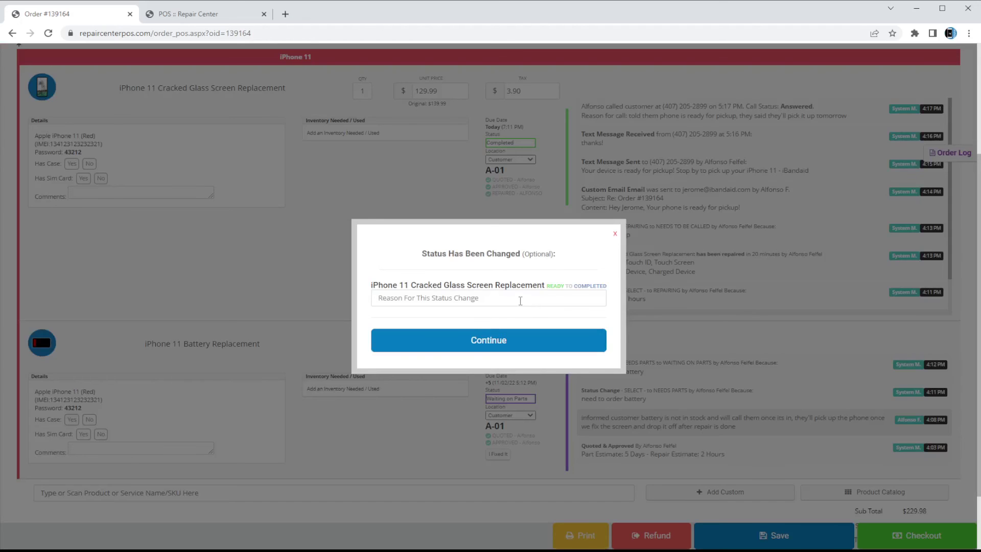
Submit 'customer picked up' as the status-change reason and empty the Special Instructions text
text(customer picked up)
key(Return)
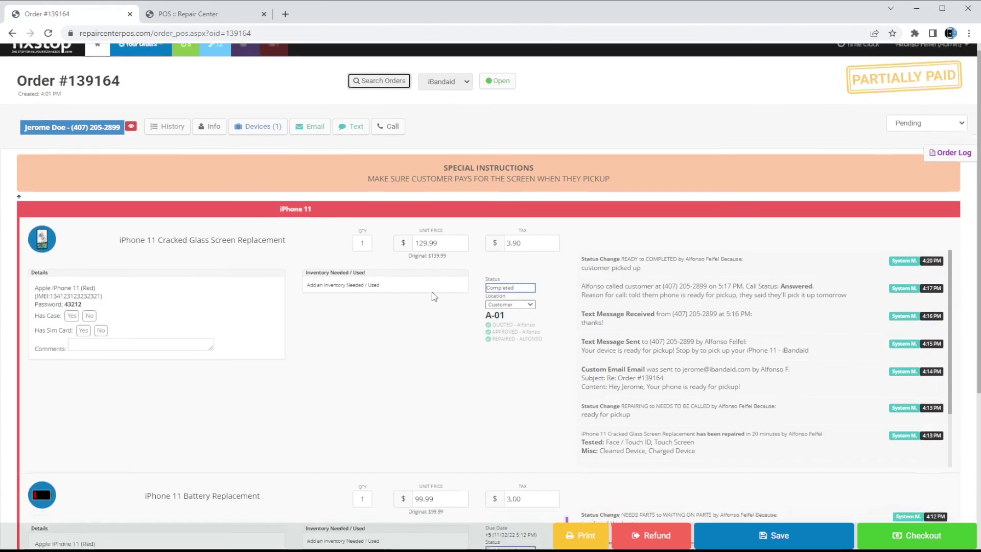
mouse_move(426, 107)
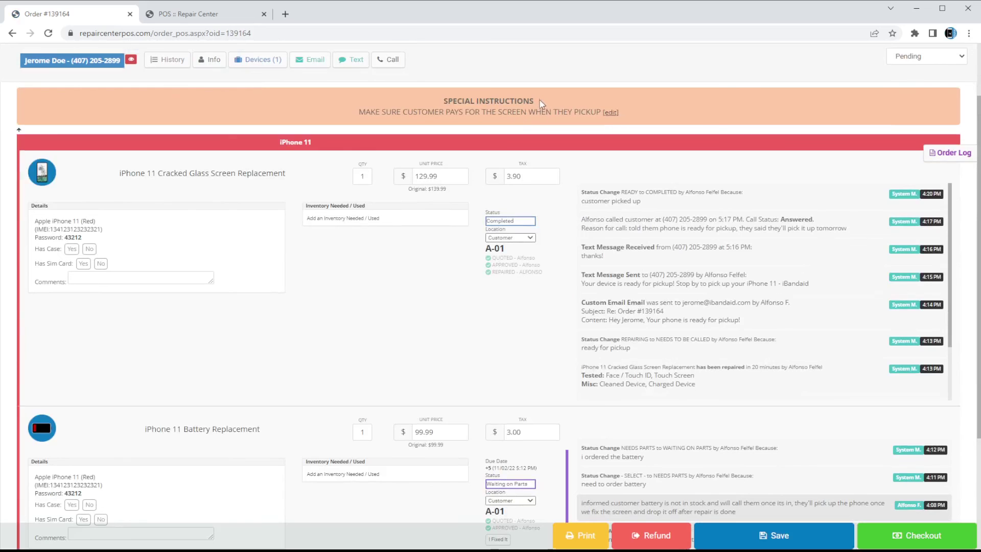
click(610, 114)
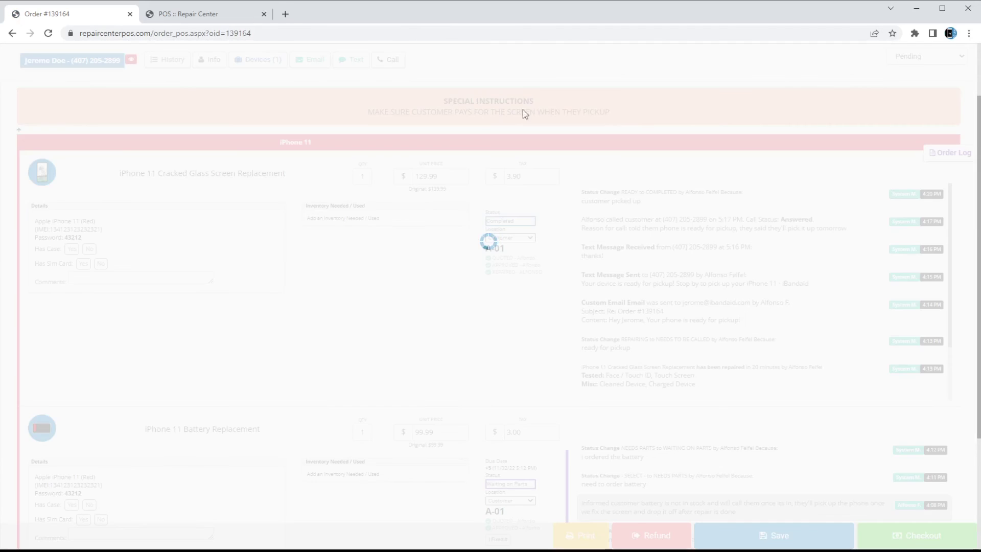
triple_click(438, 182)
key(BackSpace)
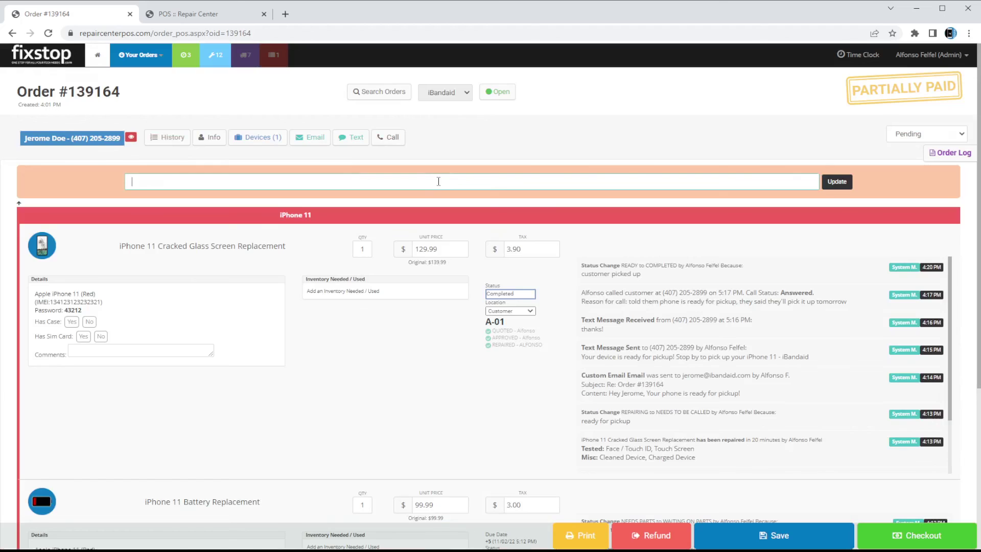
key(Return)
scroll(394, 360, down, 1)
scroll(395, 360, down, 3)
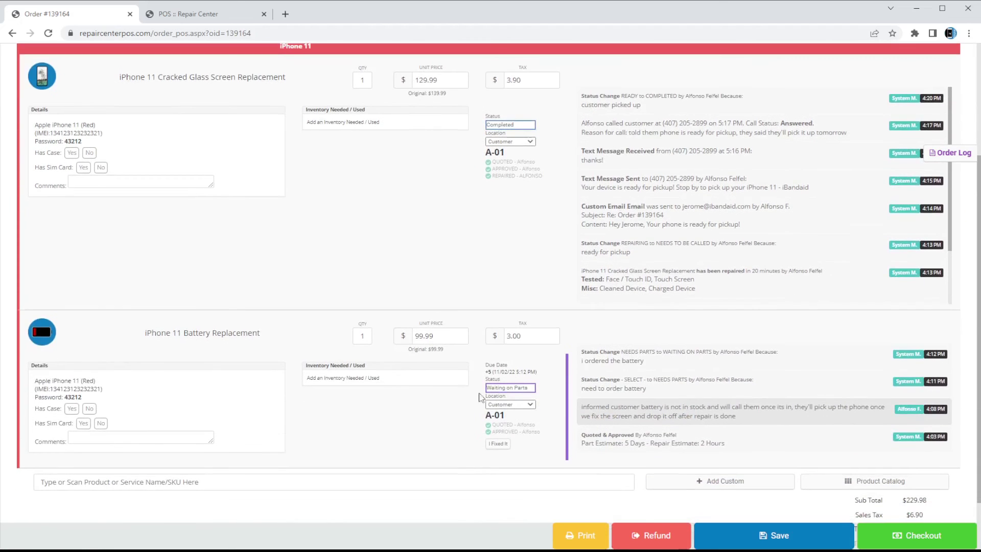
scroll(332, 265, up, 3)
scroll(401, 337, down, 3)
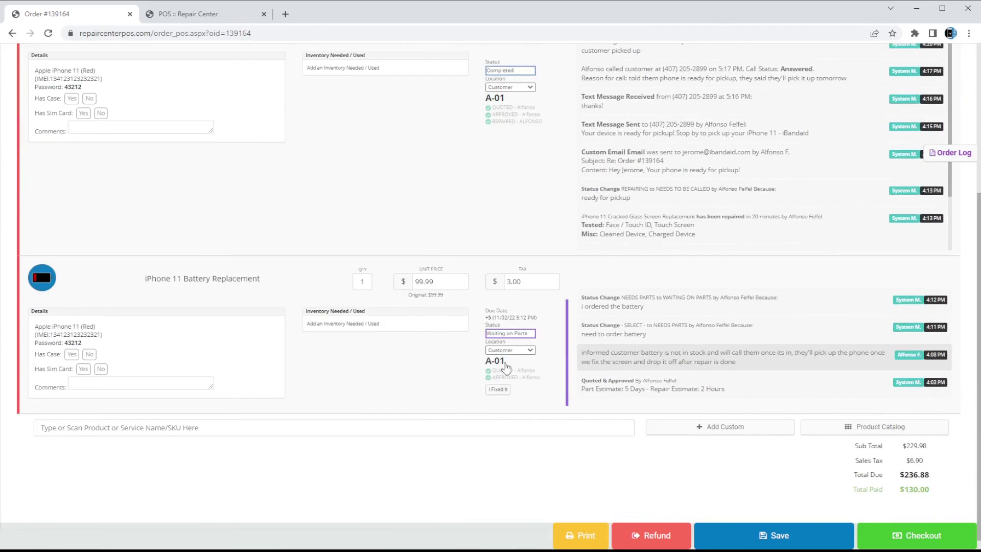
scroll(523, 475, up, 5)
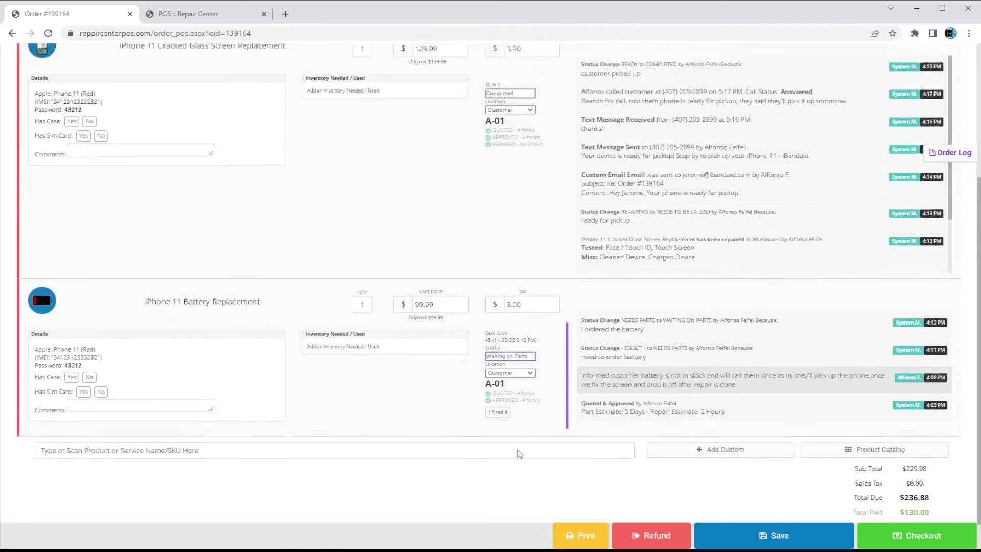
scroll(385, 350, down, 5)
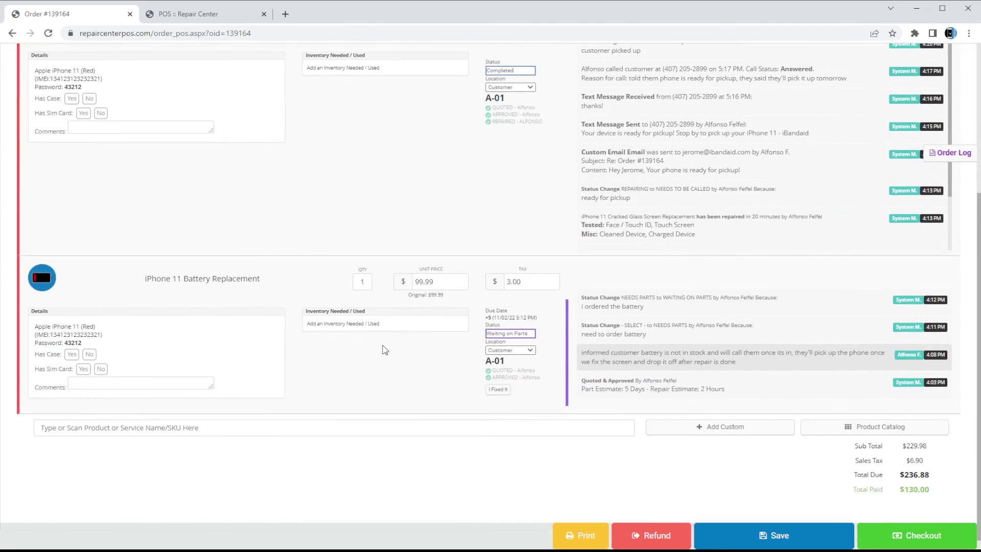
scroll(385, 350, up, 6)
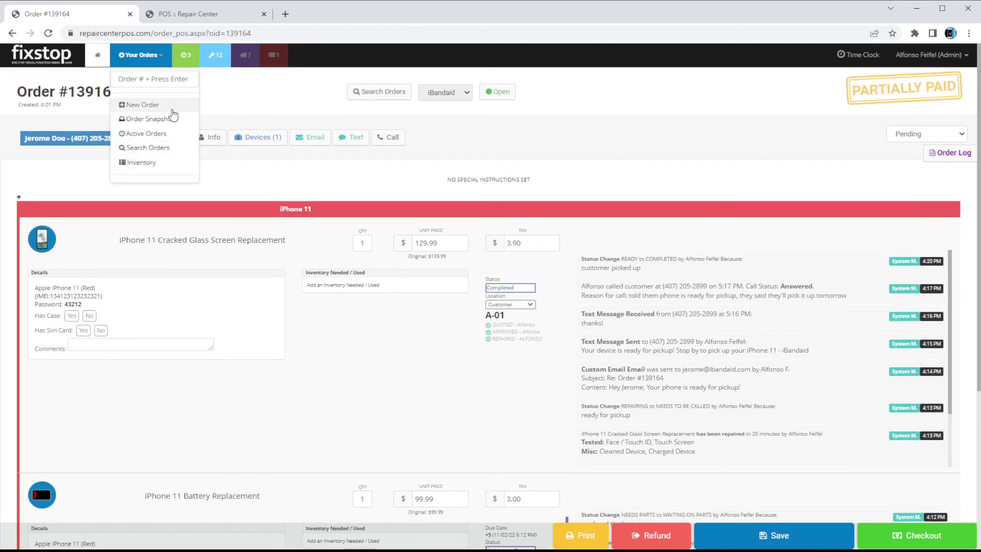
Start another new order and create a customer with the customer's name and phone number
click(172, 108)
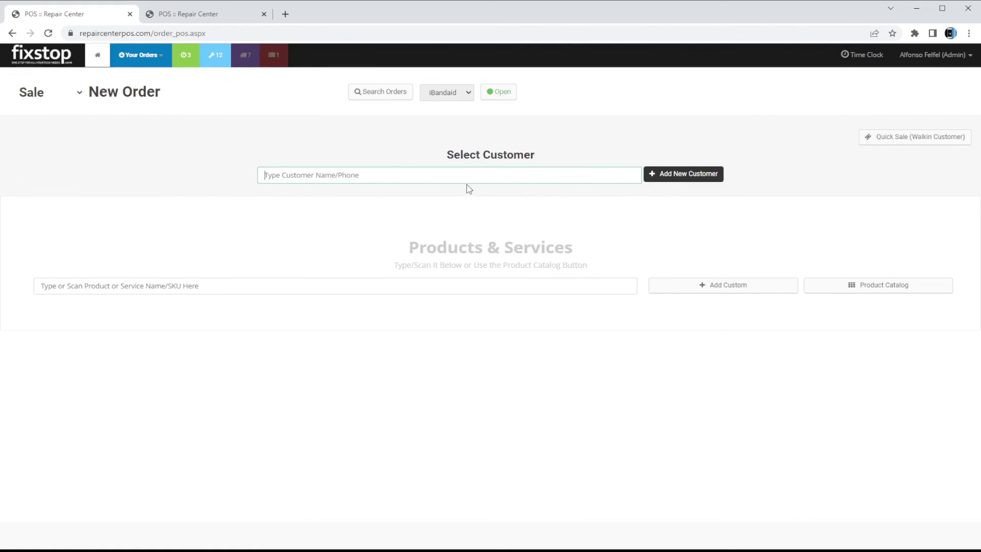
click(695, 175)
click(702, 218)
text(J)
text(Doe)
key(Tab)
key(Tab)
key(Tab)
key(Tab)
key(Tab)
key(Tab)
key(Tab)
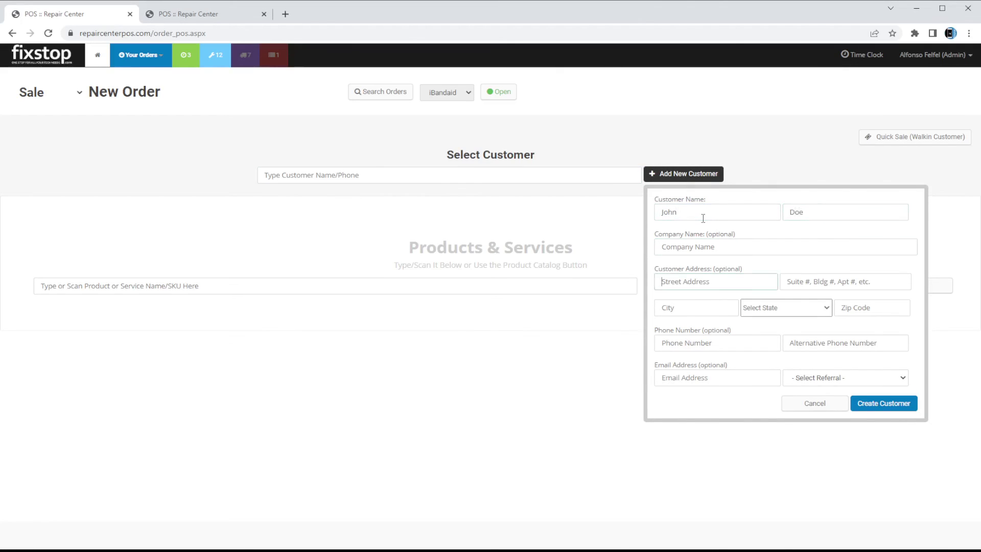
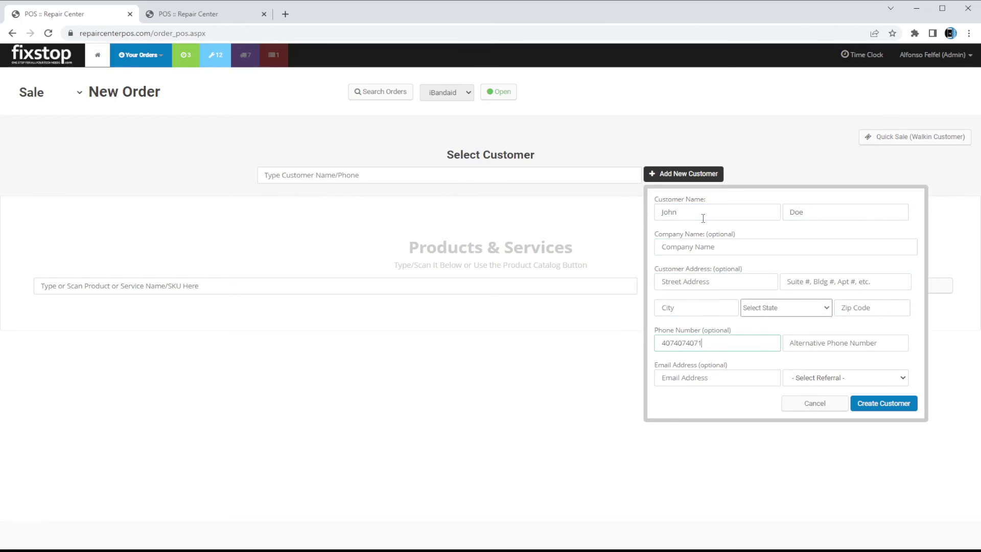
click(883, 404)
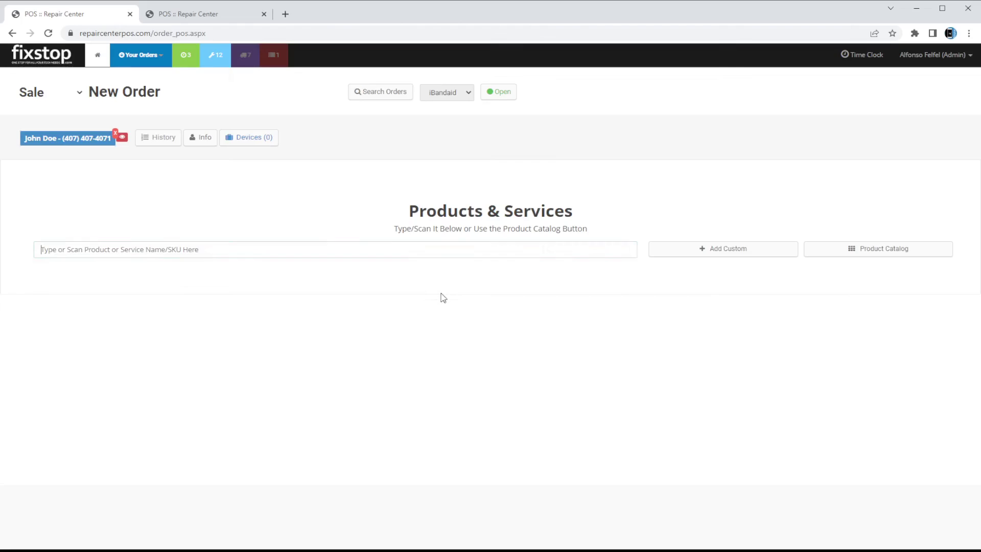
Add the iPhone 12 Cracked Glass Screen and Back Cover/Frame Glass Replacement services
text(iphone)
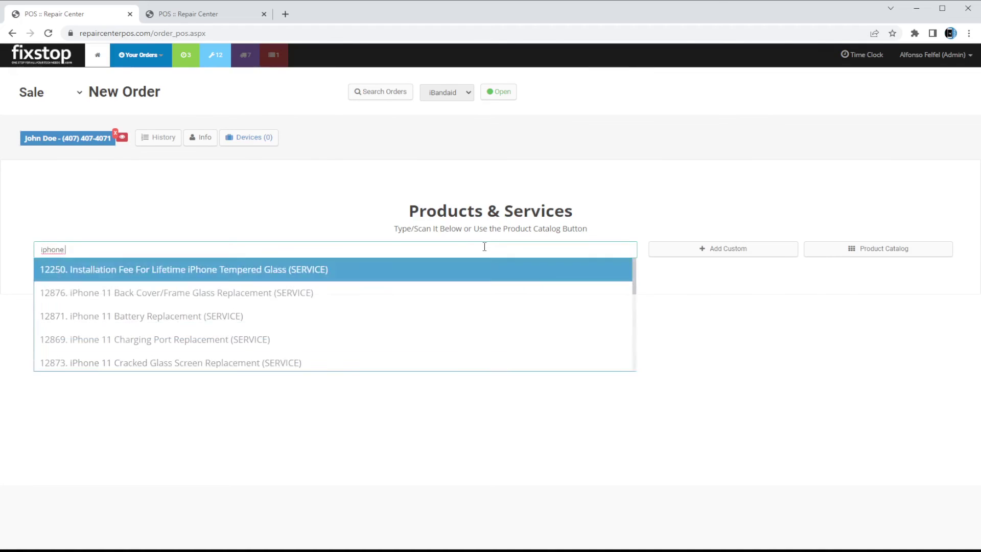
text( 12 crack)
key(Return)
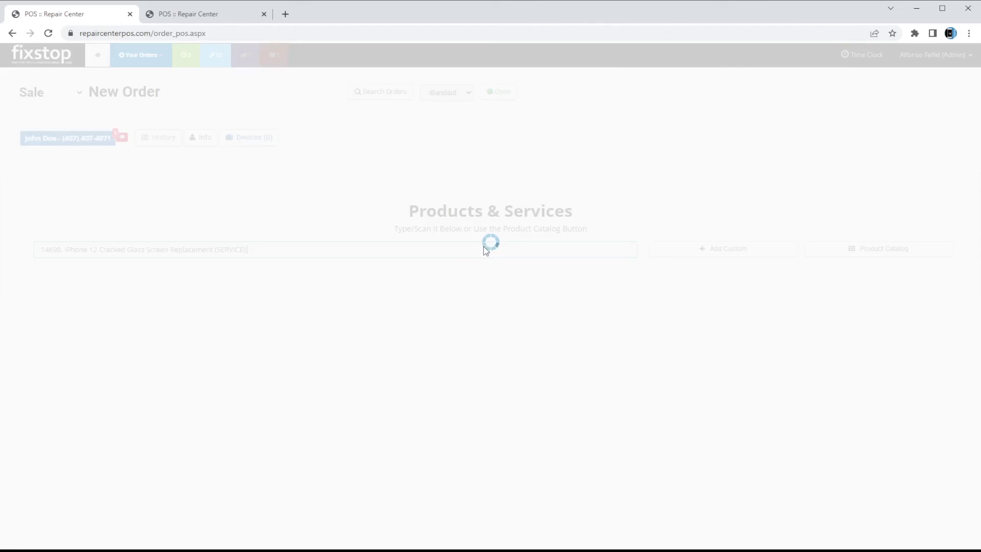
text(ipho)
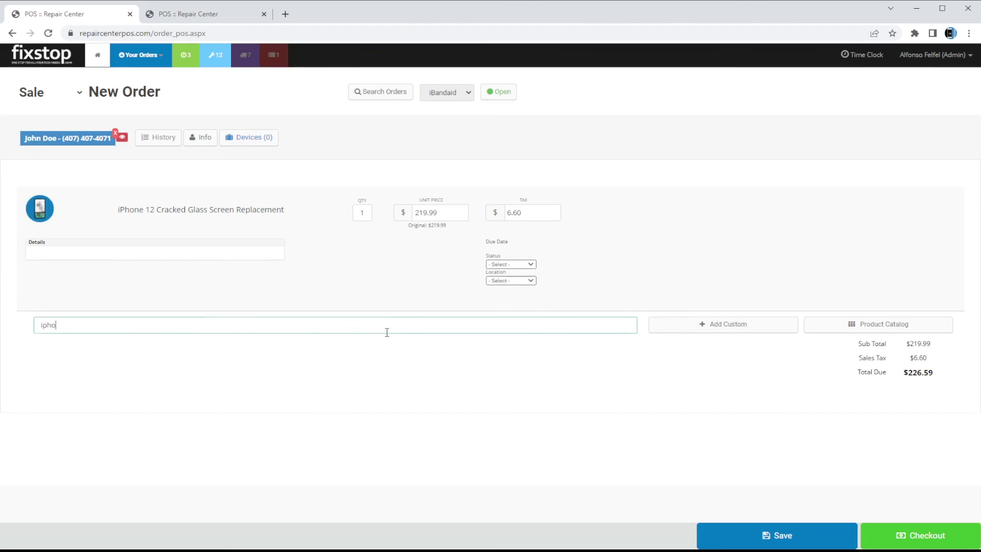
text(ne 12 cracked back)
key(BackSpace)
text(back)
key(Return)
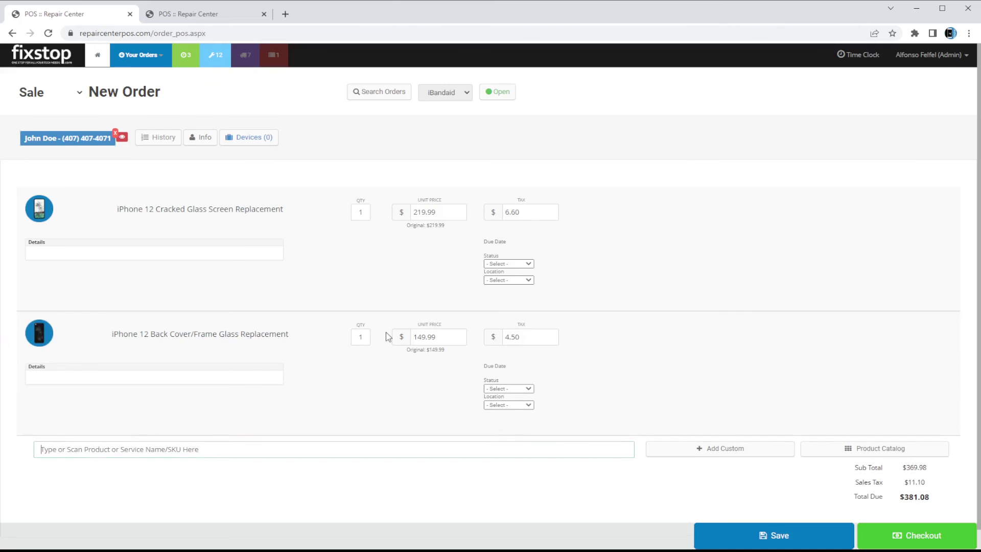
Reprice the back cover glass service to 100.00 and save the order
click(442, 333)
text(100)
key(Return)
scroll(444, 280, down, 1)
click(791, 545)
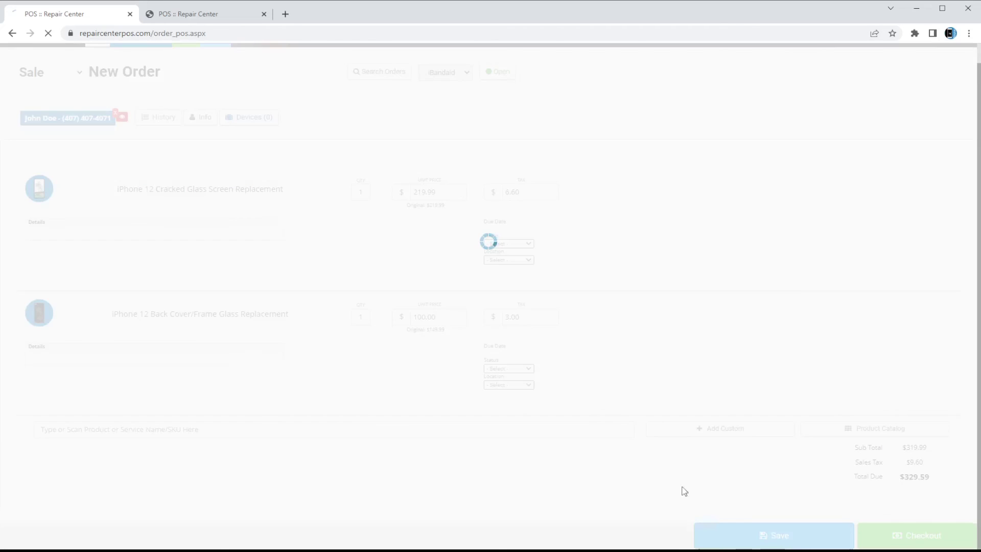
Set both repairs to status Repairing at location Store and save
click(501, 280)
click(515, 289)
click(529, 295)
click(531, 302)
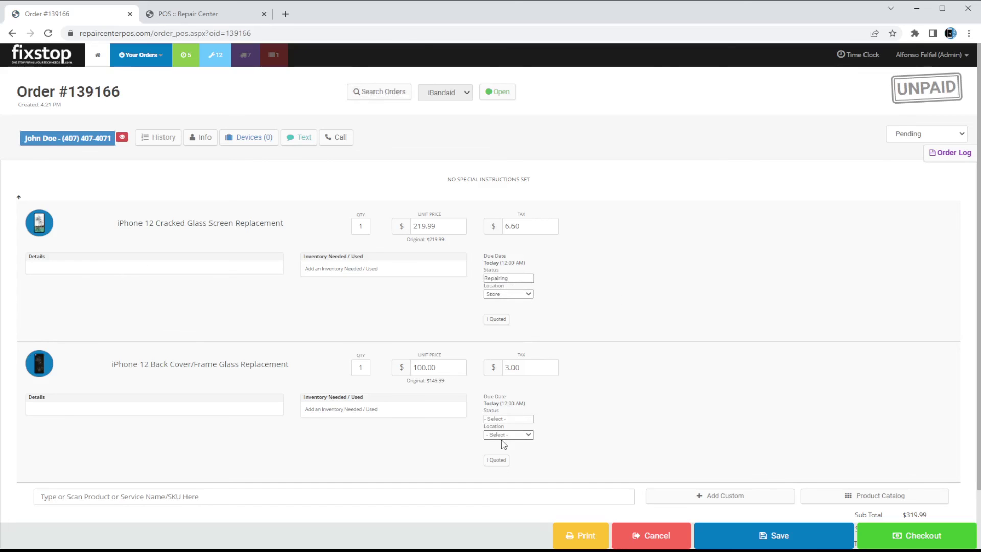
click(525, 420)
click(526, 433)
click(527, 435)
click(529, 442)
click(787, 540)
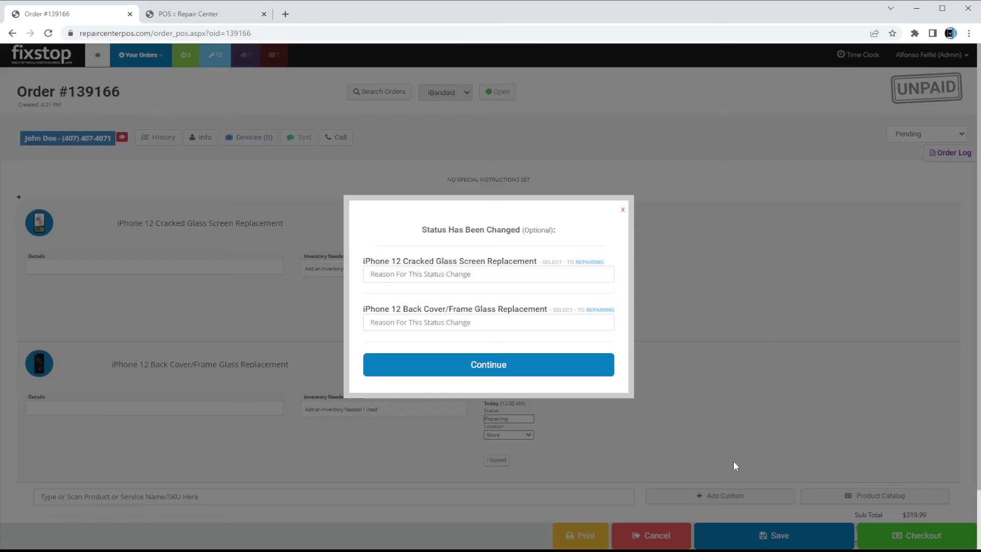
Enter the status-change reason 'sback' for the repairs and confirm it
click(548, 272)
text(screen is cracked,)
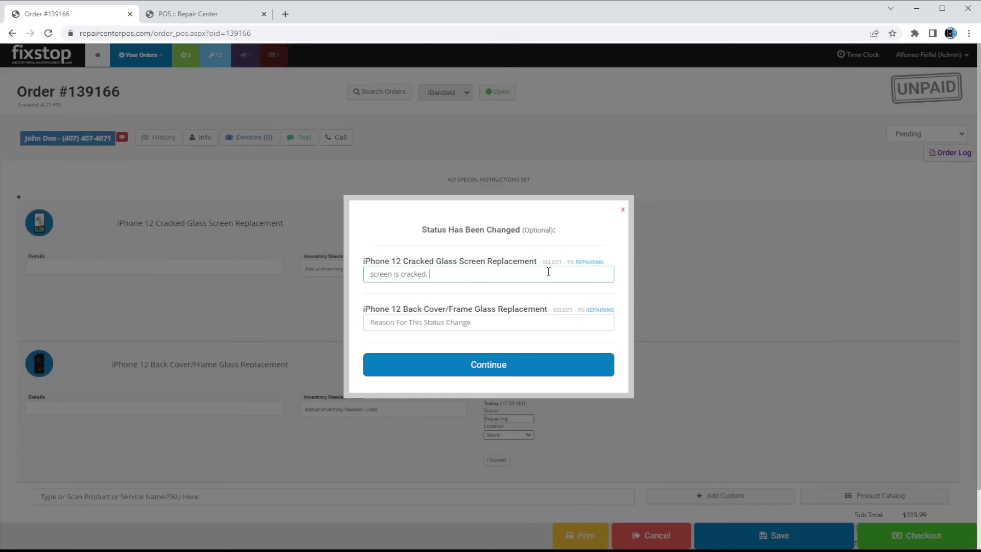
text(back is shattered)
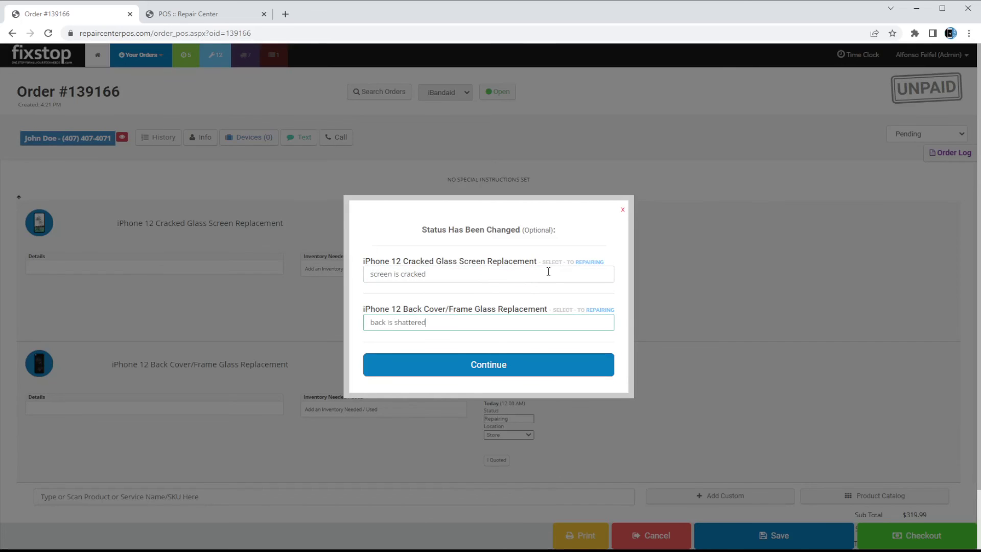
click(471, 275)
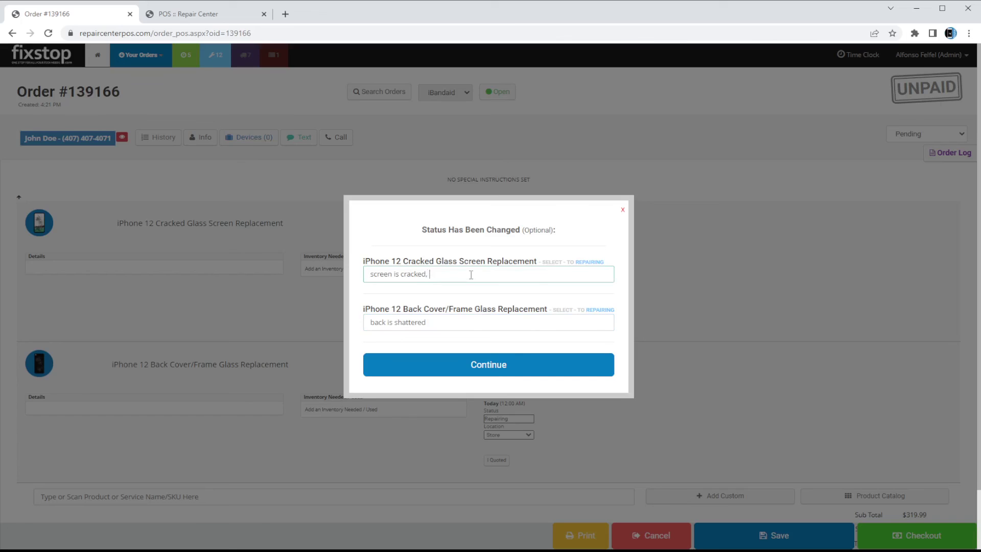
click(506, 353)
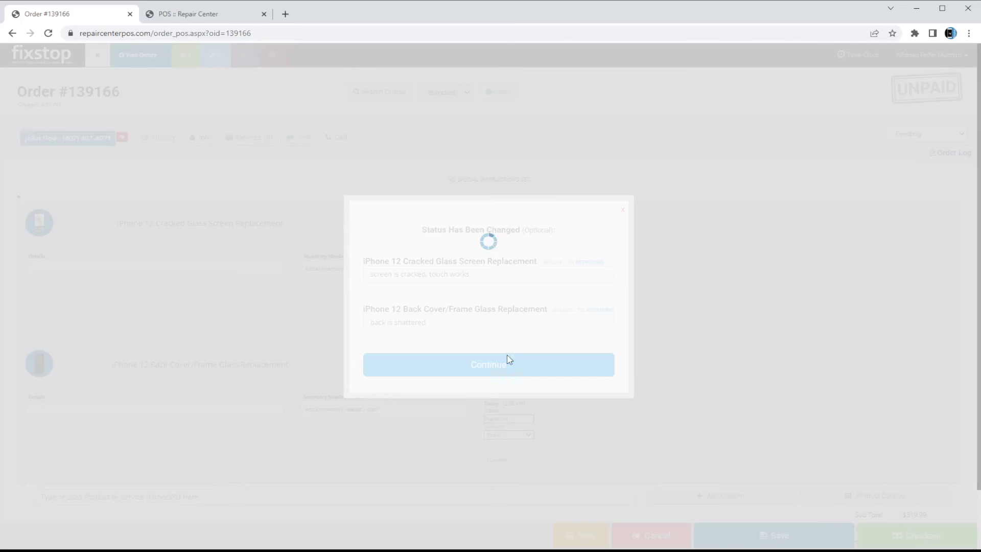
Quote the screen repair at 6 hours and mark it quoted and approved
click(494, 322)
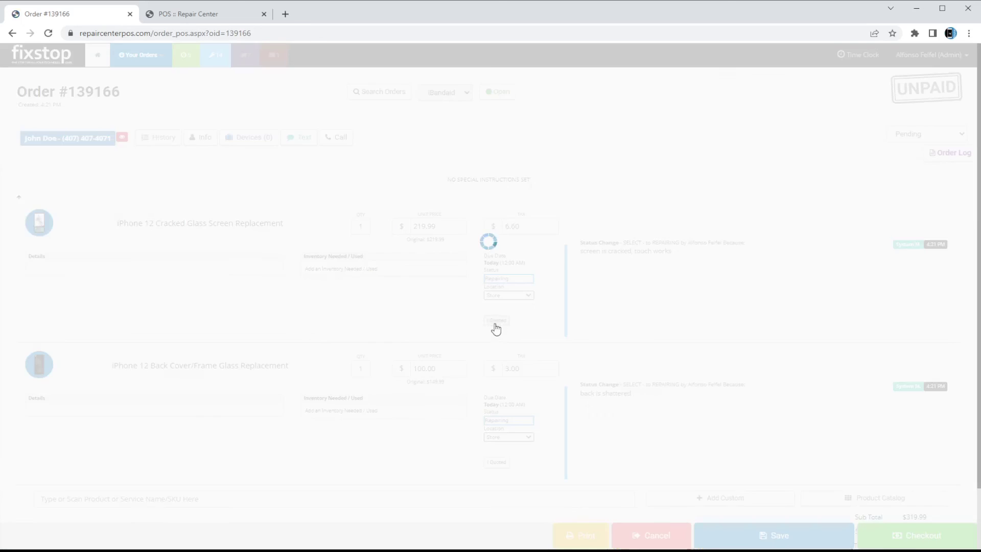
click(578, 333)
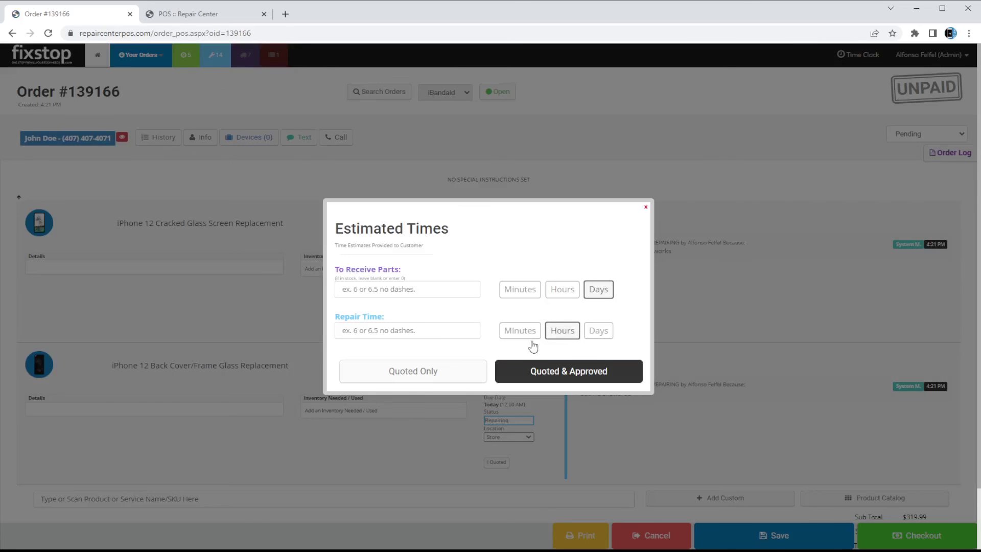
click(421, 332)
text(6)
click(542, 379)
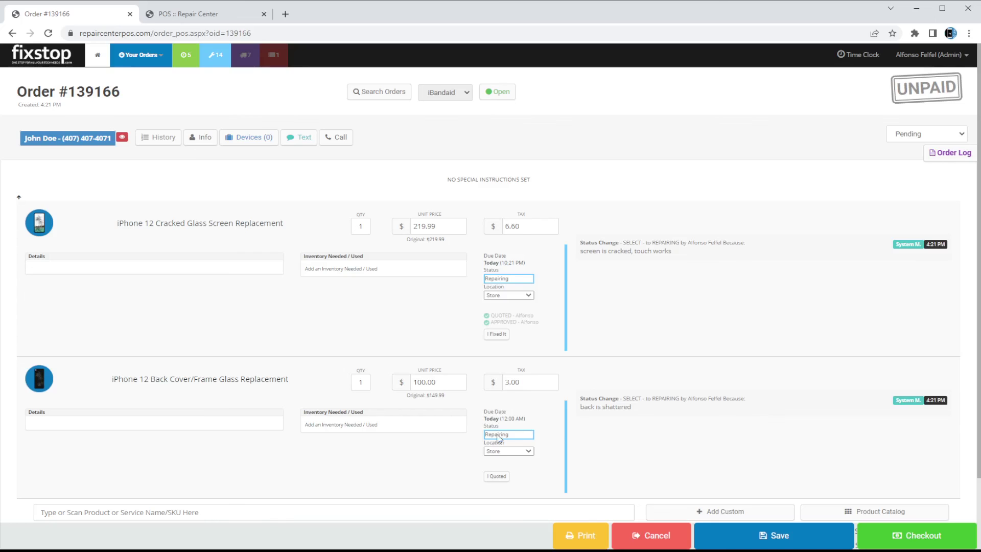
Quote the back glass repair at 6 hours and mark it quoted and approved
click(496, 475)
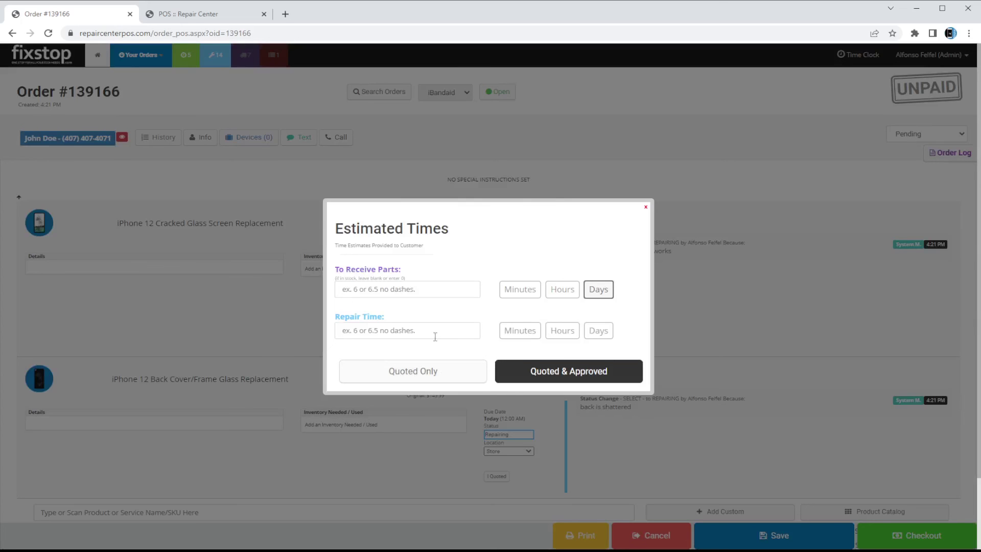
click(436, 332)
text(6)
click(571, 333)
click(558, 377)
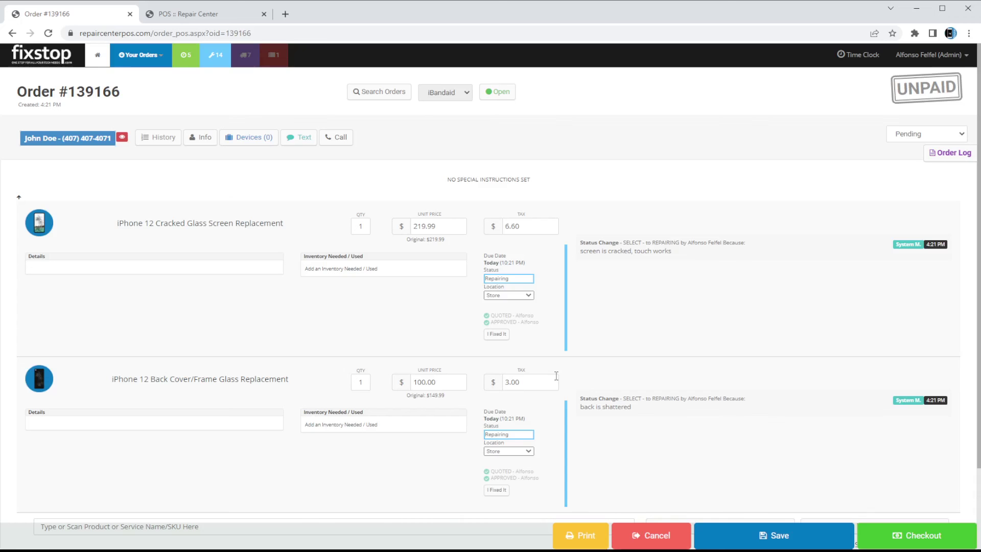
click(250, 137)
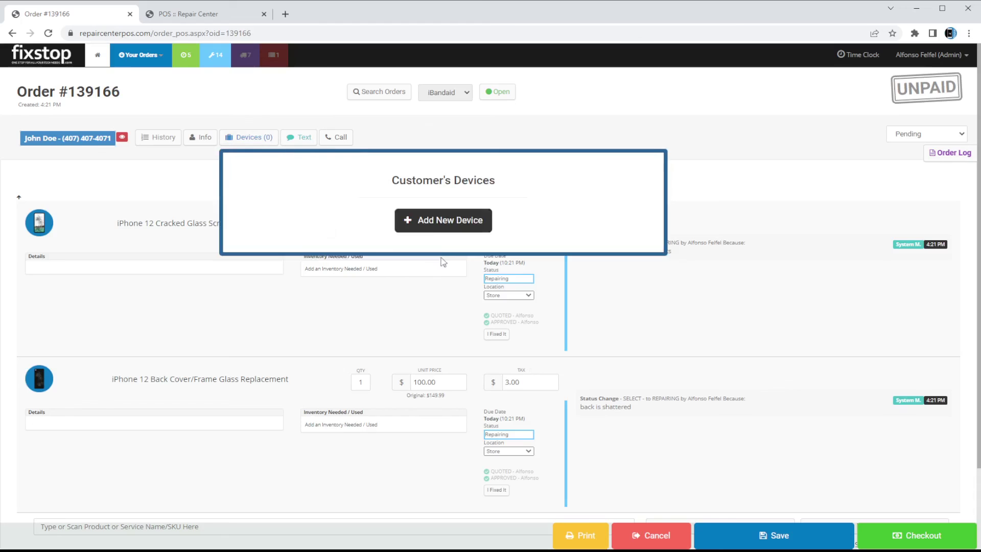
Save a black Apple iPhone 12 cell phone to the customer's devices
click(440, 219)
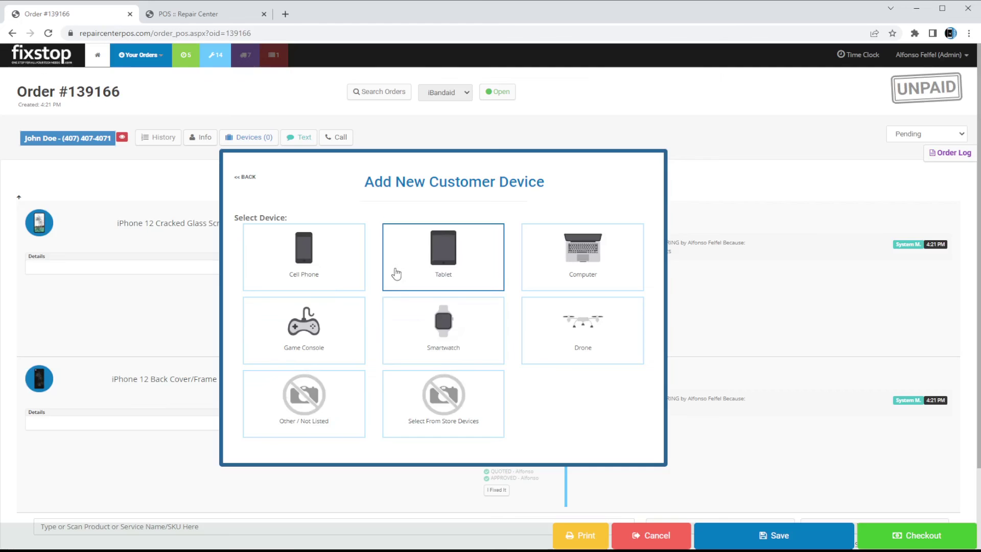
click(306, 264)
click(311, 276)
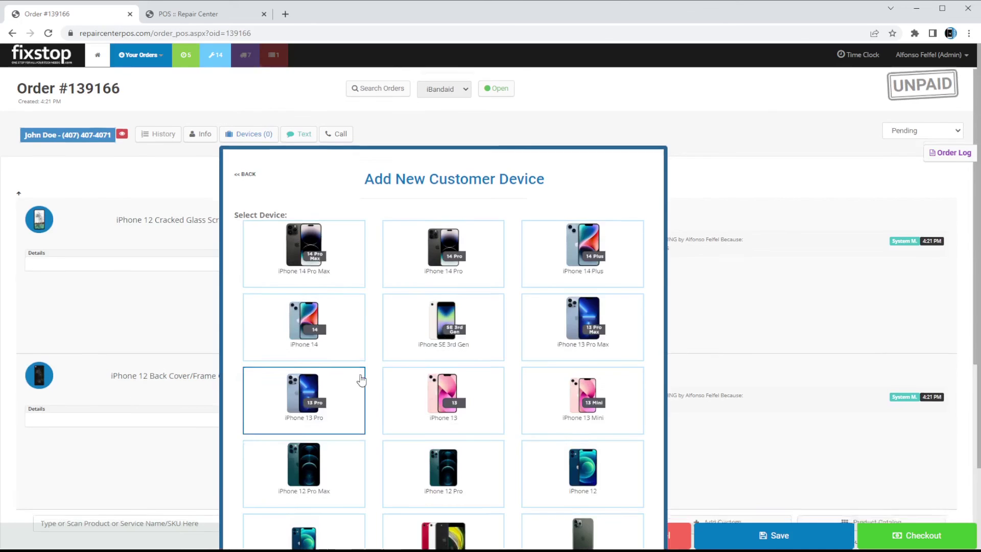
scroll(360, 379, down, 3)
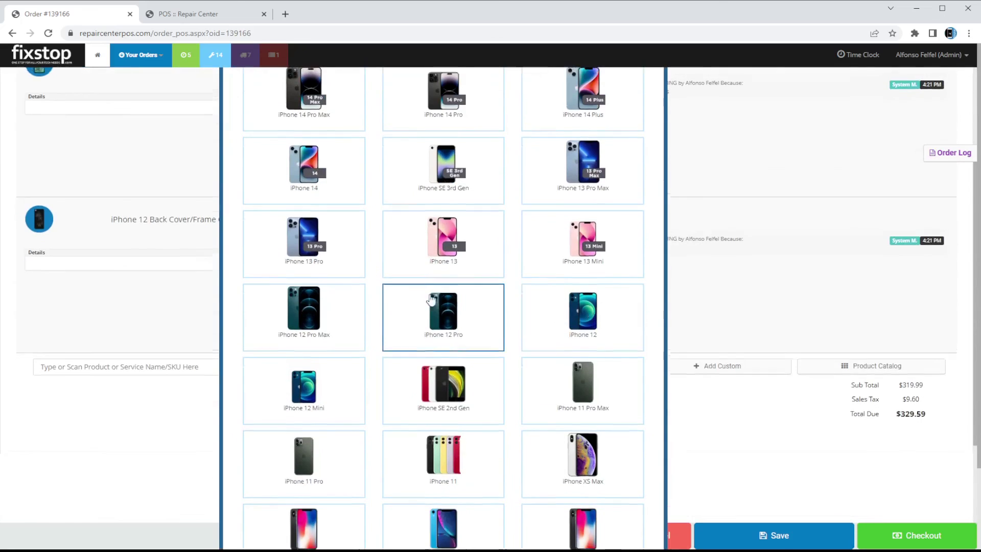
click(431, 300)
click(261, 272)
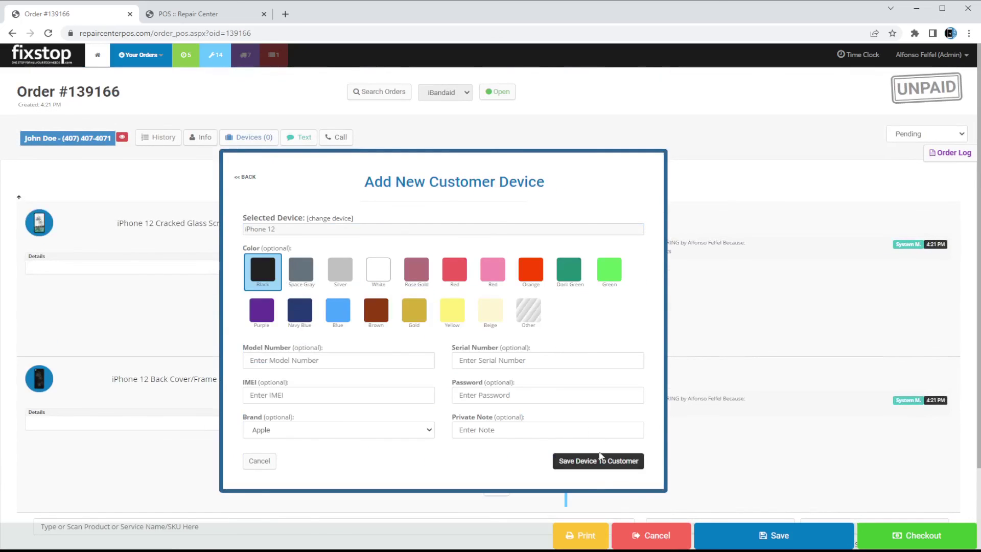
click(597, 460)
Assign the iPhone 12 to the screen and back glass repairs and save the order
click(51, 272)
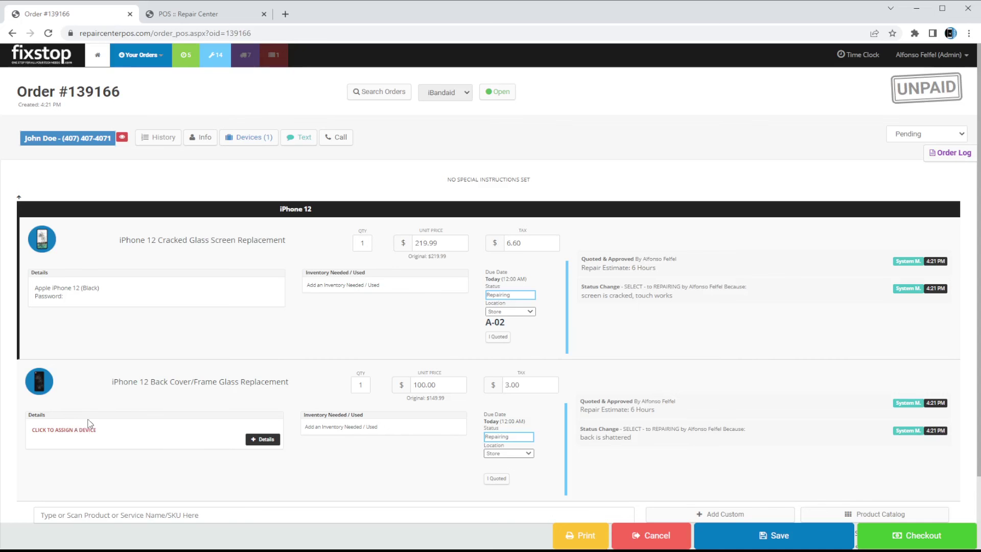
click(79, 430)
click(433, 300)
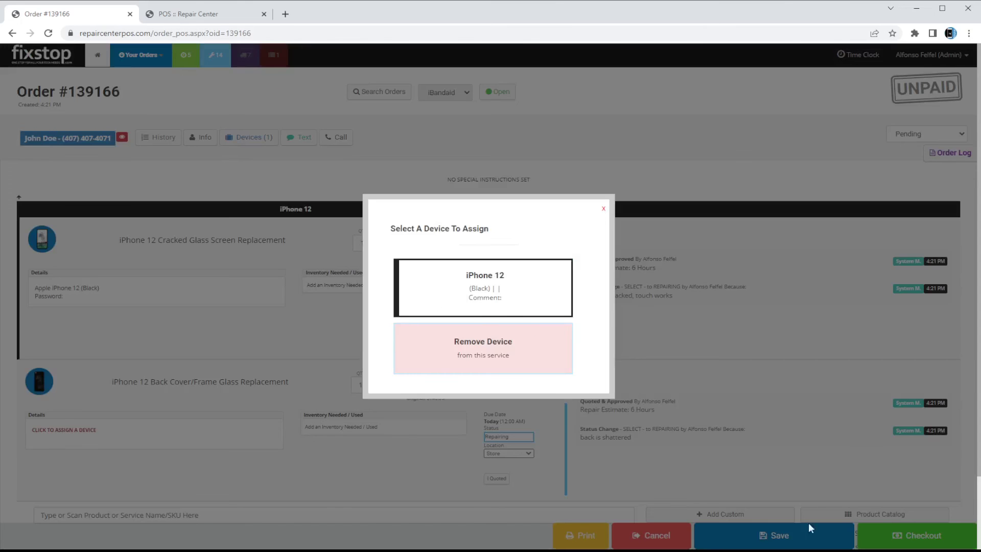
click(769, 539)
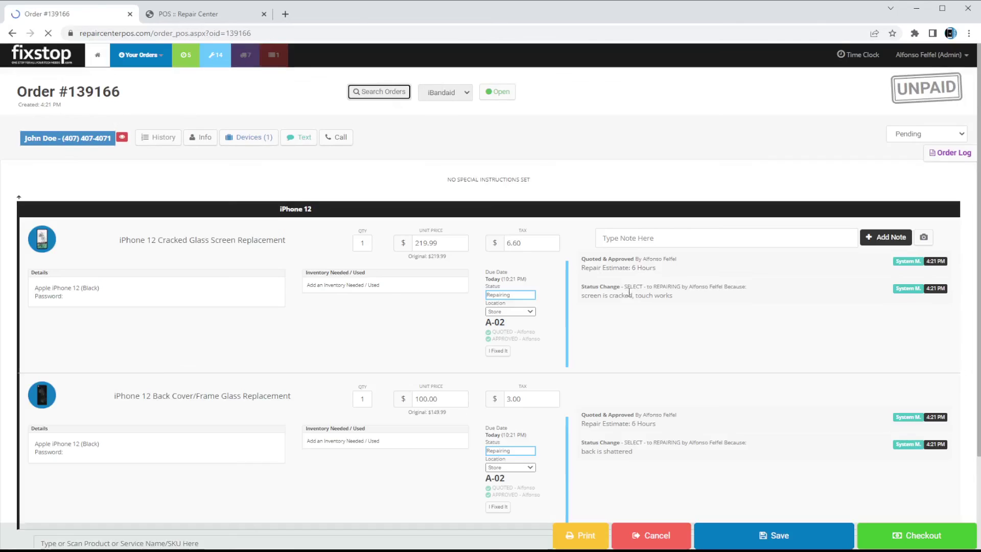
click(582, 536)
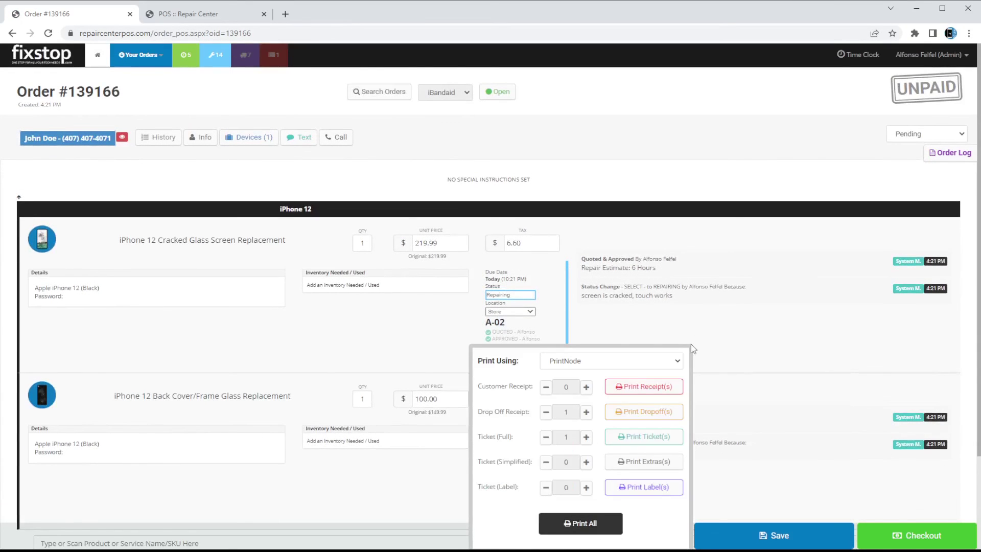
click(667, 125)
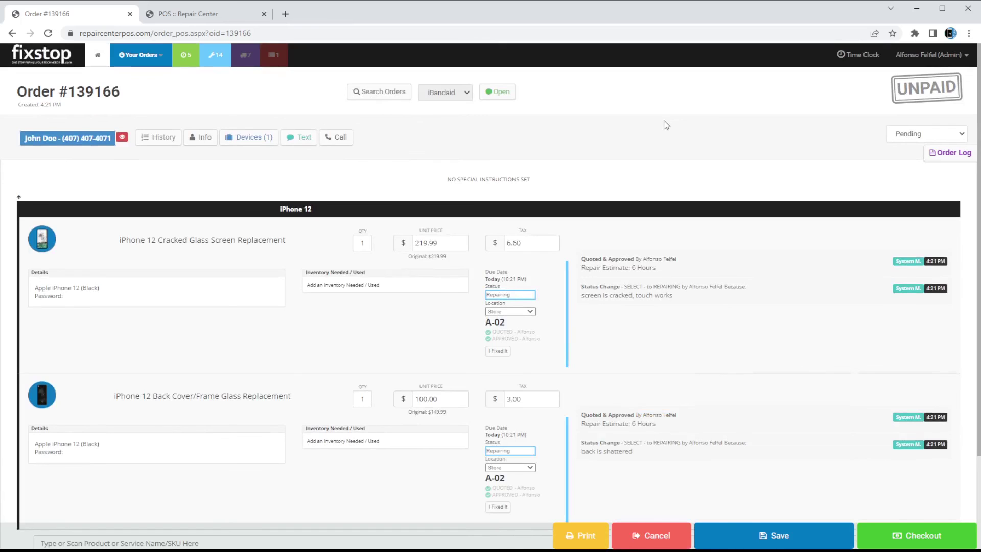